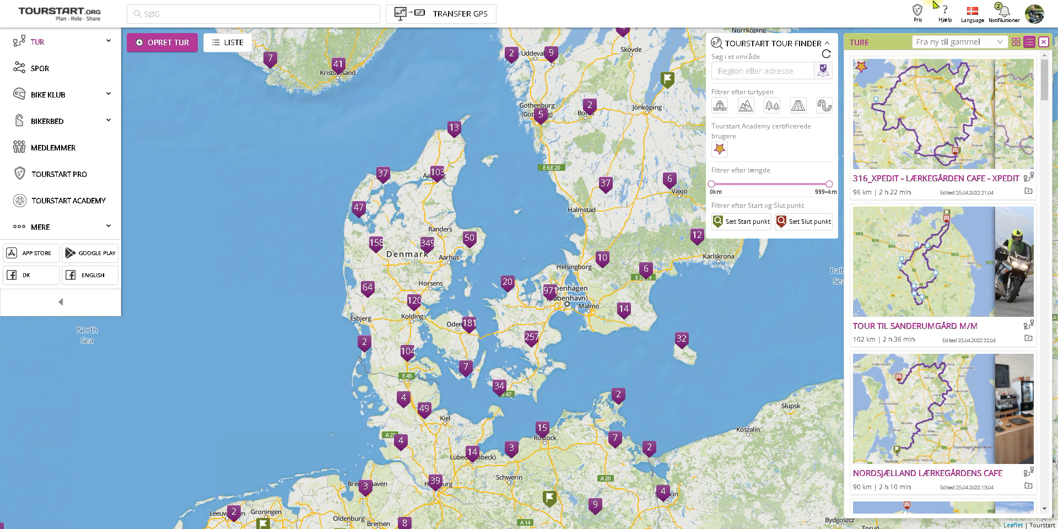
# Switch Tourstart.org to English and start a new tour, Tour 470
pyautogui.click(971, 12)
pyautogui.click(973, 77)
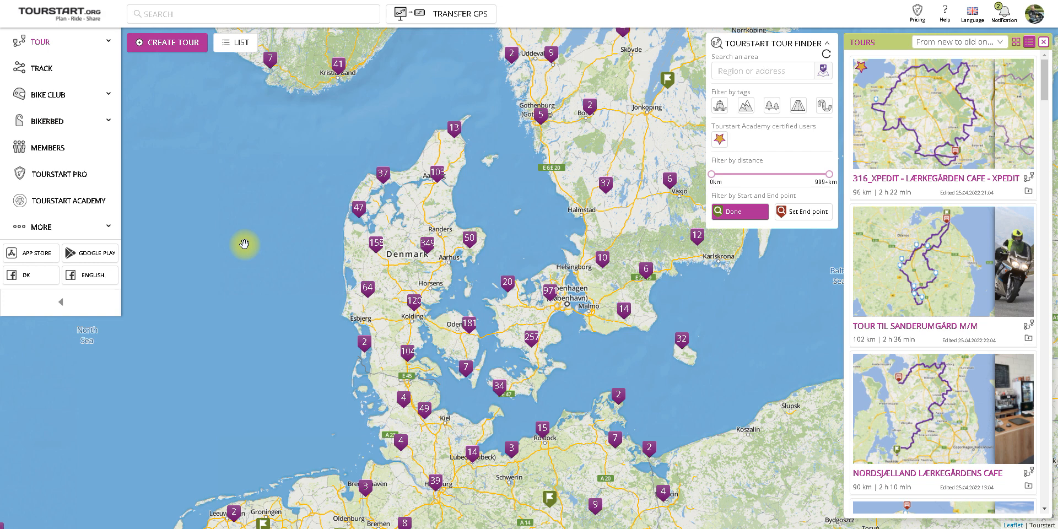
pyautogui.click(168, 44)
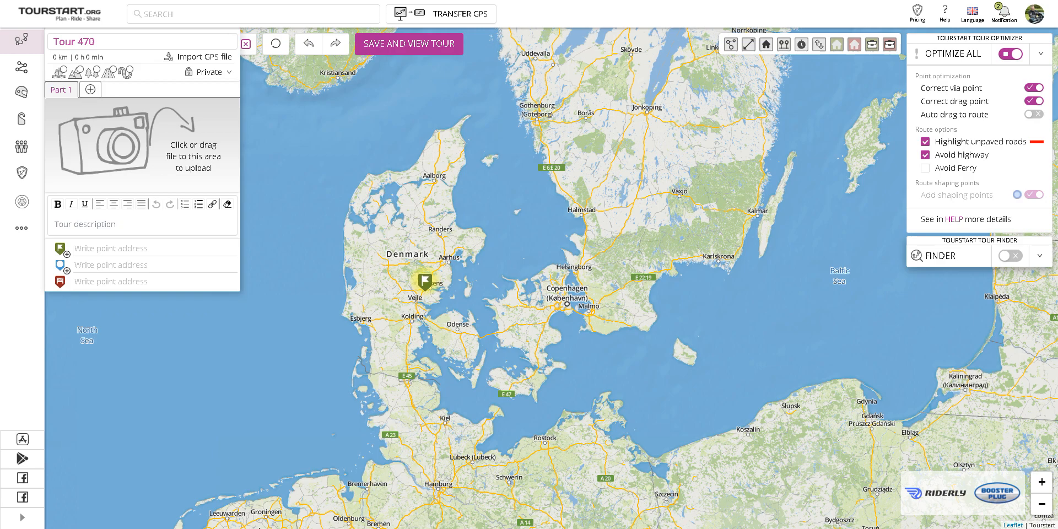
# Zoom and pan the map past Mossø to the country roads around Slagballe
pyautogui.scroll(2, 425, 281)
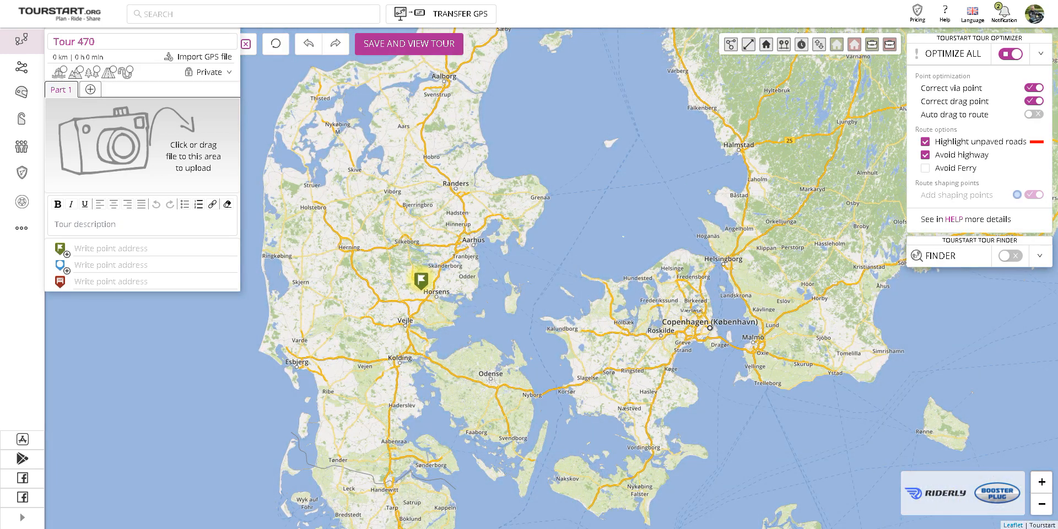
pyautogui.scroll(2, 411, 280)
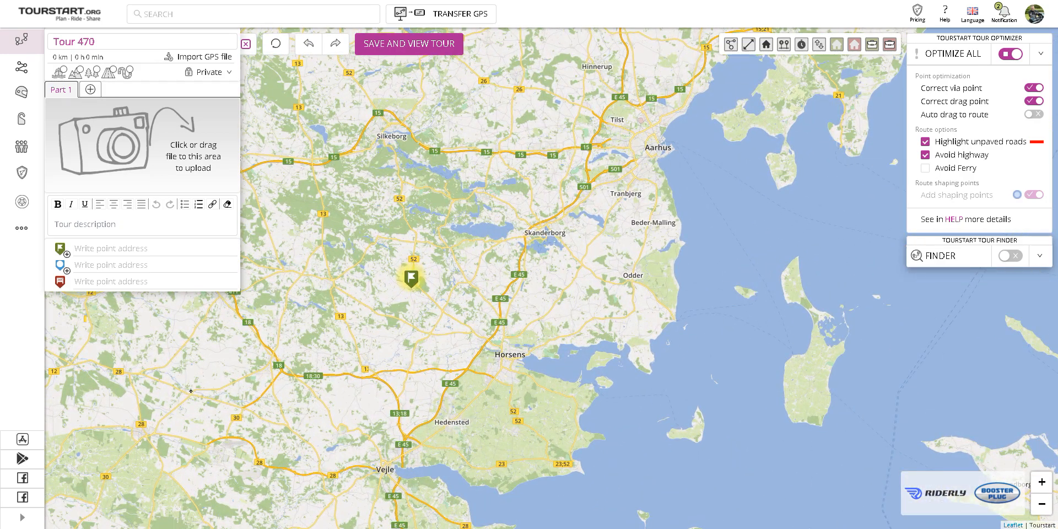
pyautogui.scroll(1, 411, 280)
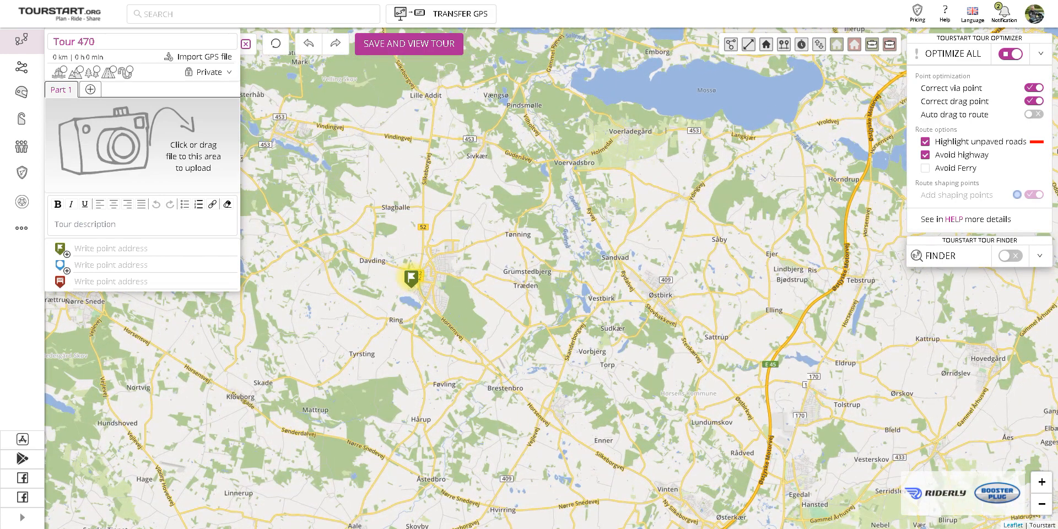
pyautogui.moveTo(439, 178); pyautogui.dragTo(524, 246)
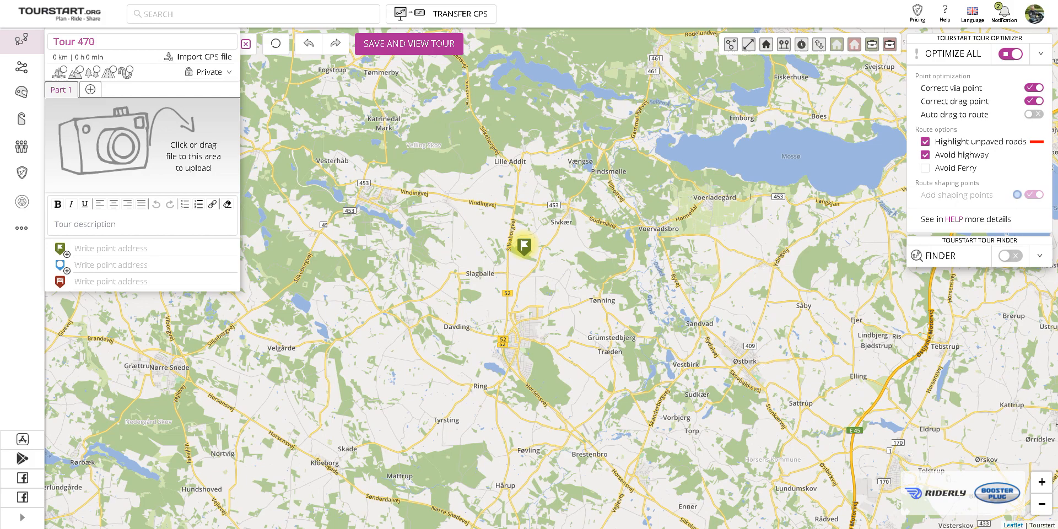
pyautogui.scroll(1, 454, 270)
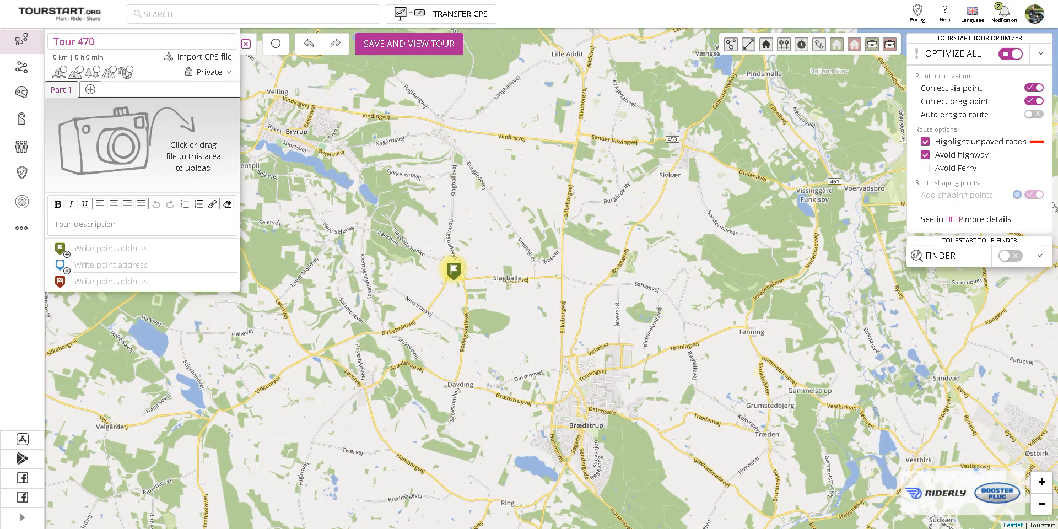
pyautogui.scroll(1, 454, 270)
pyautogui.moveTo(405, 260); pyautogui.dragTo(541, 268)
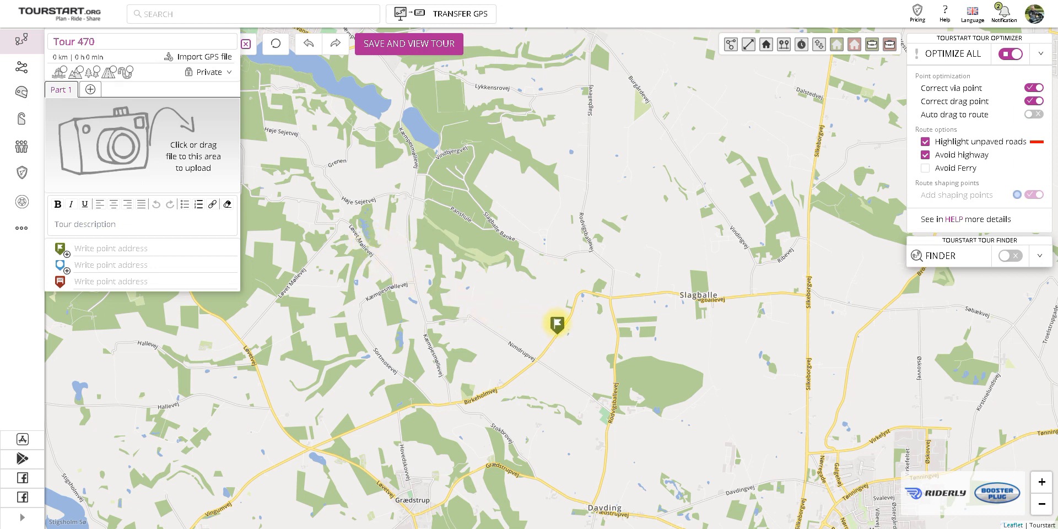
# Set the start on Birkeholmvej near Slagballe and a via point at the Ry roundabout
pyautogui.click(556, 324)
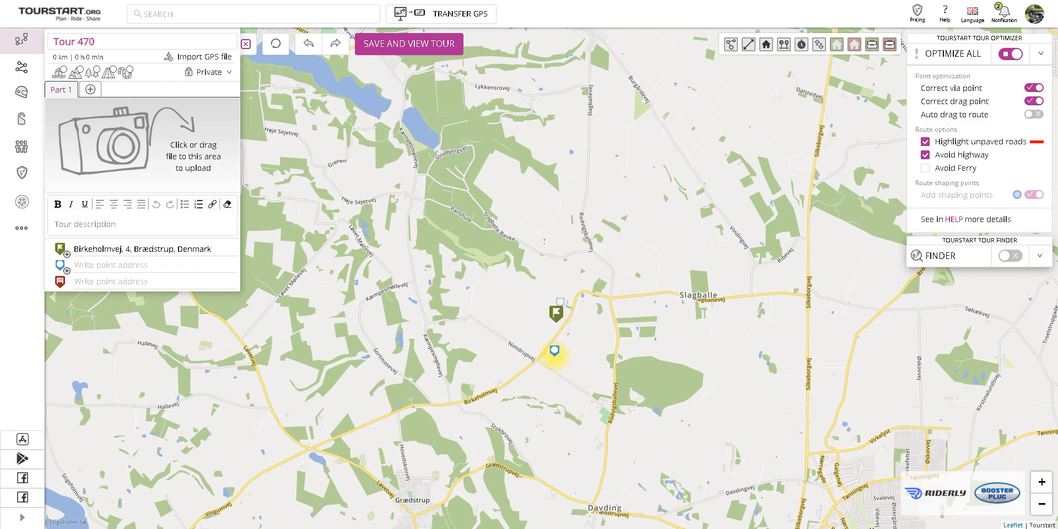
pyautogui.scroll(-2, 545, 352)
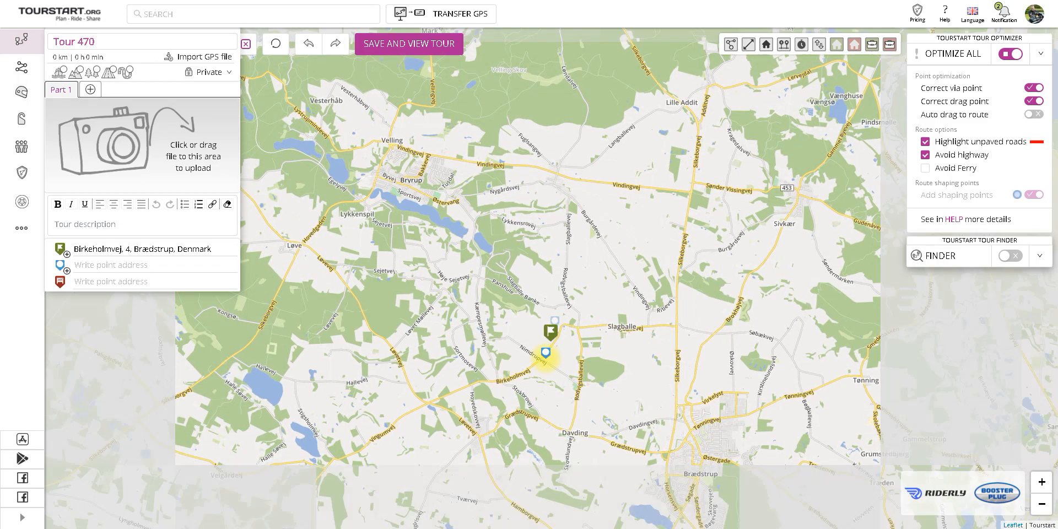
pyautogui.moveTo(669, 220); pyautogui.dragTo(466, 290)
pyautogui.moveTo(668, 179); pyautogui.dragTo(623, 207)
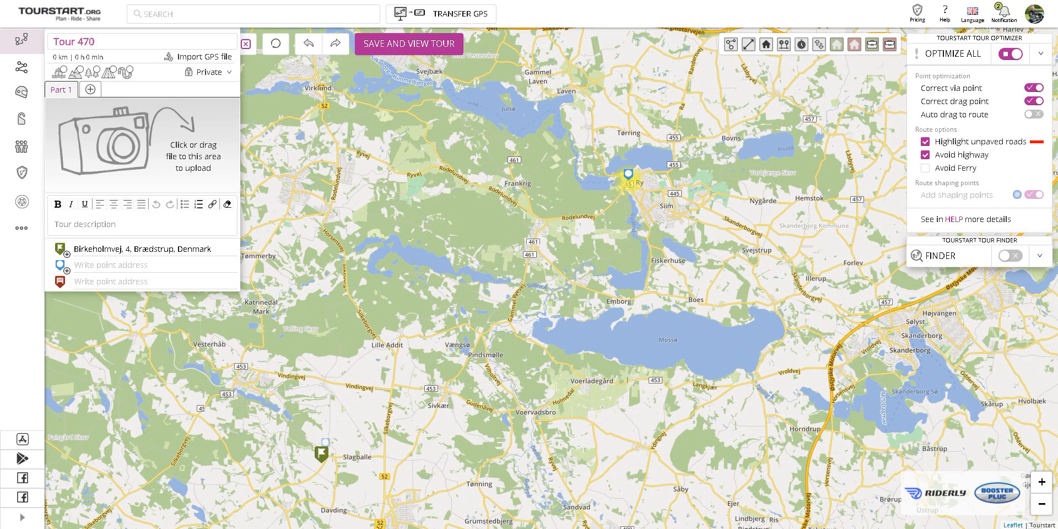
pyautogui.scroll(3, 625, 185)
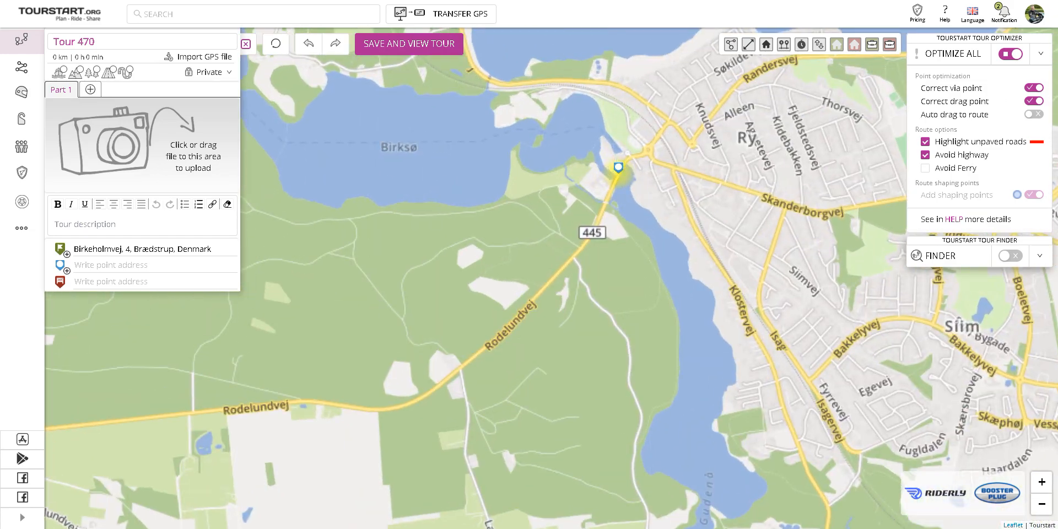
pyautogui.scroll(2, 618, 167)
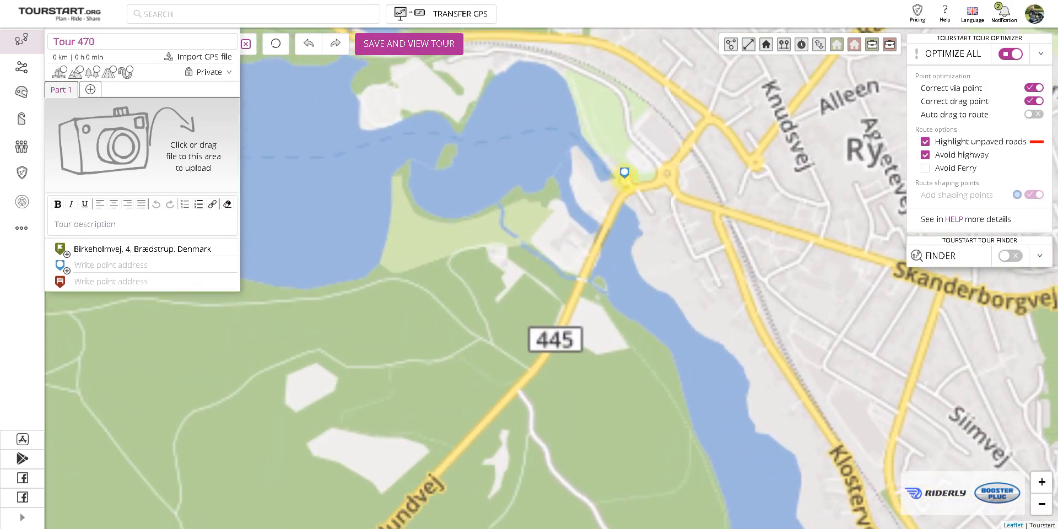
pyautogui.click(630, 186)
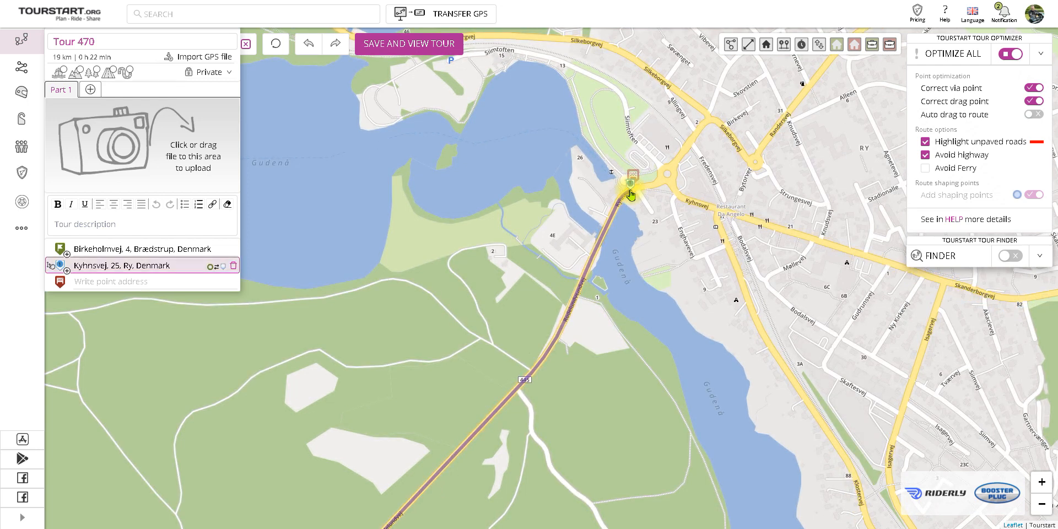
# Add a point on Julsøvej at Svejbæk, Silkeborg, and make it the tour's finish
pyautogui.scroll(-1, 576, 177)
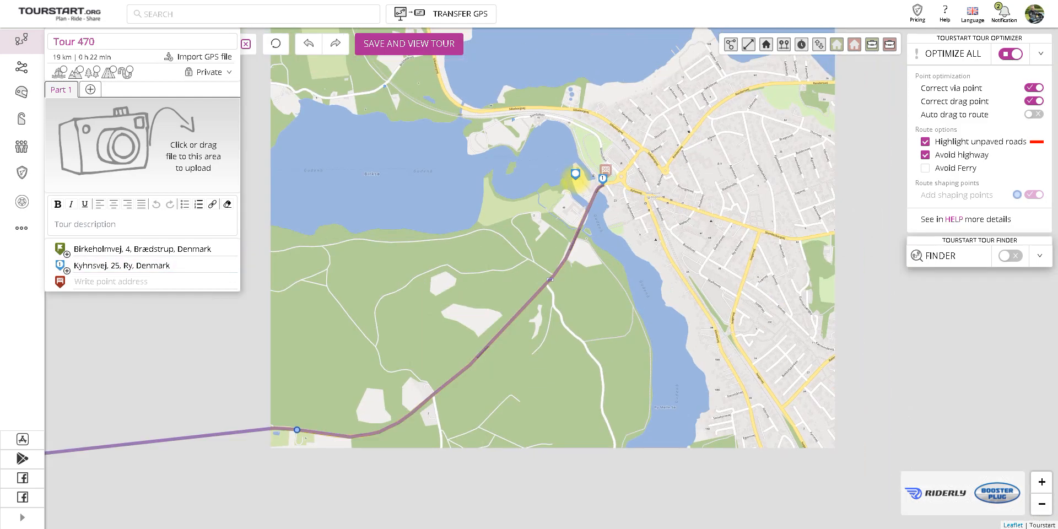
pyautogui.scroll(-1, 574, 174)
pyautogui.moveTo(435, 105); pyautogui.dragTo(543, 243)
pyautogui.moveTo(411, 120); pyautogui.dragTo(507, 303)
pyautogui.moveTo(401, 147); pyautogui.dragTo(628, 302)
pyautogui.moveTo(336, 198); pyautogui.dragTo(542, 257)
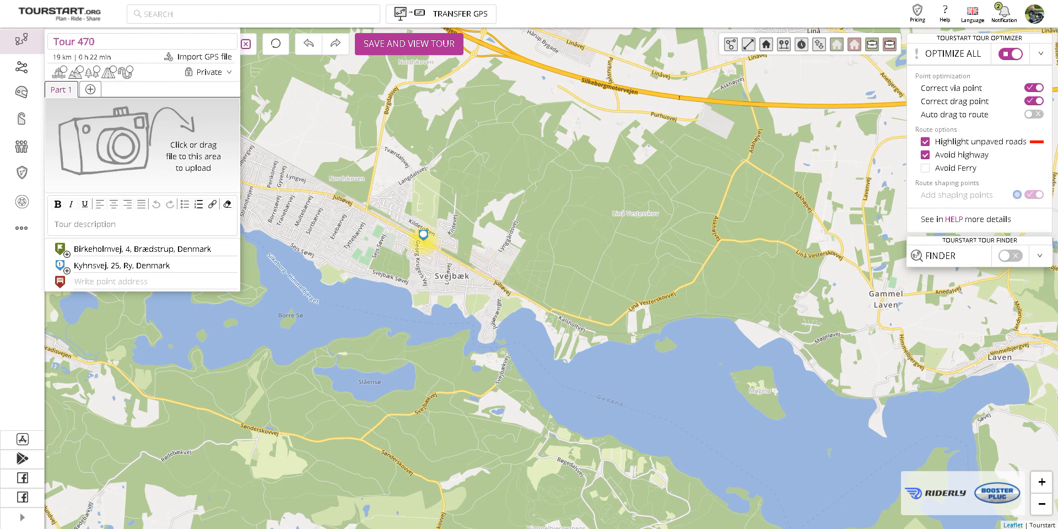
pyautogui.click(424, 237)
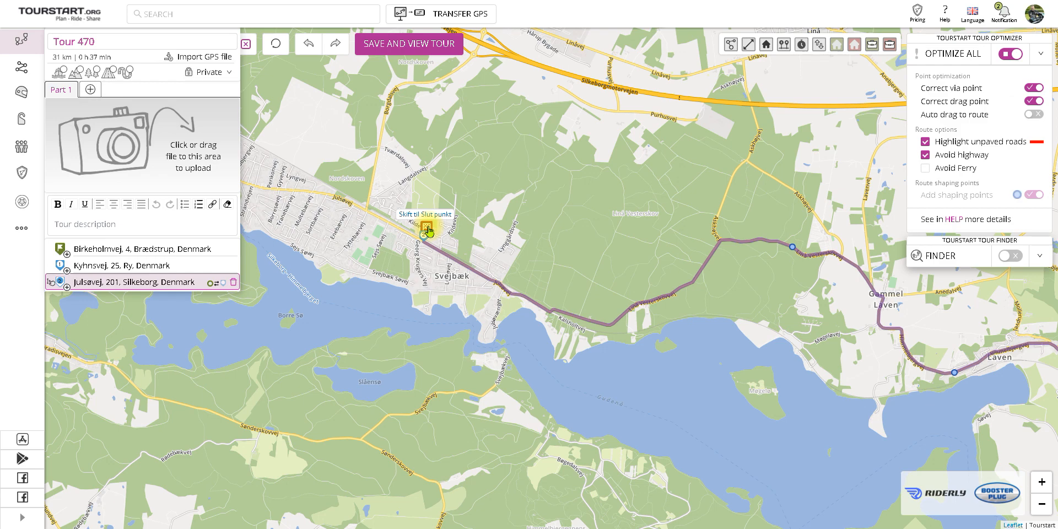
pyautogui.click(429, 230)
# View the whole 31 km route and turn off unpaved-road highlighting
pyautogui.scroll(-1, 428, 231)
pyautogui.scroll(-1, 429, 230)
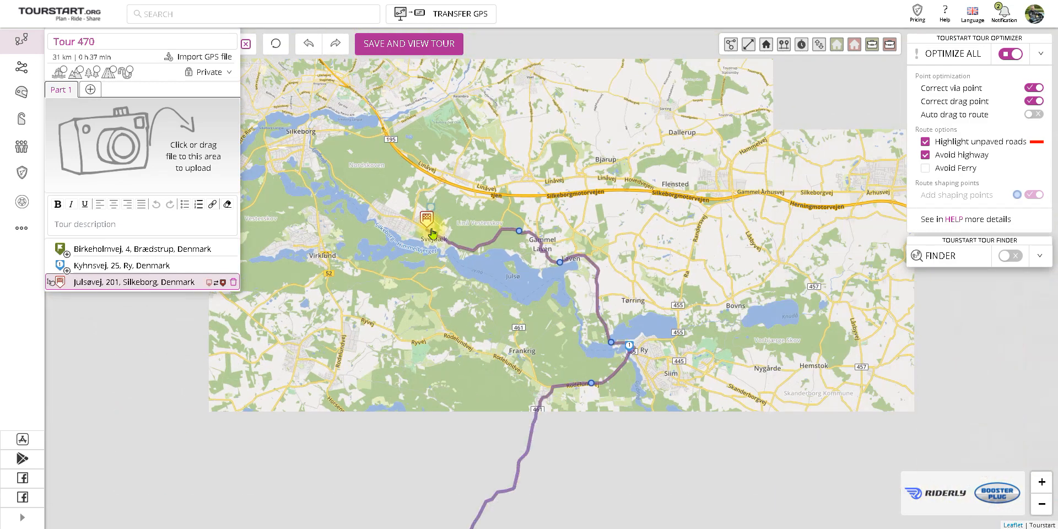
pyautogui.moveTo(472, 390); pyautogui.dragTo(502, 244)
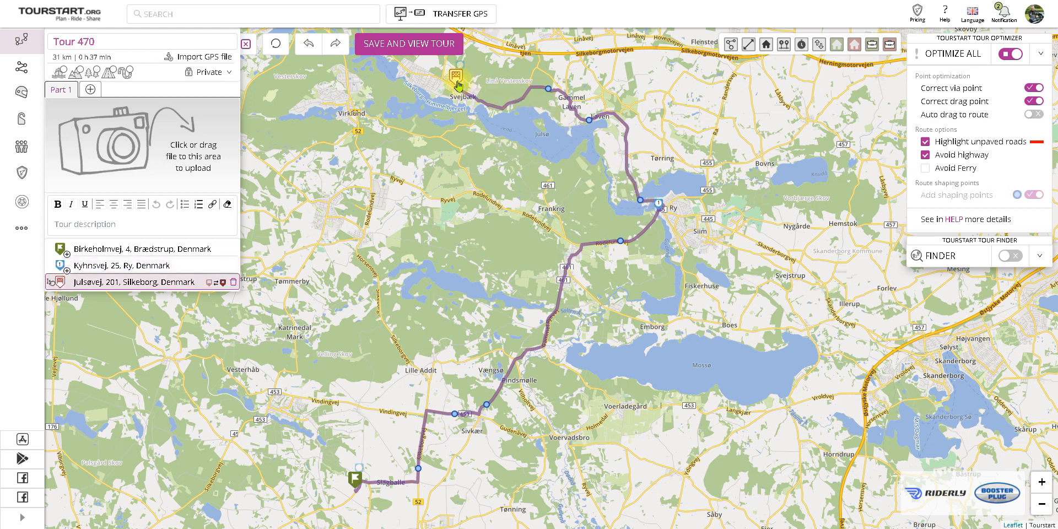
pyautogui.click(926, 142)
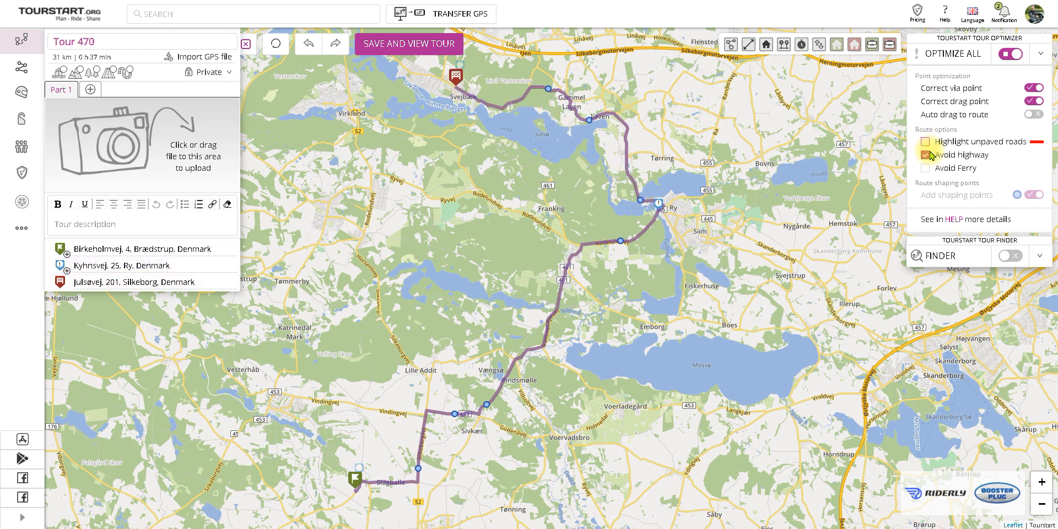
# Turn off highway avoidance and route optimisation, then drag the route through Fiskerhuse toward Boes
pyautogui.click(925, 155)
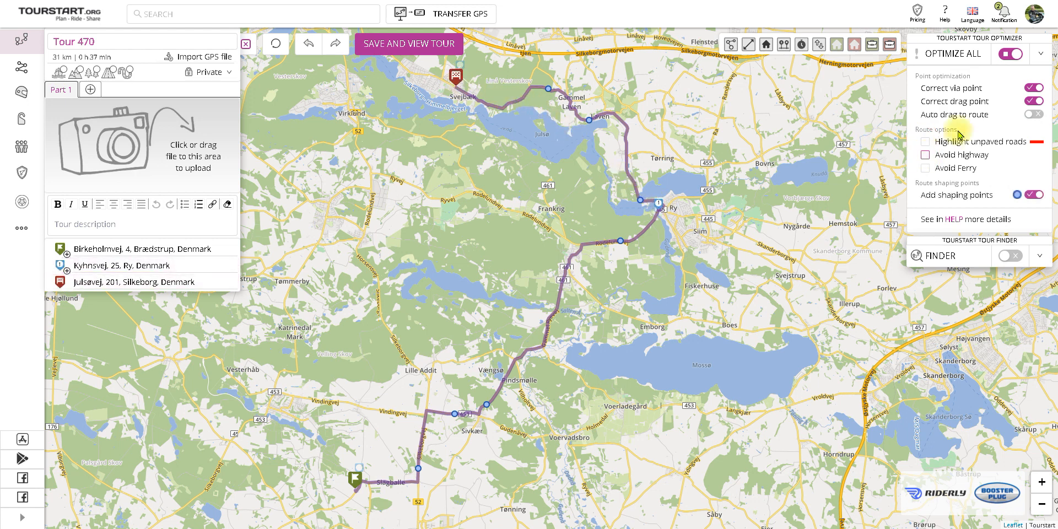
pyautogui.click(1006, 55)
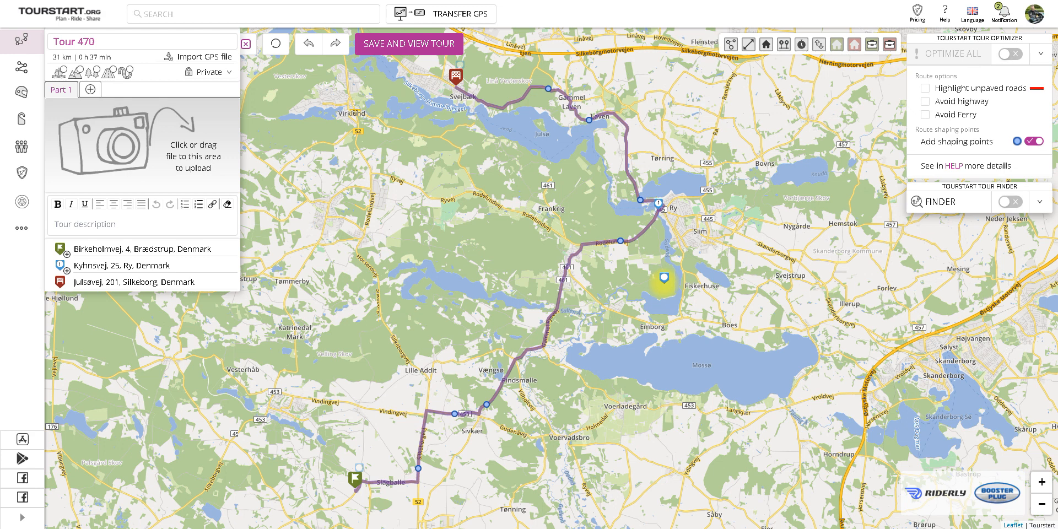
pyautogui.moveTo(609, 248); pyautogui.dragTo(722, 313)
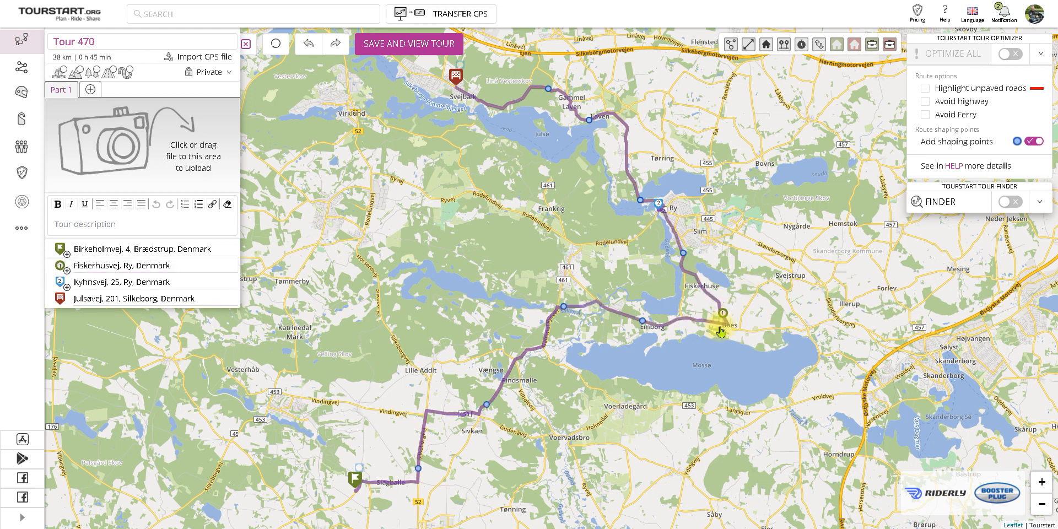
# Save Tour 470 and add it to the GPS download list
pyautogui.click(425, 46)
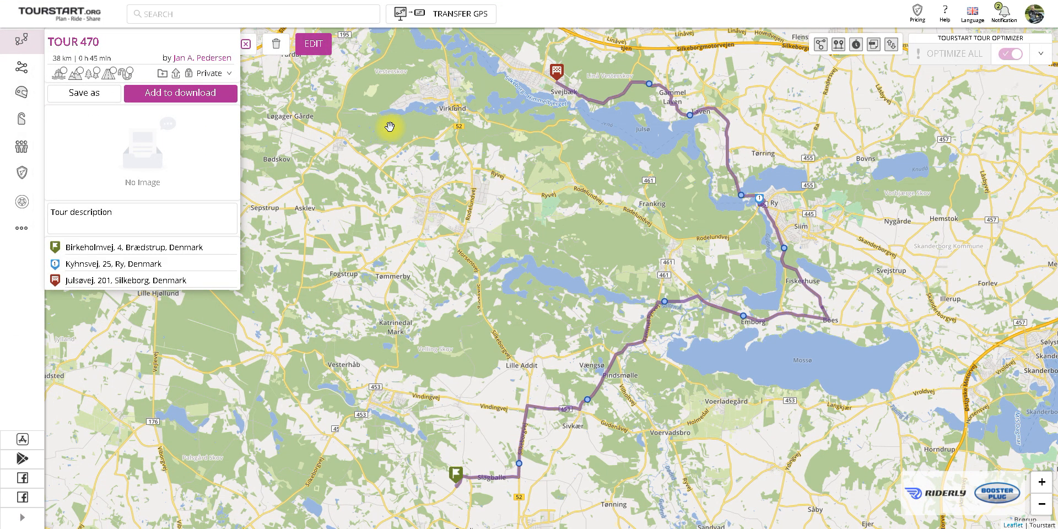
pyautogui.click(207, 95)
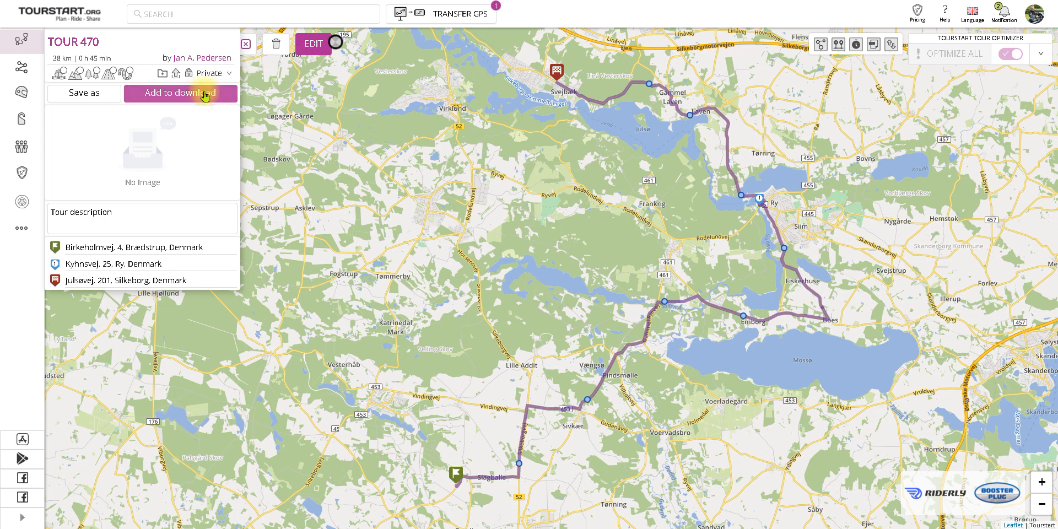
# Open the download list, start a GPS transfer, then close the Tourstart Transfer window
pyautogui.click(462, 14)
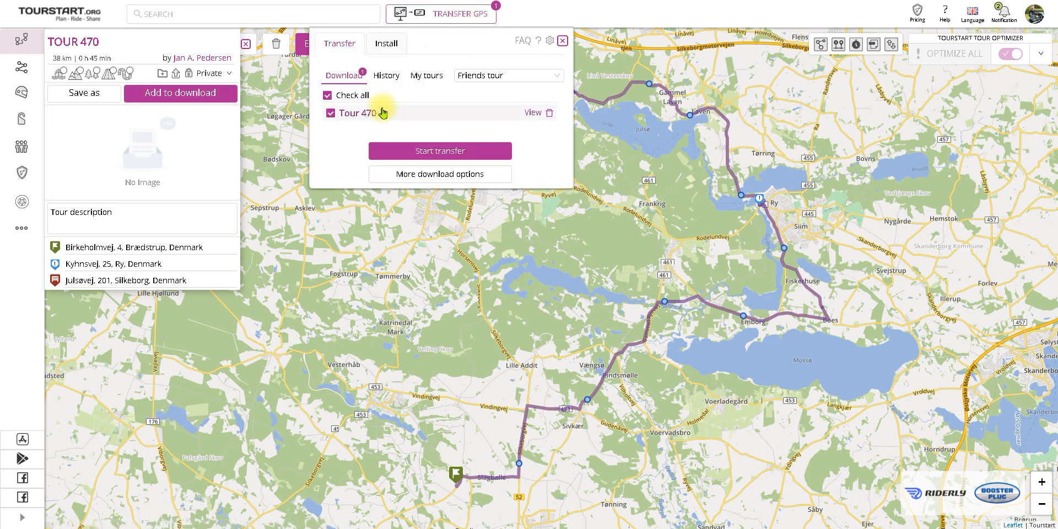
pyautogui.click(461, 157)
pyautogui.moveTo(527, 177); pyautogui.dragTo(446, 214)
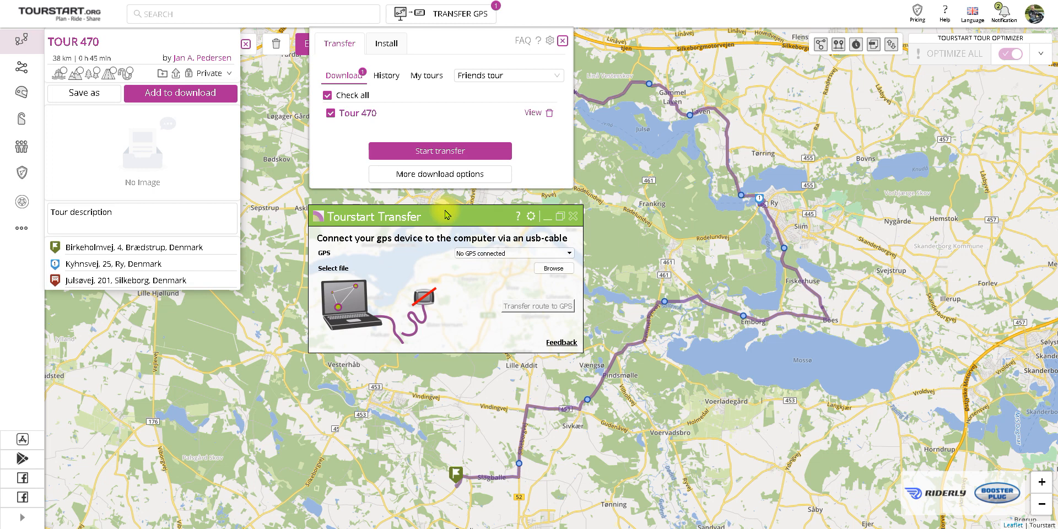
pyautogui.click(574, 216)
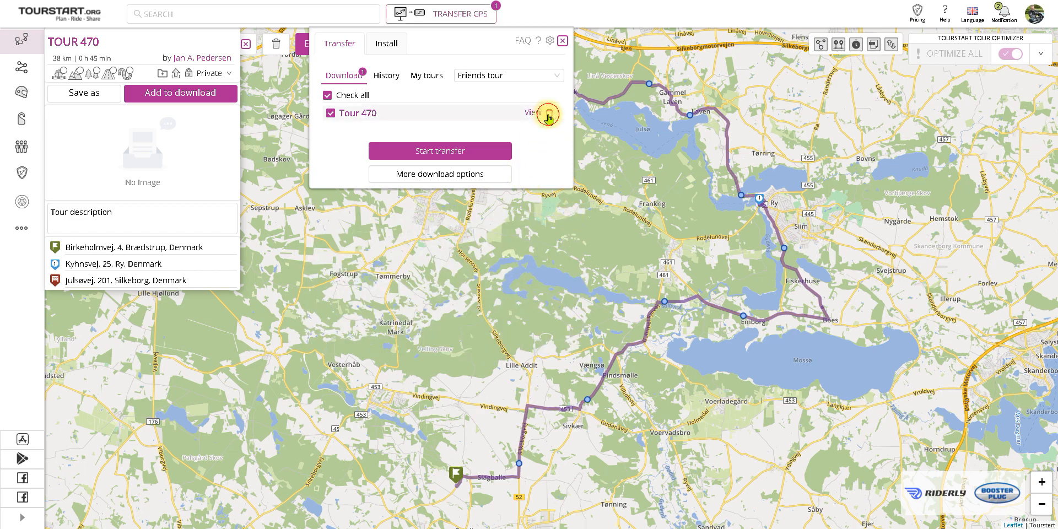
# Delete Tour 470 from the download list and close the Transfer panel
pyautogui.click(548, 116)
pyautogui.click(612, 111)
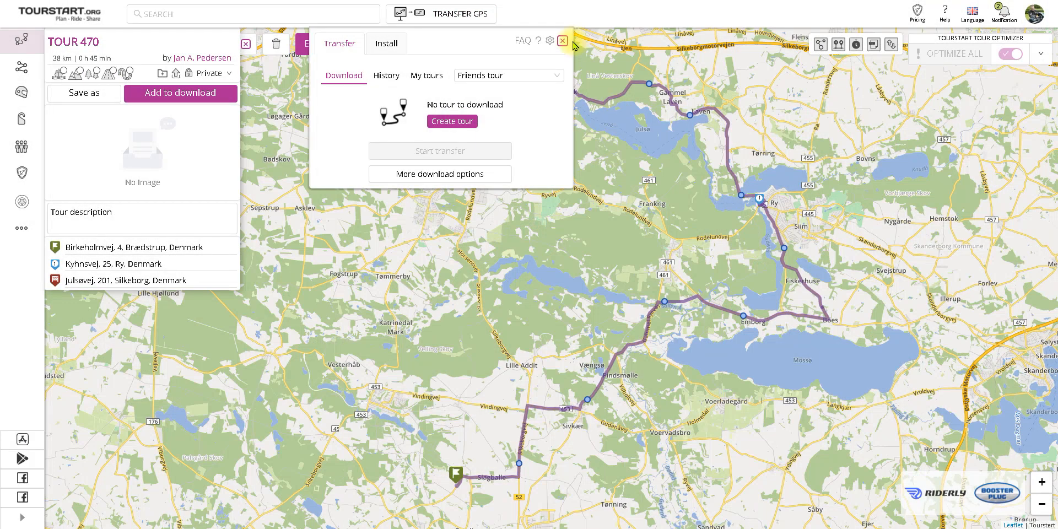
pyautogui.click(563, 40)
# Zoom to the end flag near Svejbæk and open the tour for editing
pyautogui.moveTo(545, 113); pyautogui.dragTo(533, 213)
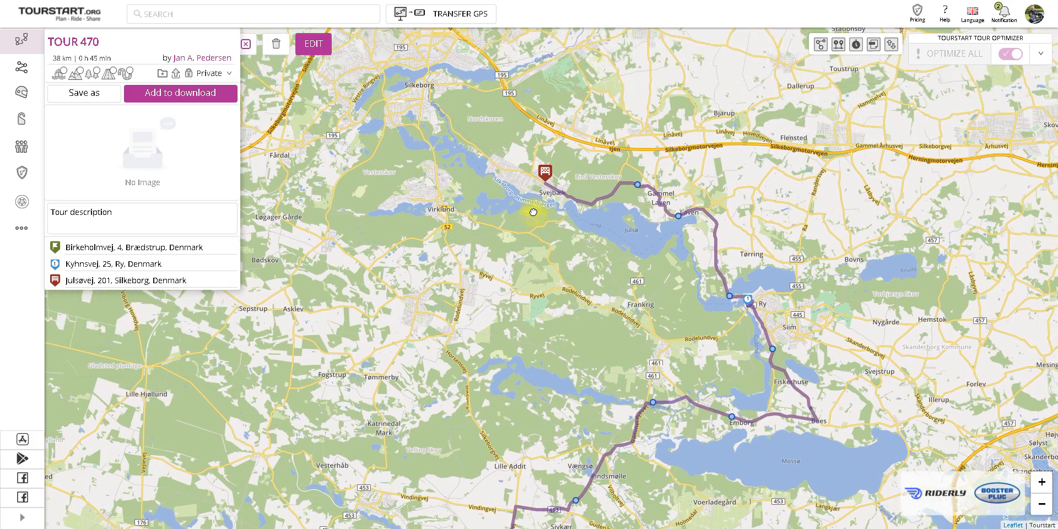
pyautogui.scroll(2, 545, 175)
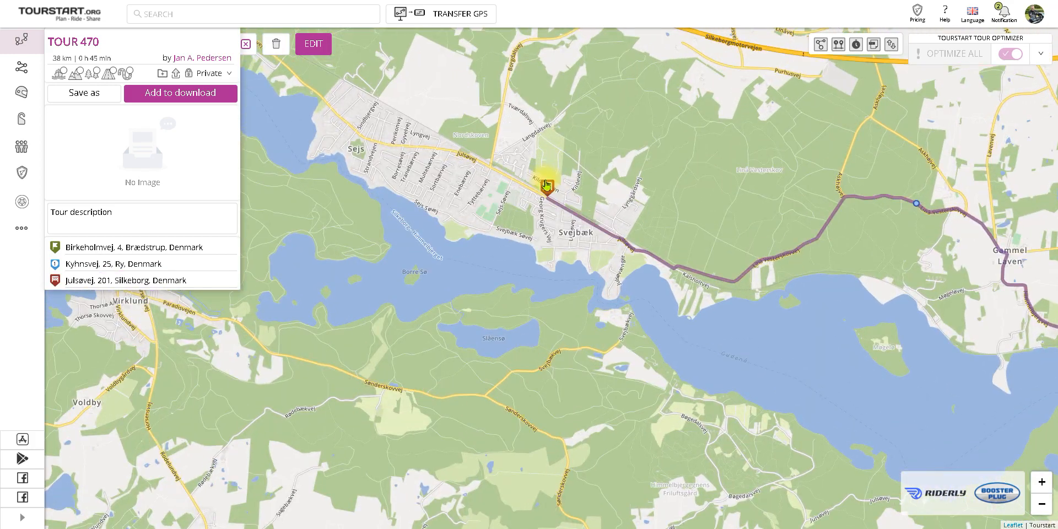
pyautogui.scroll(1, 546, 185)
pyautogui.click(551, 209)
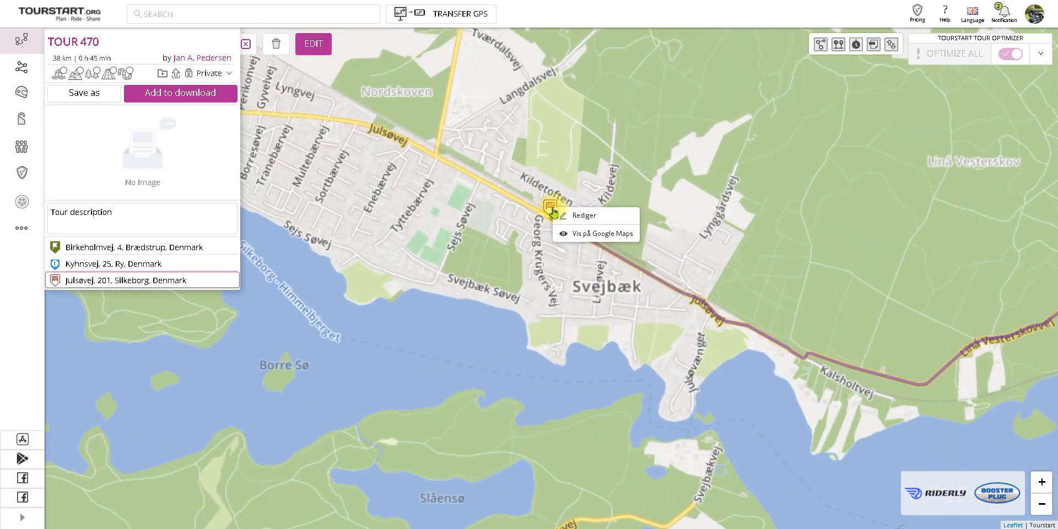
pyautogui.click(313, 44)
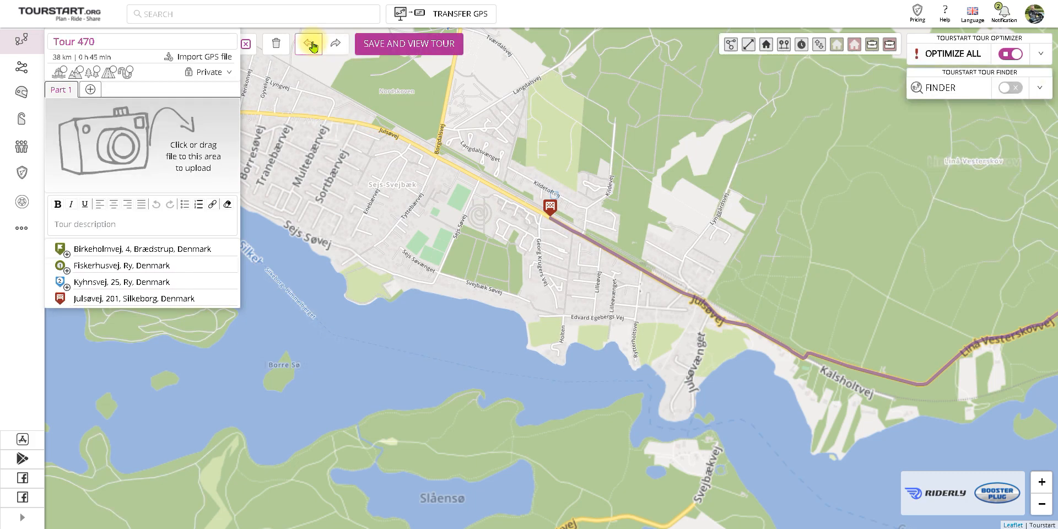
# Switch the Julsøvej point to a via point and back to the end point, then recentre the route
pyautogui.scroll(-4, 562, 205)
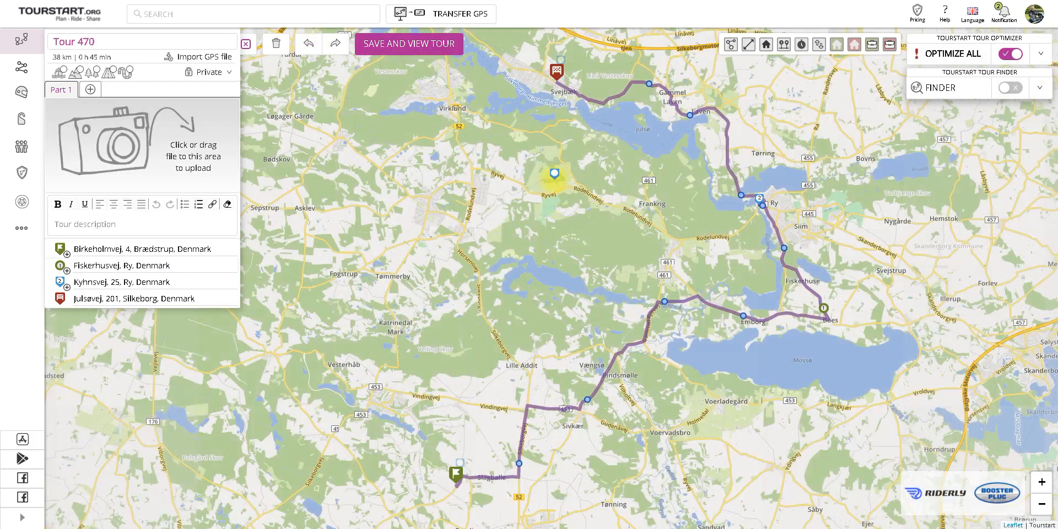
pyautogui.moveTo(544, 167); pyautogui.dragTo(550, 267)
pyautogui.scroll(1, 566, 189)
pyautogui.click(558, 209)
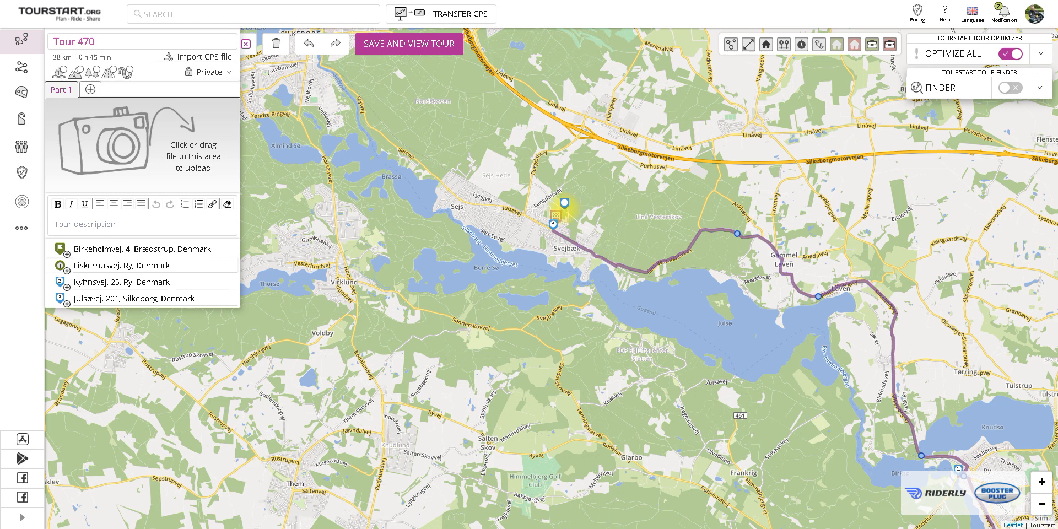
pyautogui.click(557, 218)
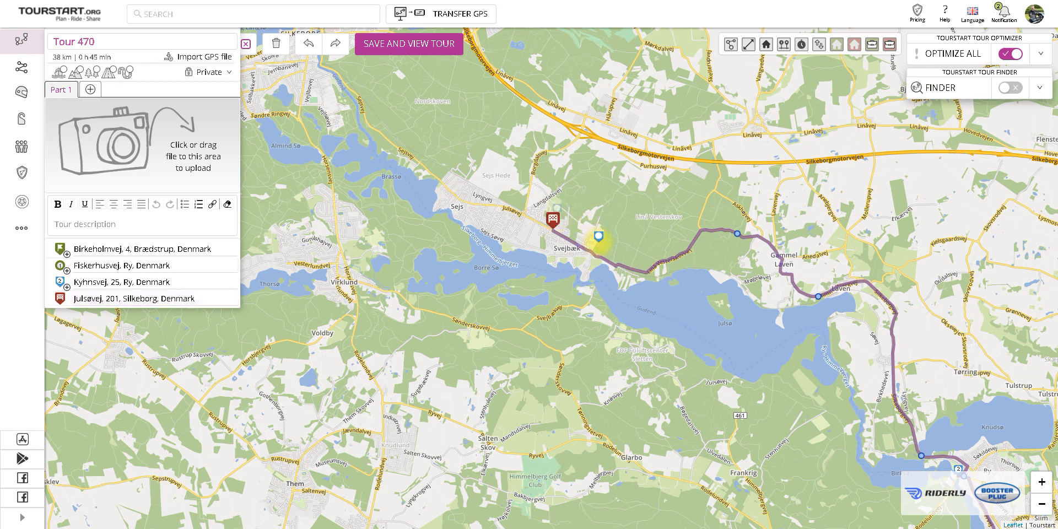
pyautogui.scroll(-1, 581, 232)
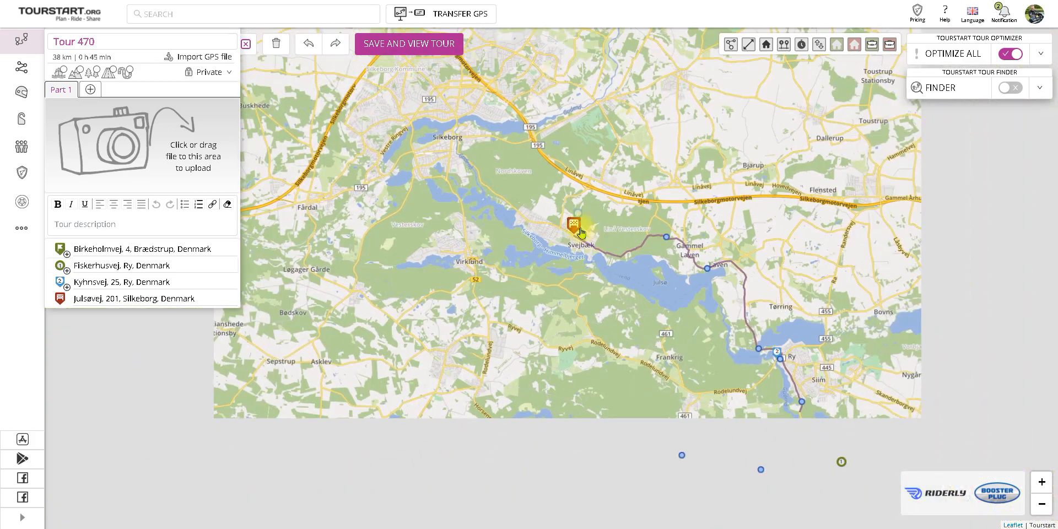
pyautogui.scroll(-1, 515, 137)
pyautogui.click(545, 294)
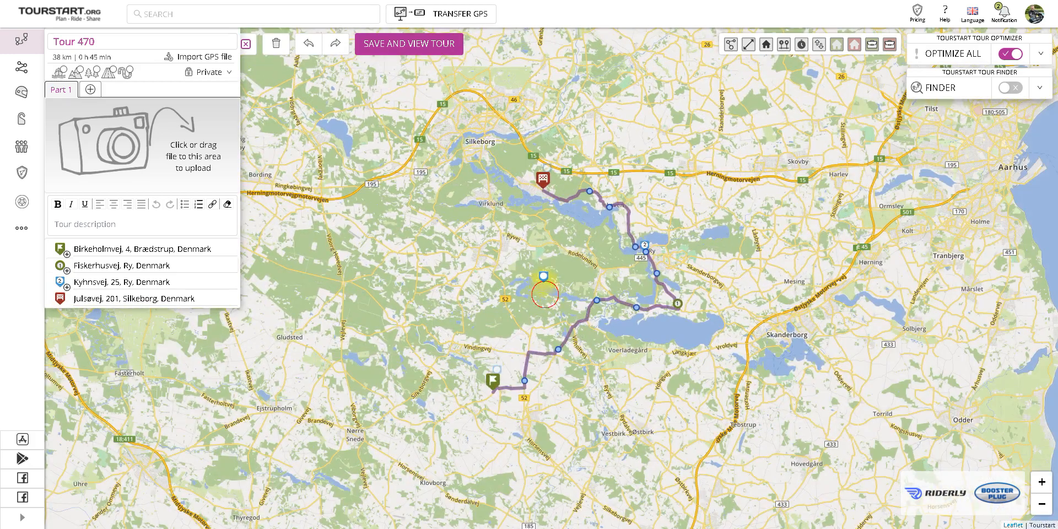
pyautogui.moveTo(545, 294); pyautogui.dragTo(540, 274)
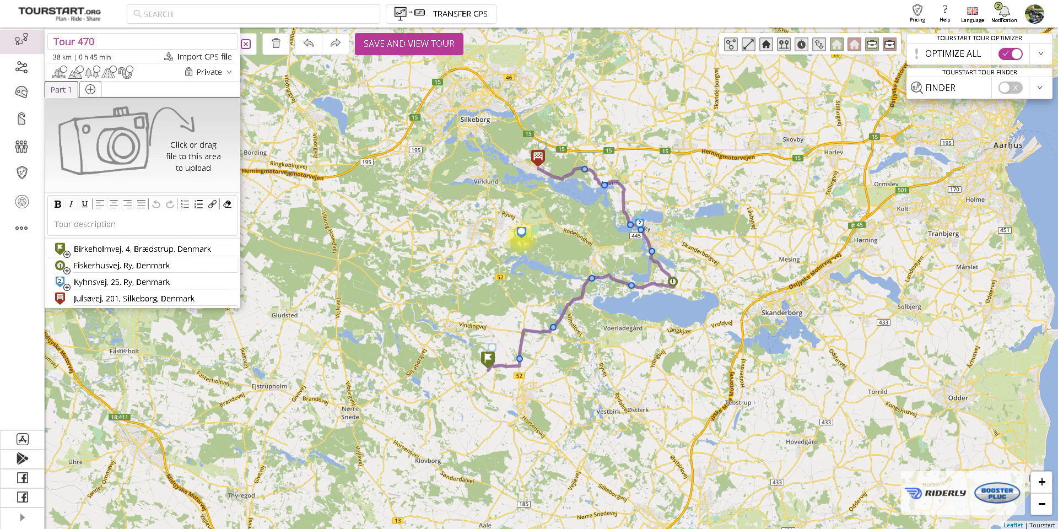
# Save the edited Tour 470 and return to its 38 km overview
pyautogui.click(410, 50)
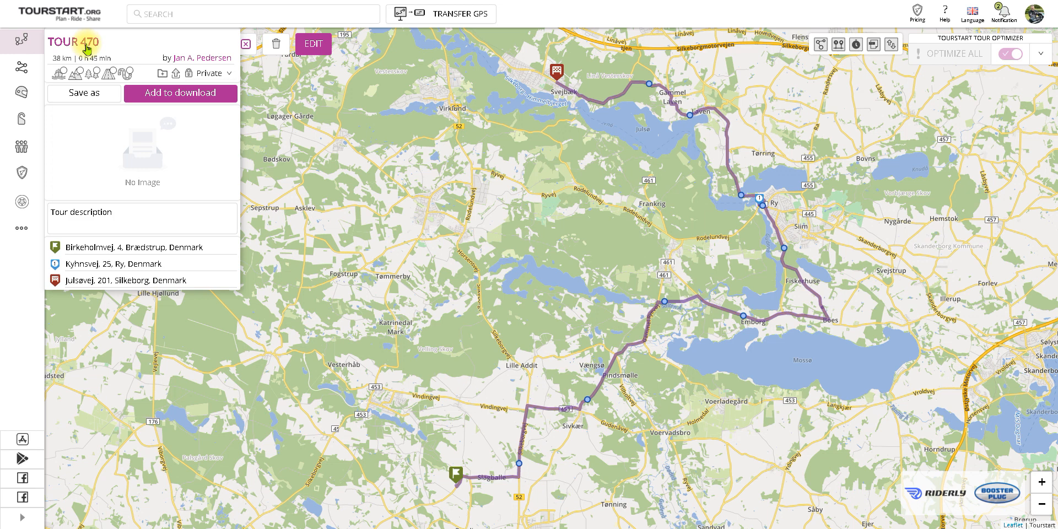
# Reopen the tour and rename it to 'Tour 470 - BMW FINLAND'
pyautogui.click(318, 48)
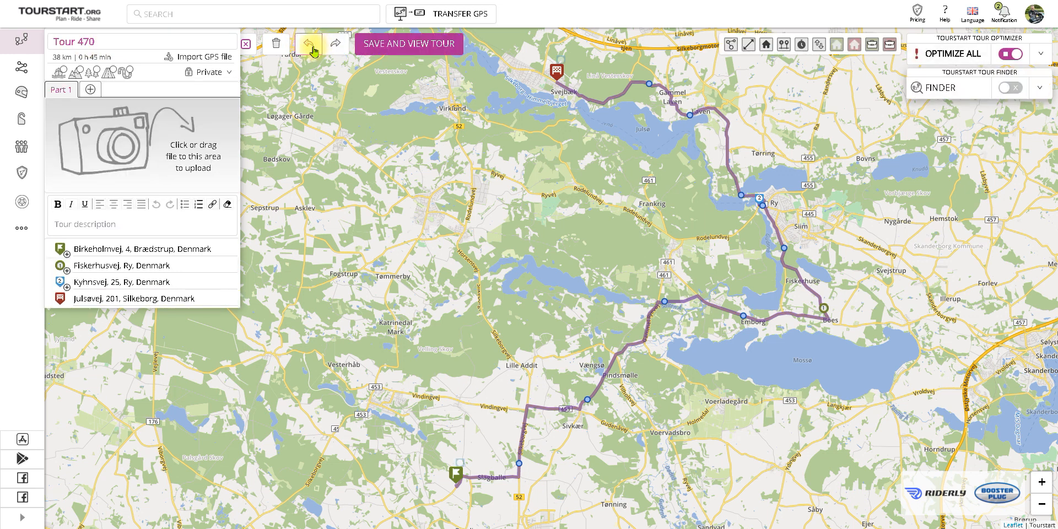
pyautogui.click(148, 46)
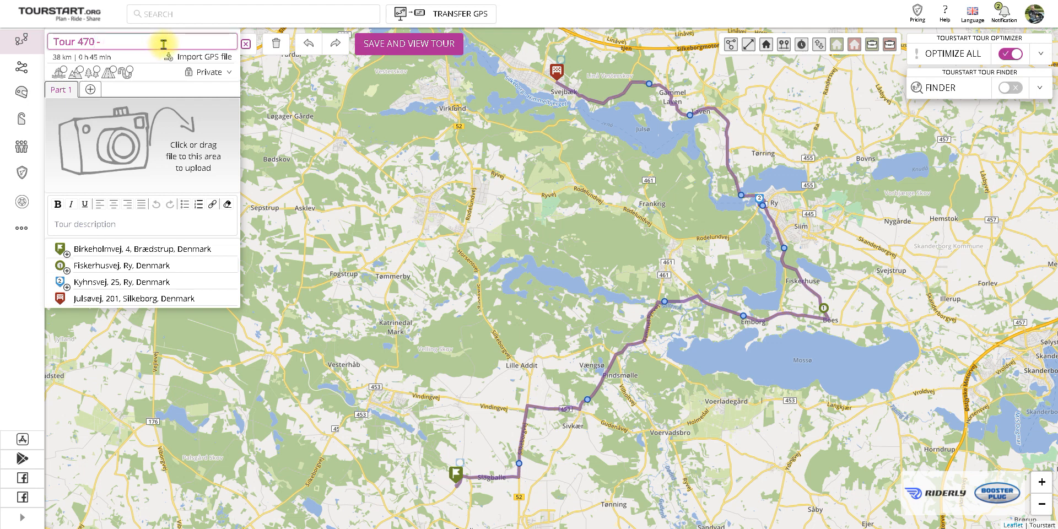
pyautogui.write('BMW FINLAND')
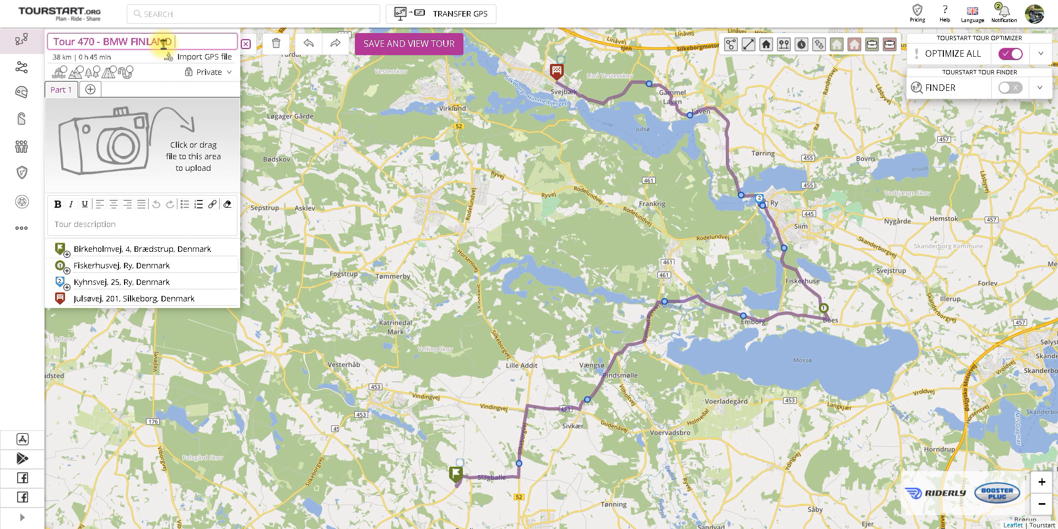
pyautogui.click(167, 81)
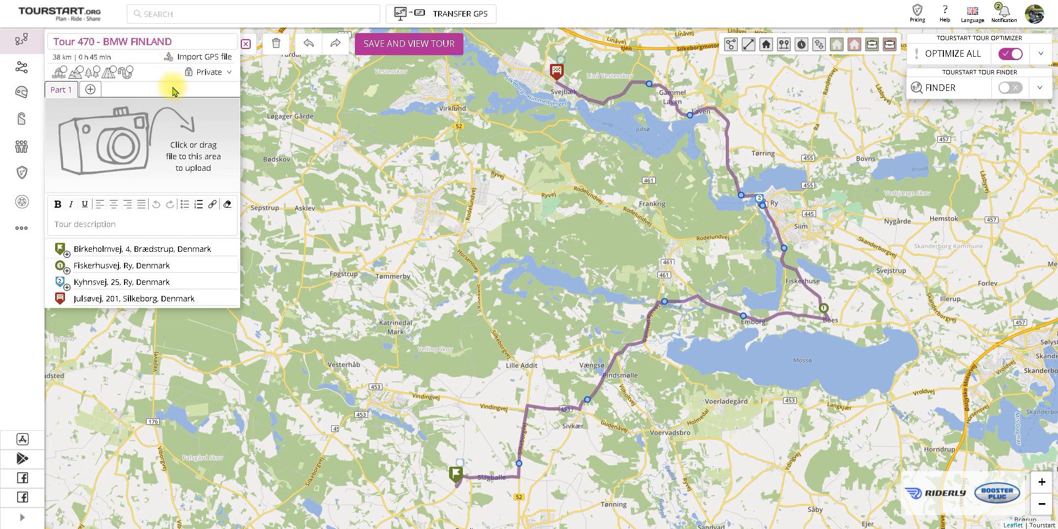
# Switch on road-character tags for the tour, including curvy roads
pyautogui.click(110, 60)
pyautogui.moveTo(111, 60); pyautogui.dragTo(53, 62)
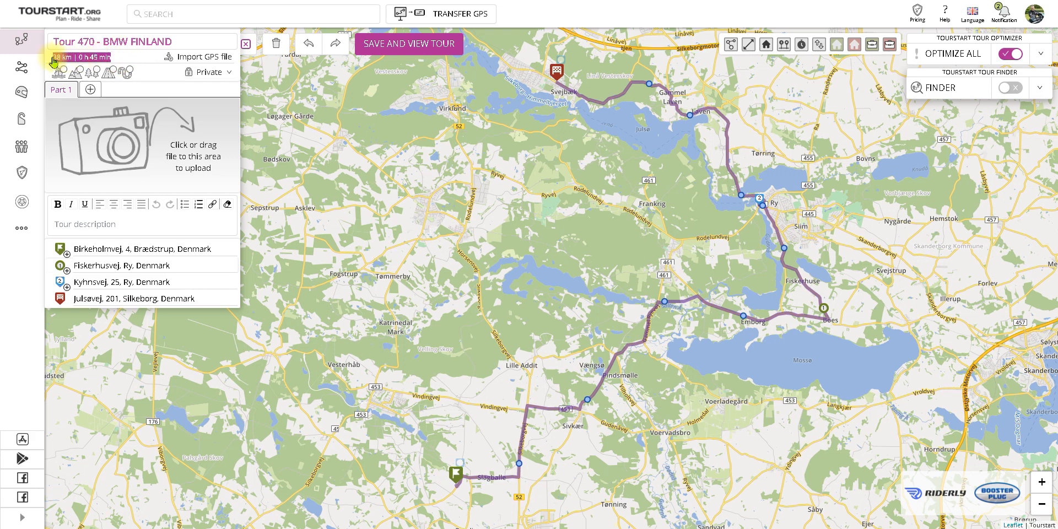
pyautogui.click(97, 73)
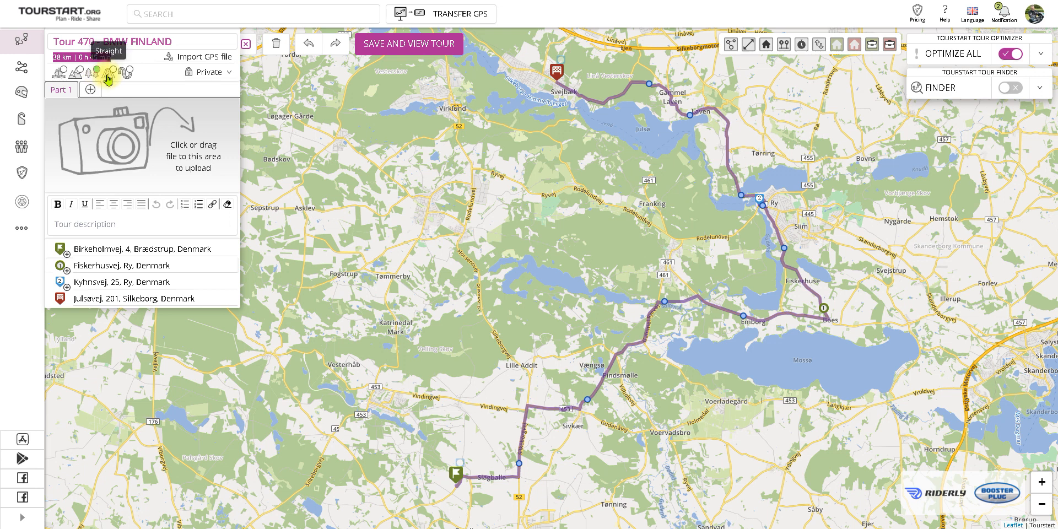
pyautogui.click(64, 72)
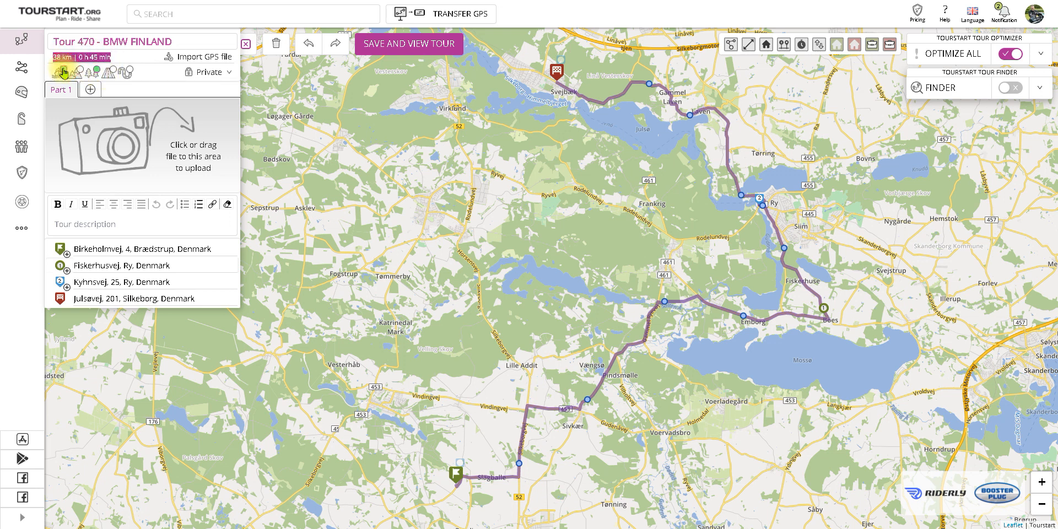
pyautogui.click(132, 72)
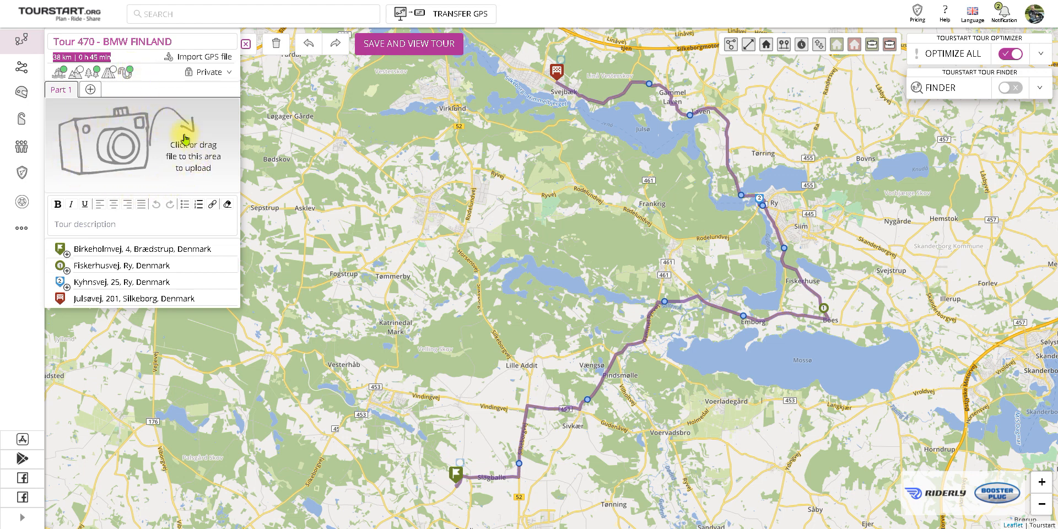
pyautogui.click(134, 227)
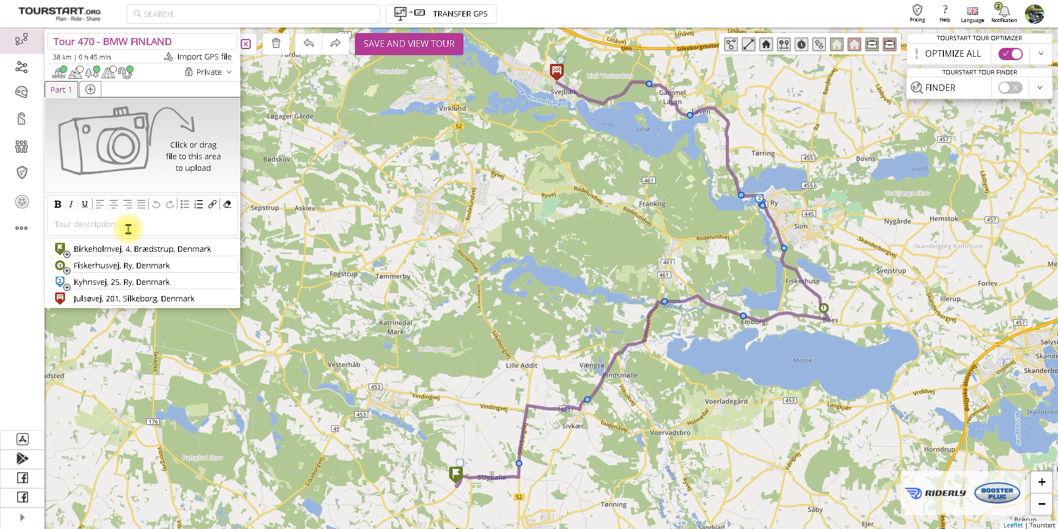
# Delete the Fiskerhusvej, Ry via point, shortening the route to 31 km, about 37 min
pyautogui.moveTo(130, 245)
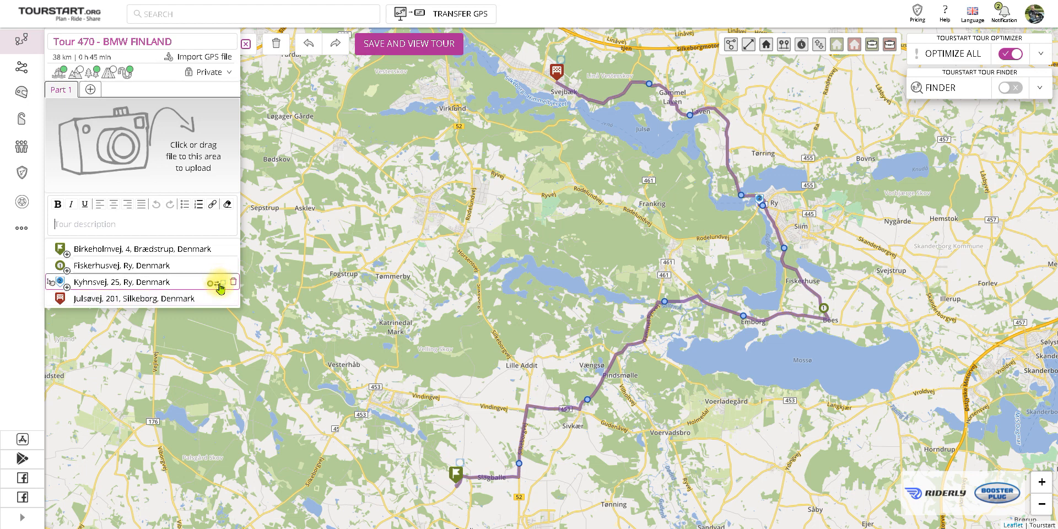
pyautogui.click(218, 284)
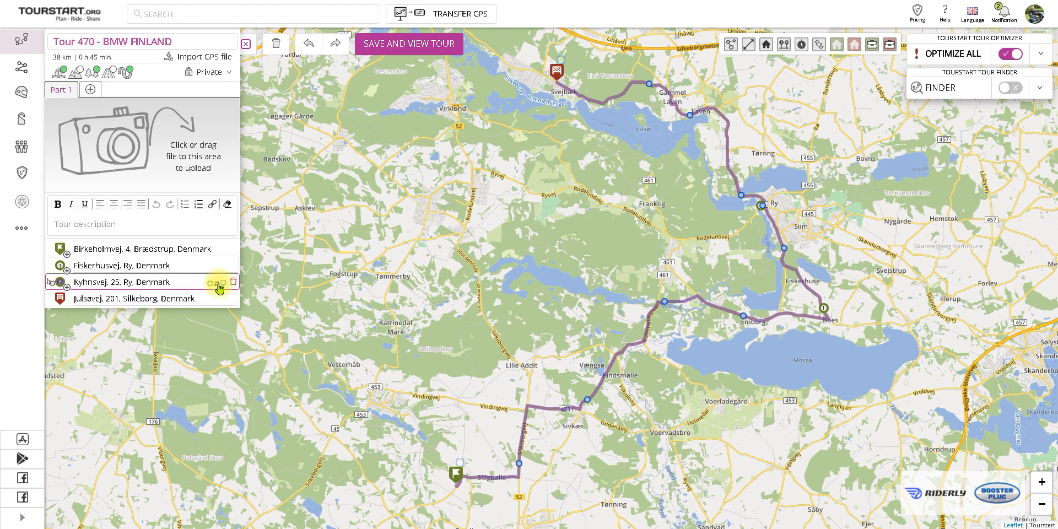
pyautogui.click(219, 284)
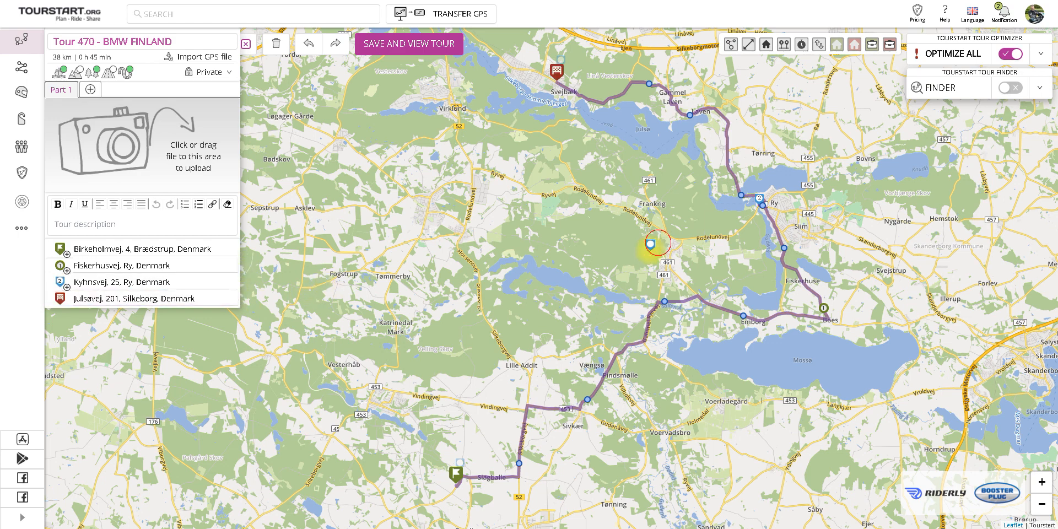
pyautogui.moveTo(651, 252); pyautogui.dragTo(601, 270)
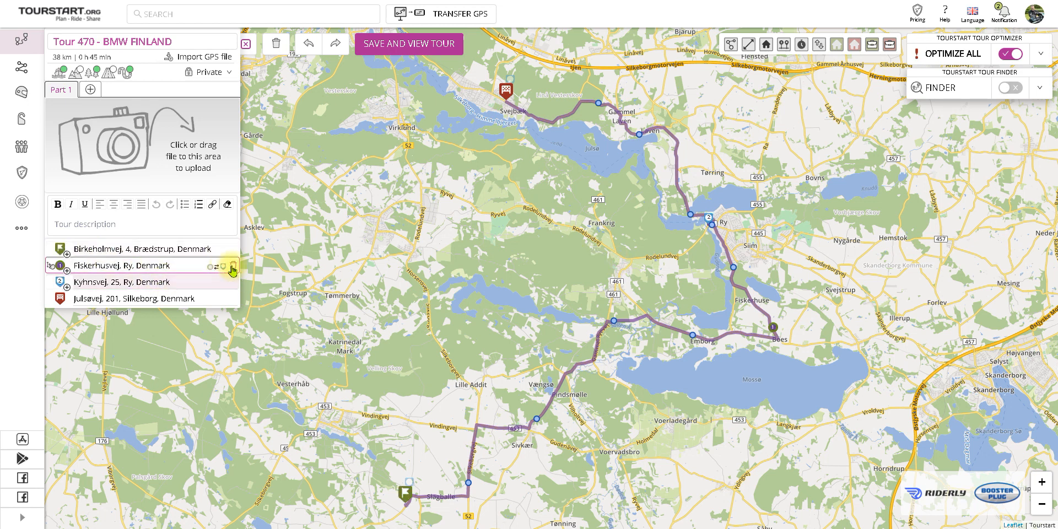
pyautogui.click(233, 266)
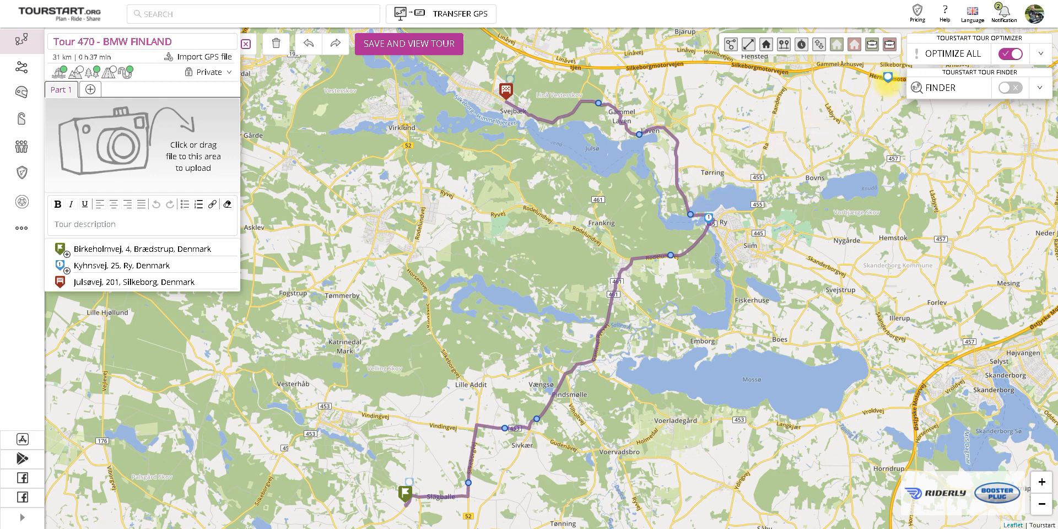
pyautogui.moveTo(938, 37); pyautogui.dragTo(1026, 43)
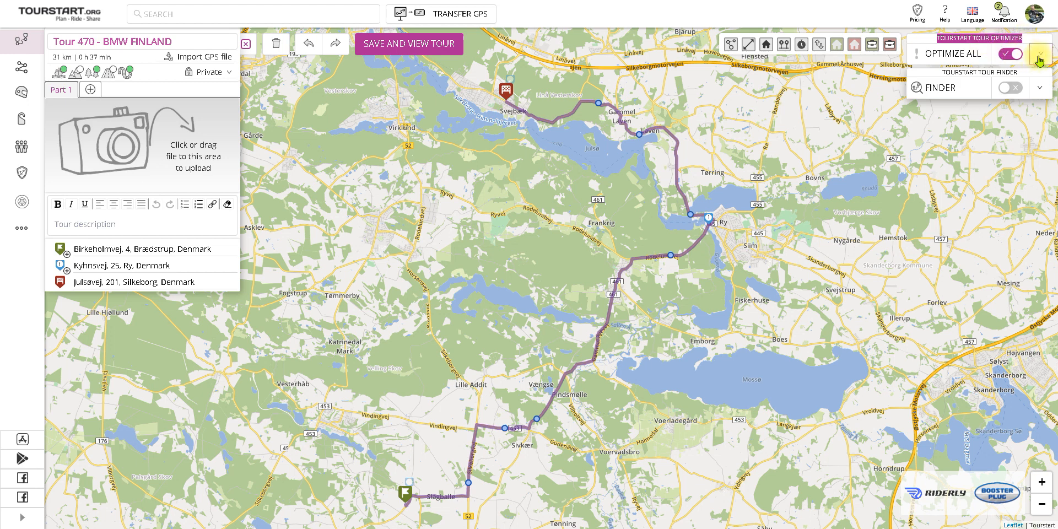
# Turn off 'Add shaping points' under Optimize All so the blue shaping points disappear
pyautogui.click(1039, 57)
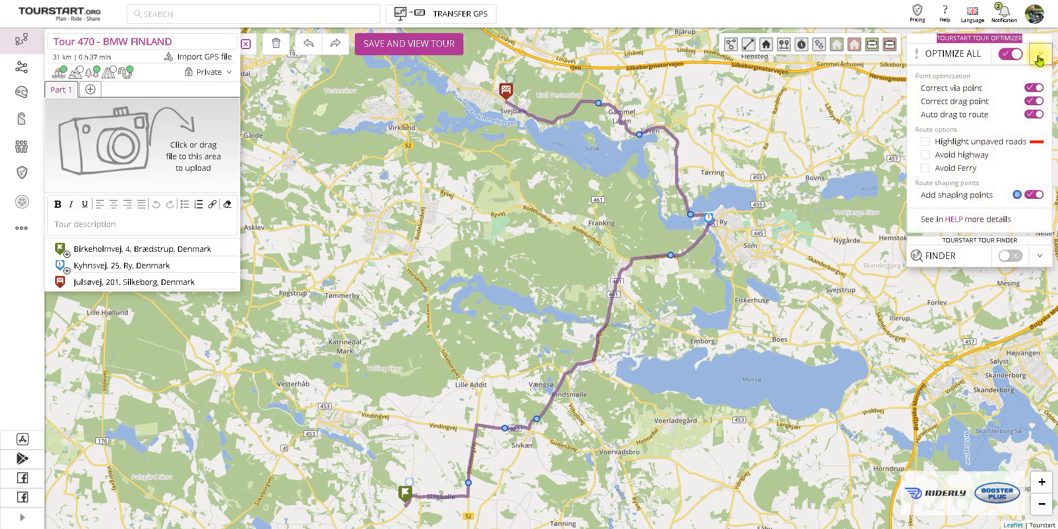
pyautogui.click(1035, 195)
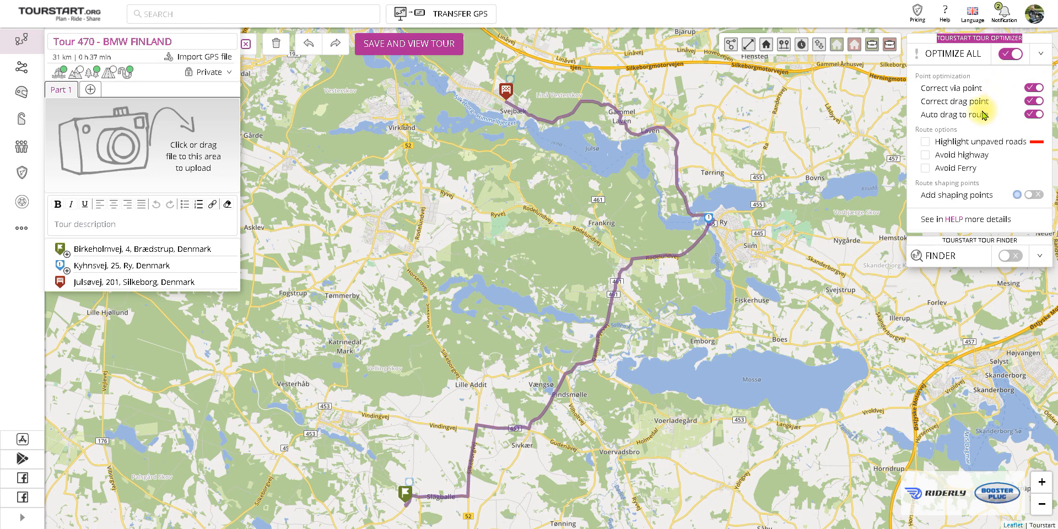
pyautogui.moveTo(960, 129); pyautogui.dragTo(915, 131)
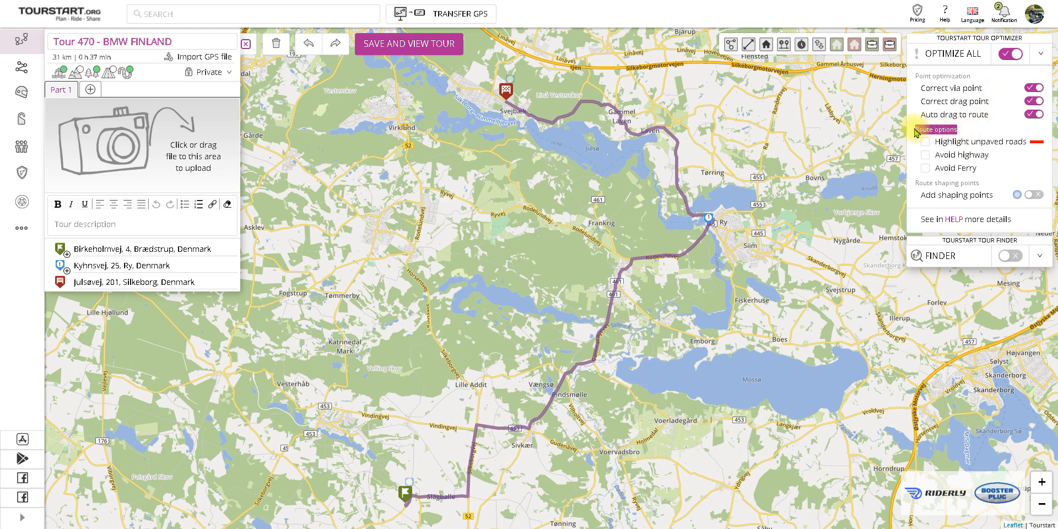
pyautogui.moveTo(980, 184); pyautogui.dragTo(917, 187)
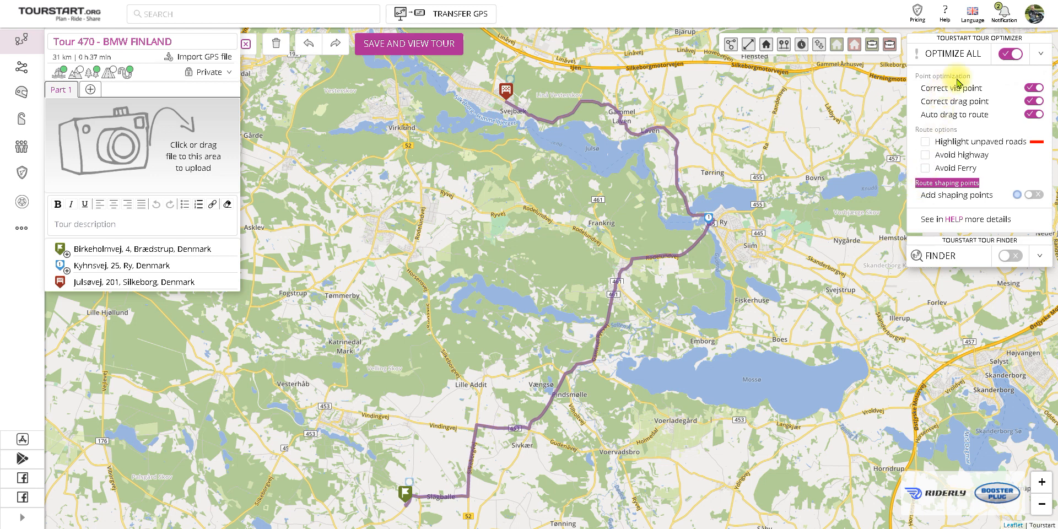
pyautogui.moveTo(974, 76); pyautogui.dragTo(914, 81)
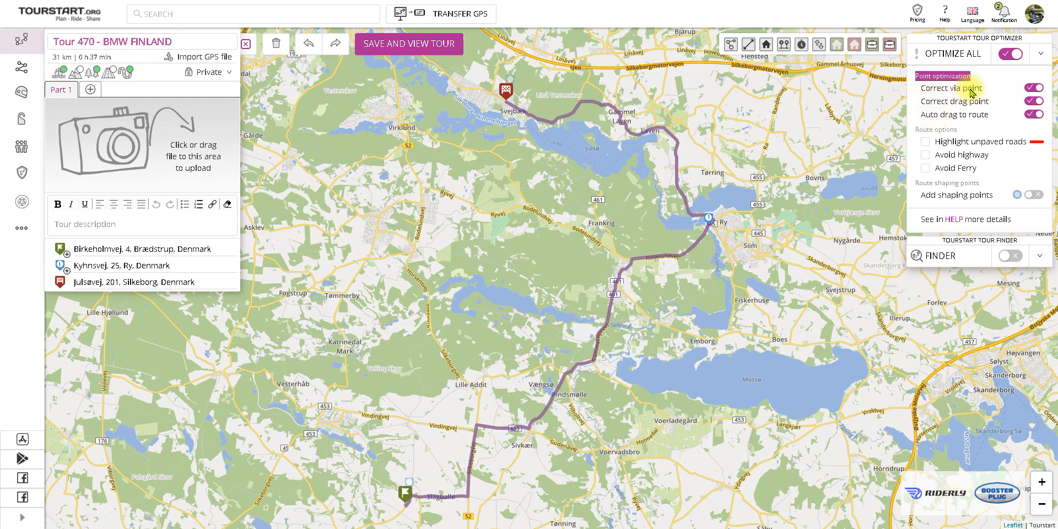
pyautogui.moveTo(920, 116); pyautogui.dragTo(989, 122)
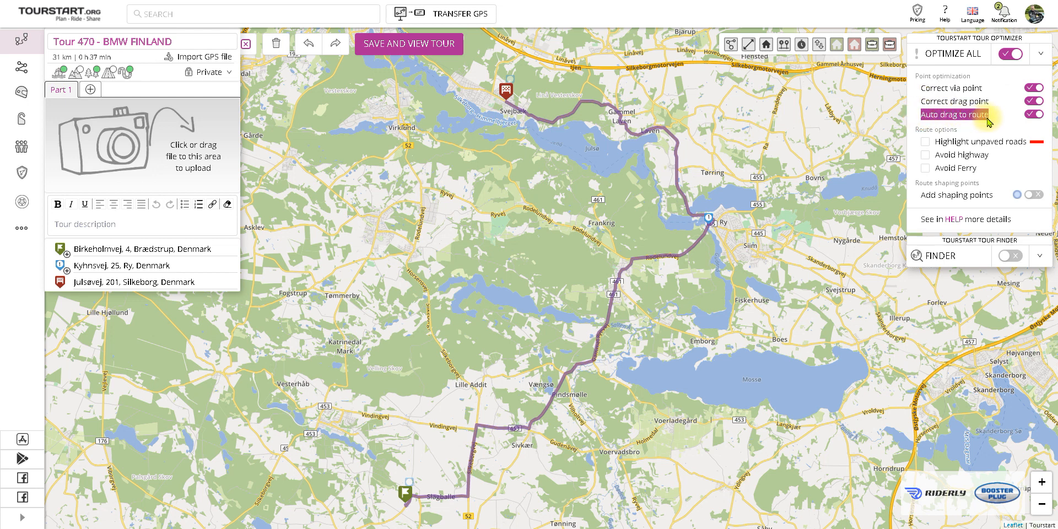
# Drag the route near Emborg over to Boes, pinning an Emborgvej 44 point there (38 km)
pyautogui.click(960, 115)
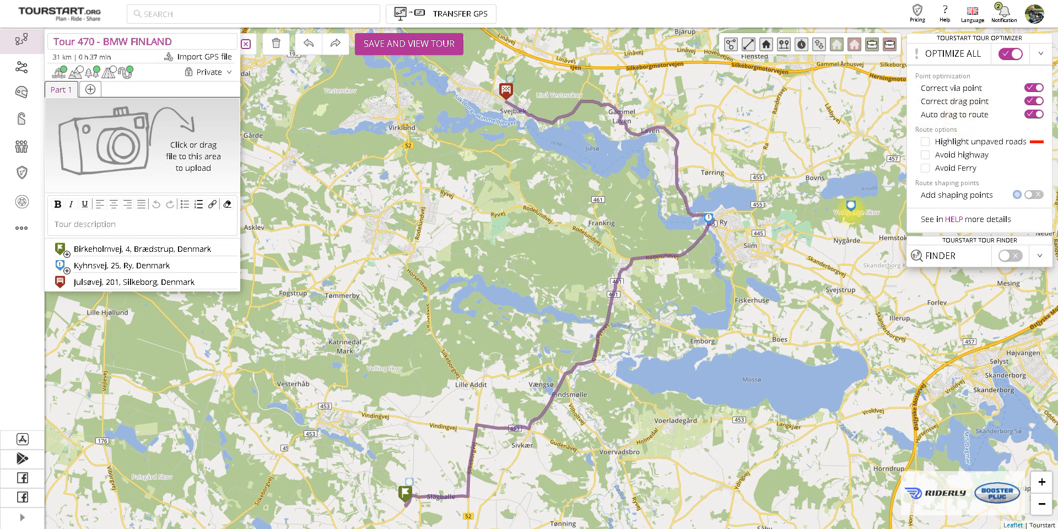
pyautogui.moveTo(707, 317); pyautogui.dragTo(539, 294)
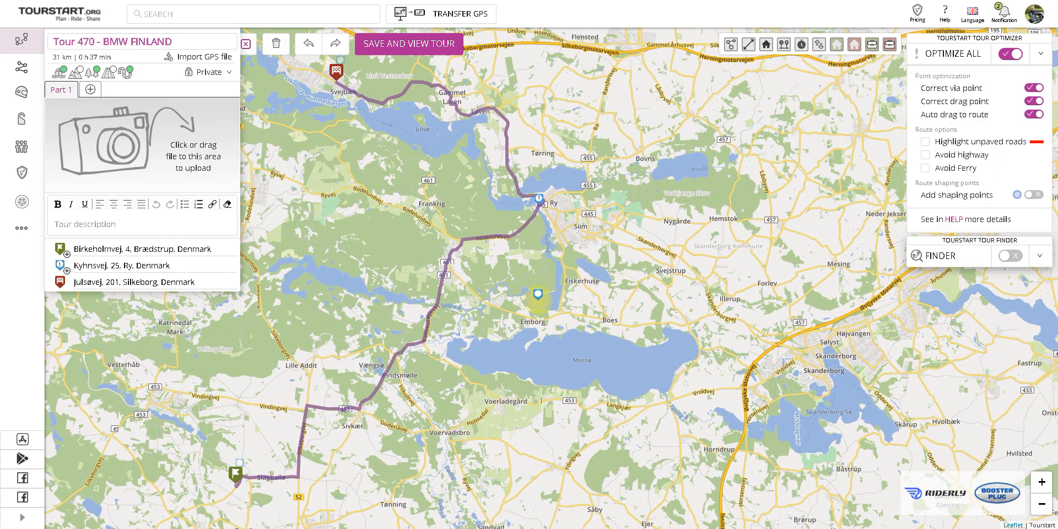
pyautogui.scroll(1, 538, 294)
pyautogui.scroll(1, 537, 294)
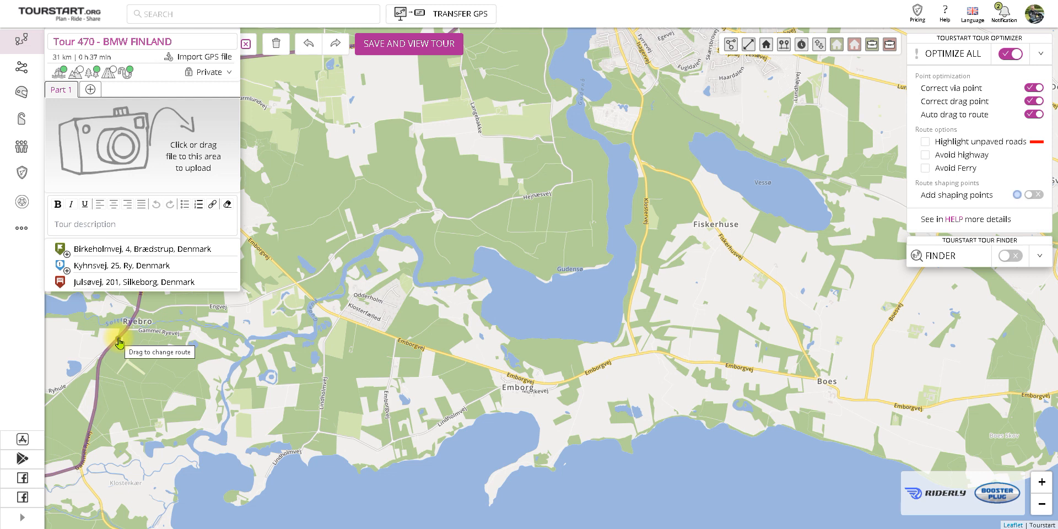
pyautogui.moveTo(119, 339); pyautogui.dragTo(846, 395)
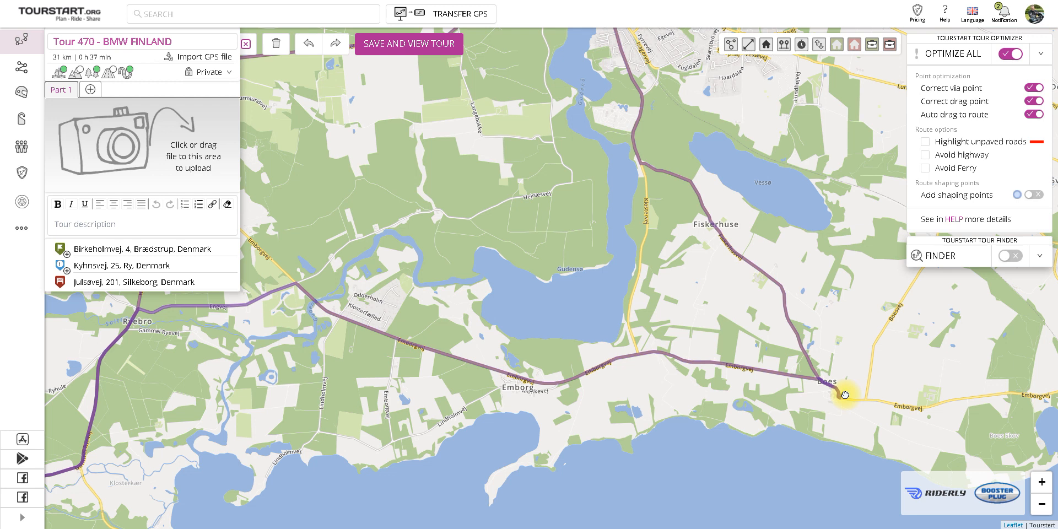
pyautogui.moveTo(844, 394); pyautogui.dragTo(822, 381)
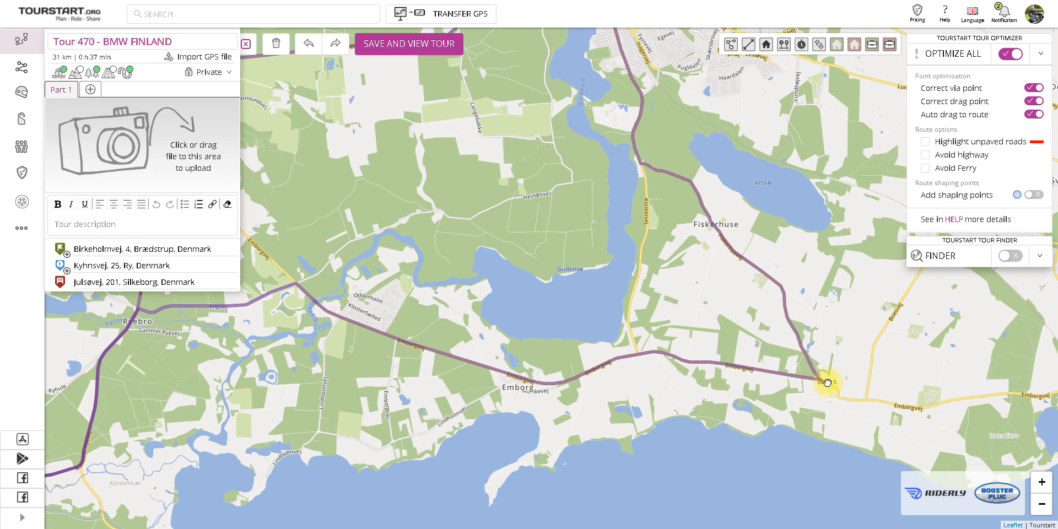
pyautogui.click(827, 383)
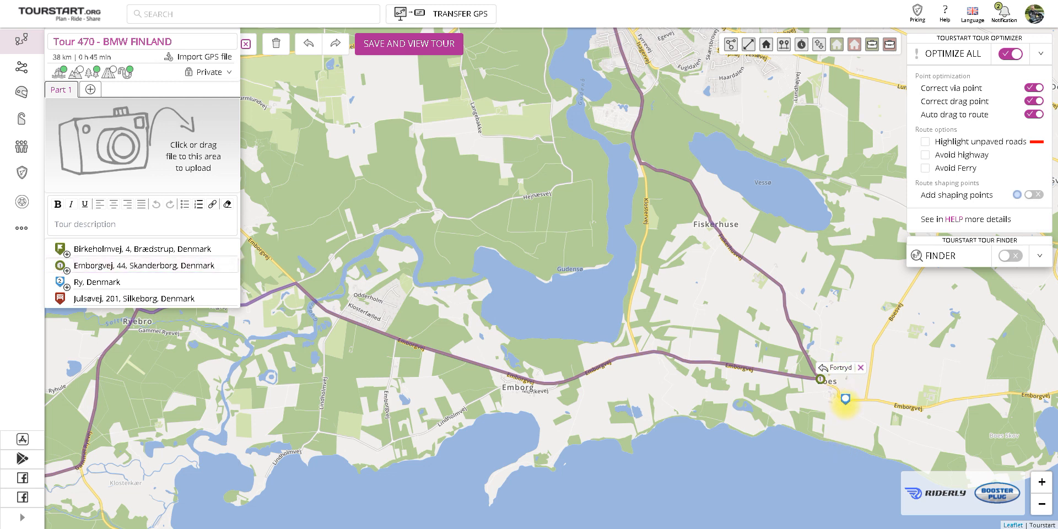
pyautogui.scroll(3, 841, 395)
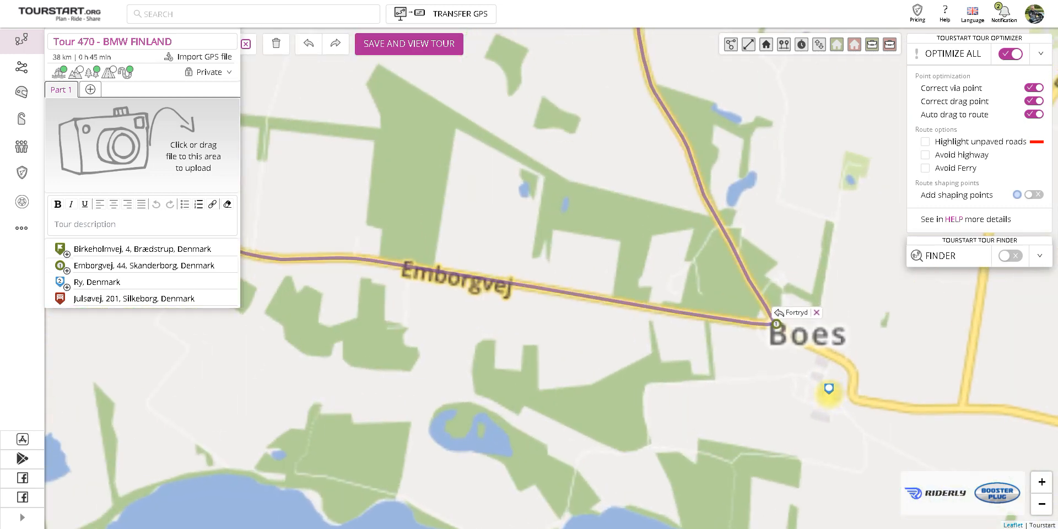
pyautogui.moveTo(822, 385); pyautogui.dragTo(670, 341)
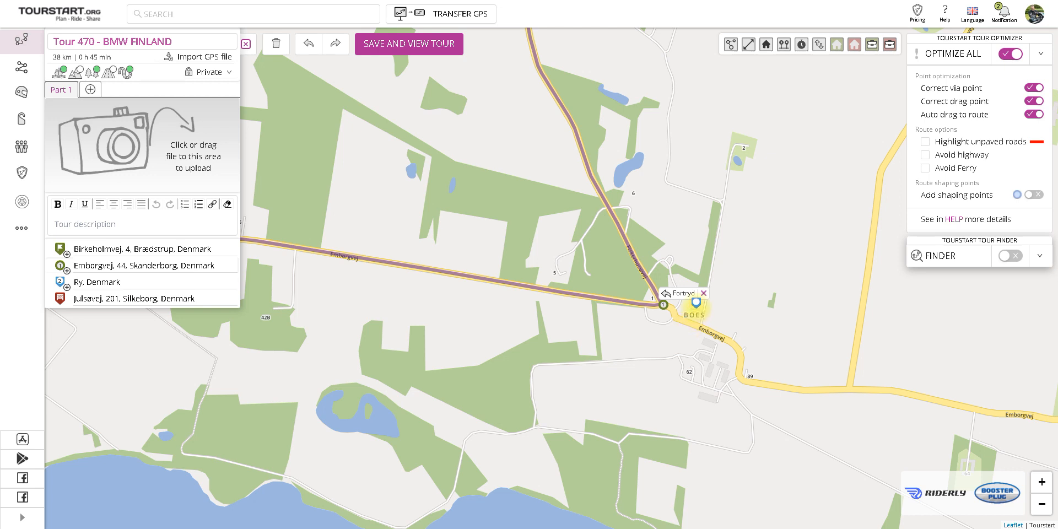
pyautogui.click(924, 115)
pyautogui.moveTo(924, 117); pyautogui.dragTo(989, 117)
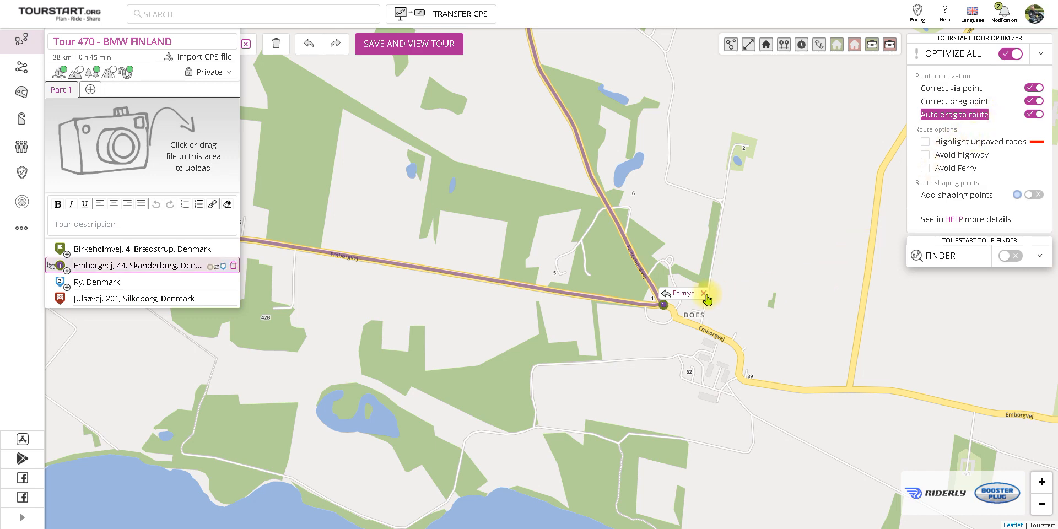
pyautogui.scroll(-1, 706, 340)
pyautogui.scroll(-2, 705, 335)
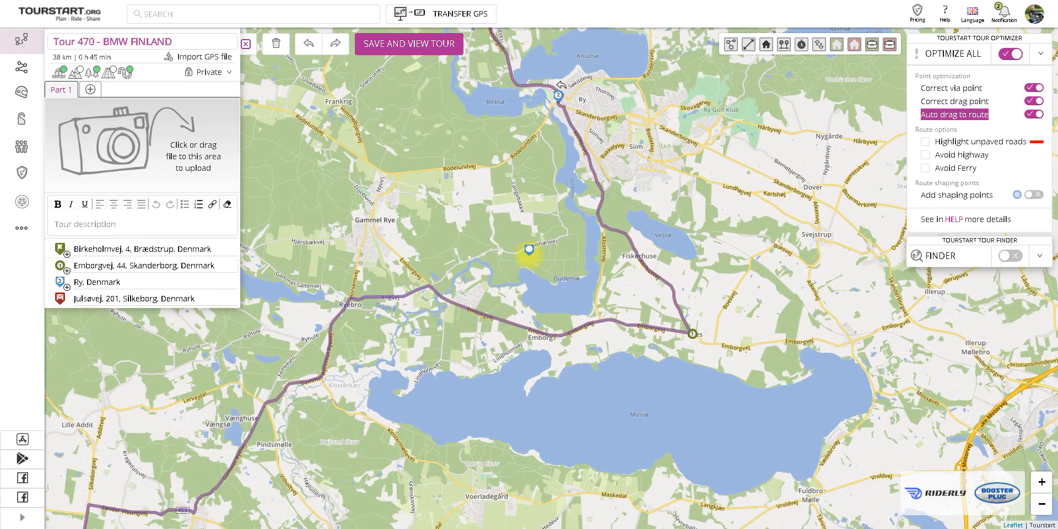
pyautogui.moveTo(222, 268)
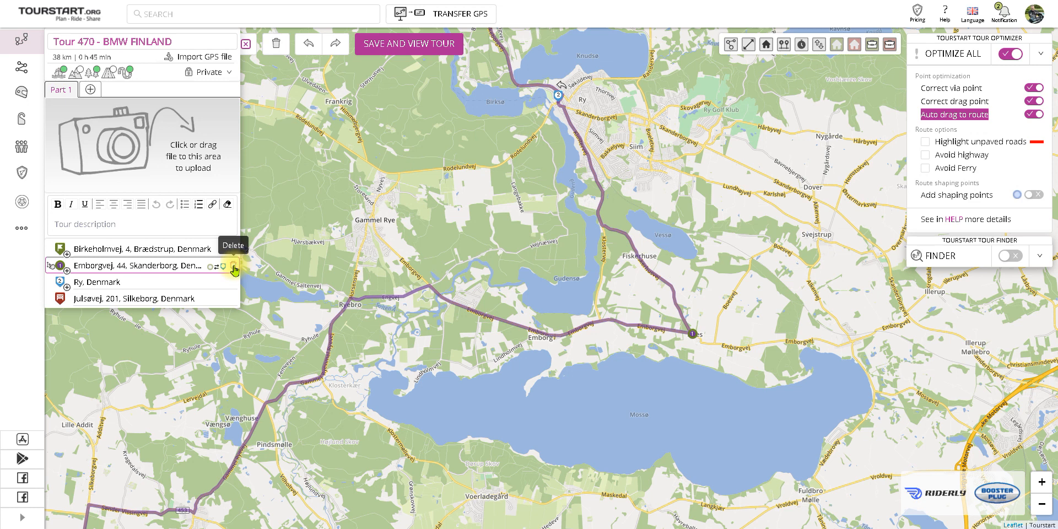
# Delete the Emborgvej point and re-add a via point by dragging the route to Boes
pyautogui.click(234, 270)
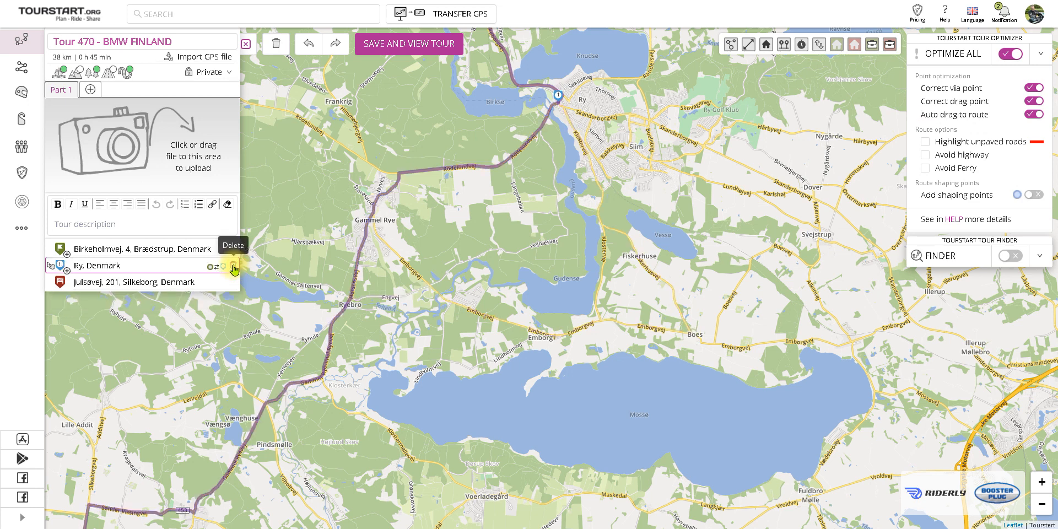
pyautogui.scroll(1, 479, 276)
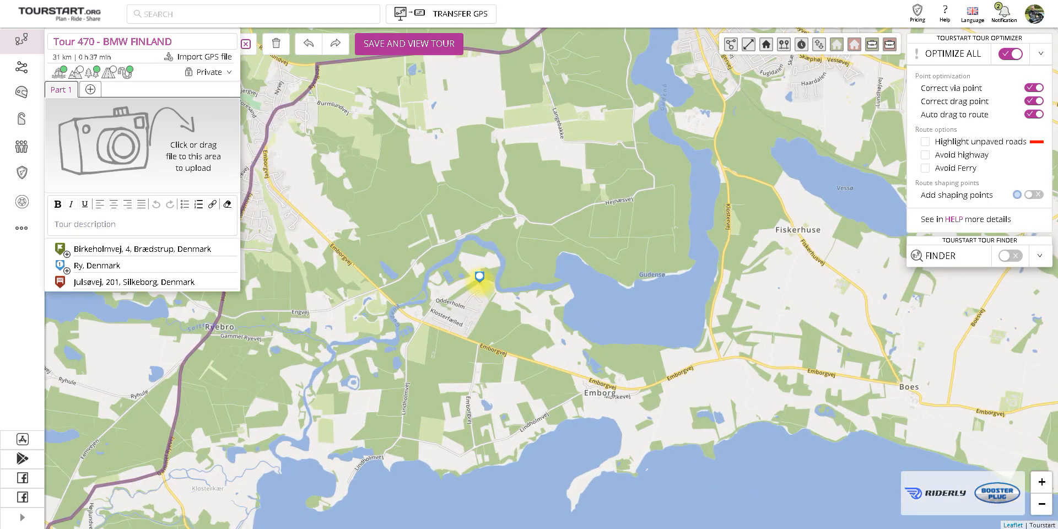
pyautogui.moveTo(324, 336); pyautogui.dragTo(225, 355)
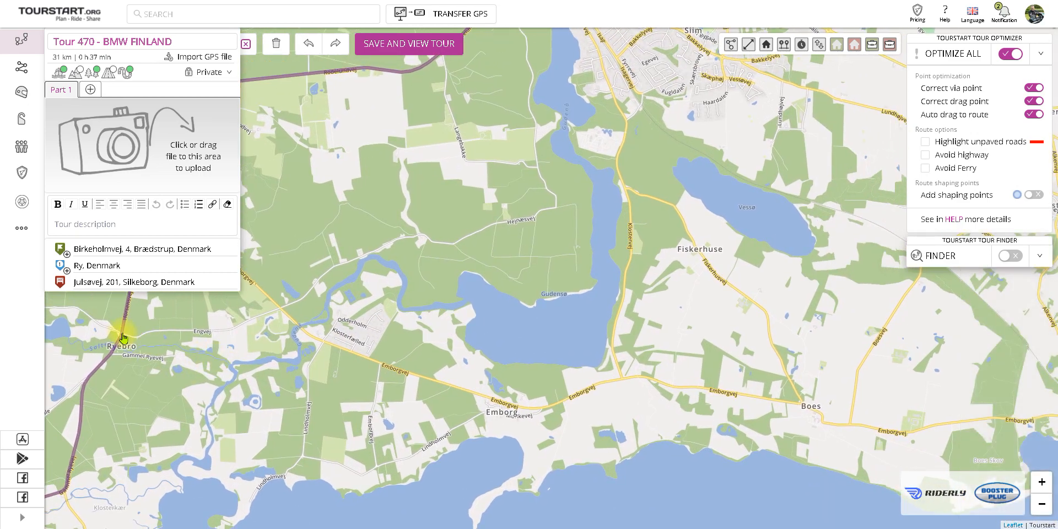
pyautogui.moveTo(130, 329)
pyautogui.mouseDown()
pyautogui.moveTo(423, 330)
pyautogui.moveTo(647, 348)
pyautogui.moveTo(846, 417)
pyautogui.moveTo(821, 409)
pyautogui.mouseUp()
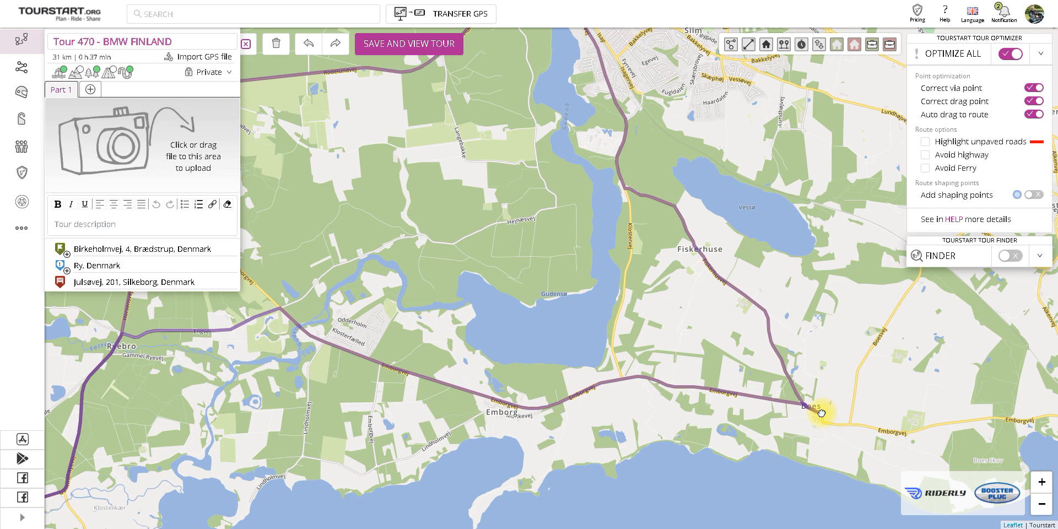
pyautogui.click(821, 413)
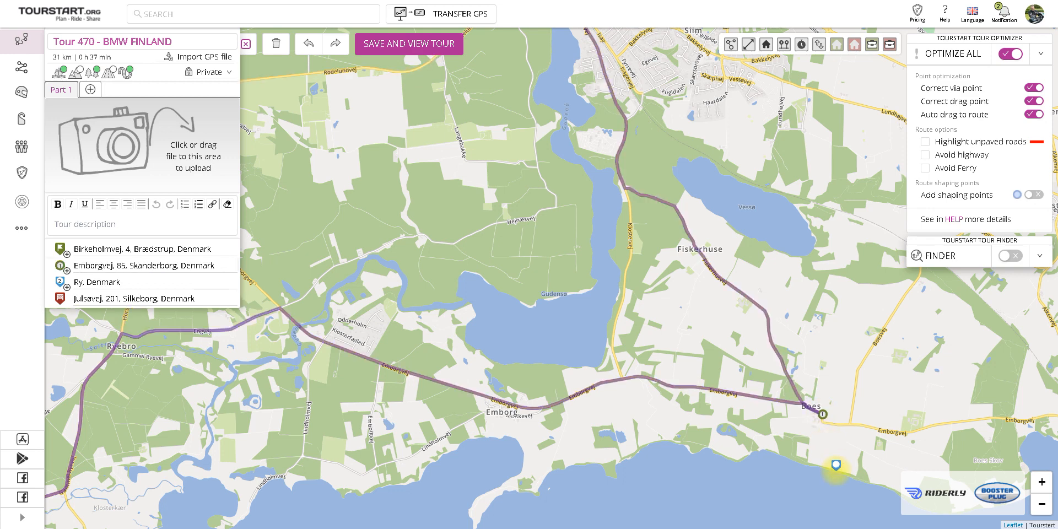
pyautogui.moveTo(838, 467); pyautogui.dragTo(672, 419)
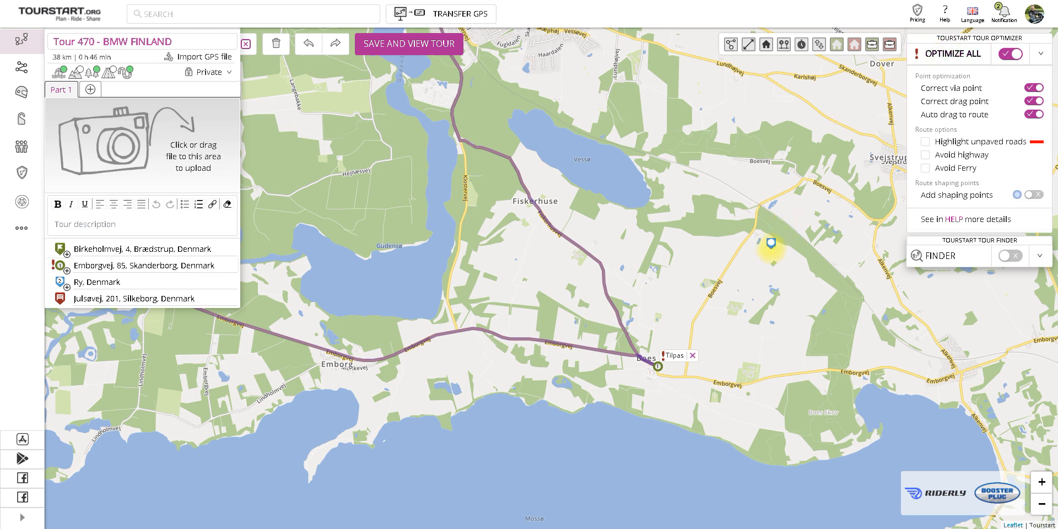
pyautogui.click(677, 358)
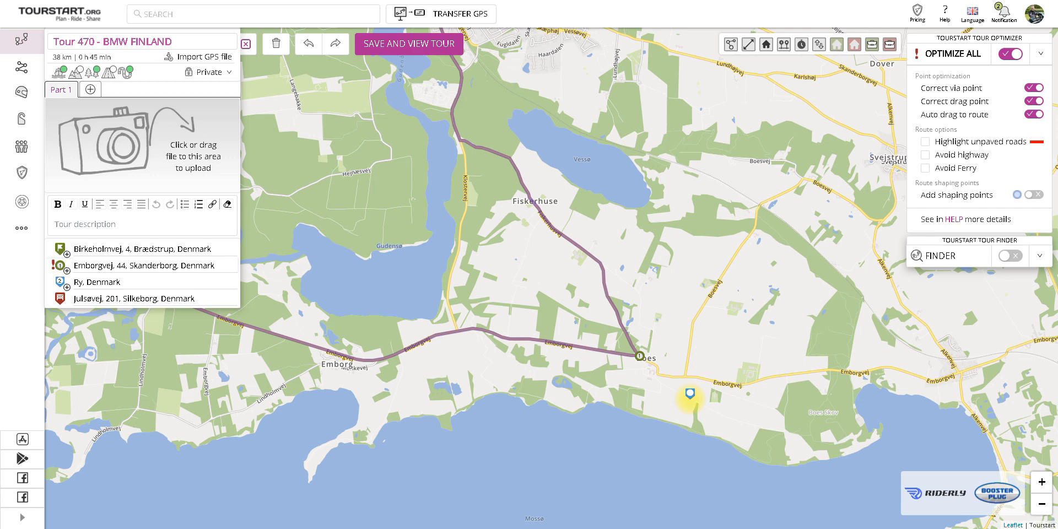
pyautogui.scroll(-1, 689, 387)
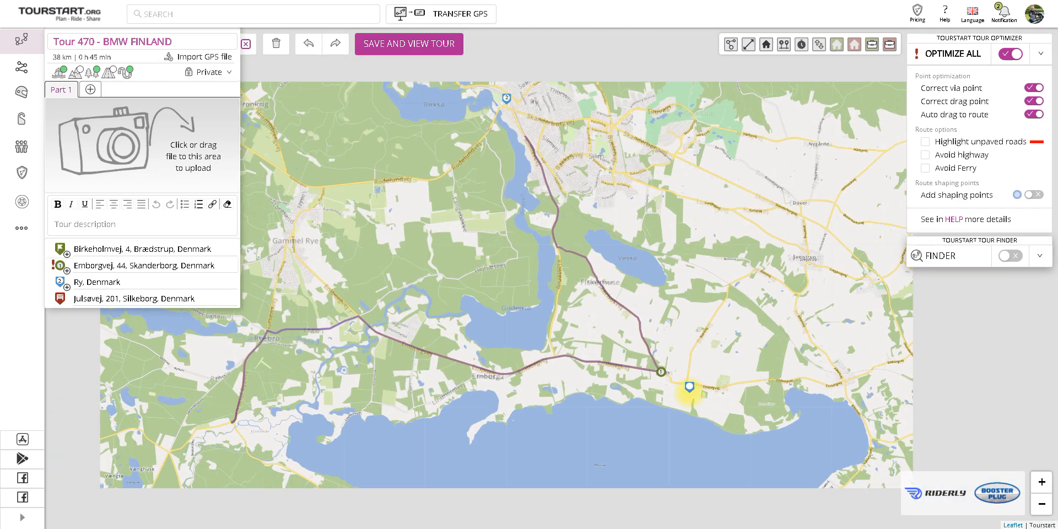
# Tick 'Highlight unpaved roads' so the stretch east of Ryebro shows in red
pyautogui.moveTo(974, 81); pyautogui.dragTo(916, 81)
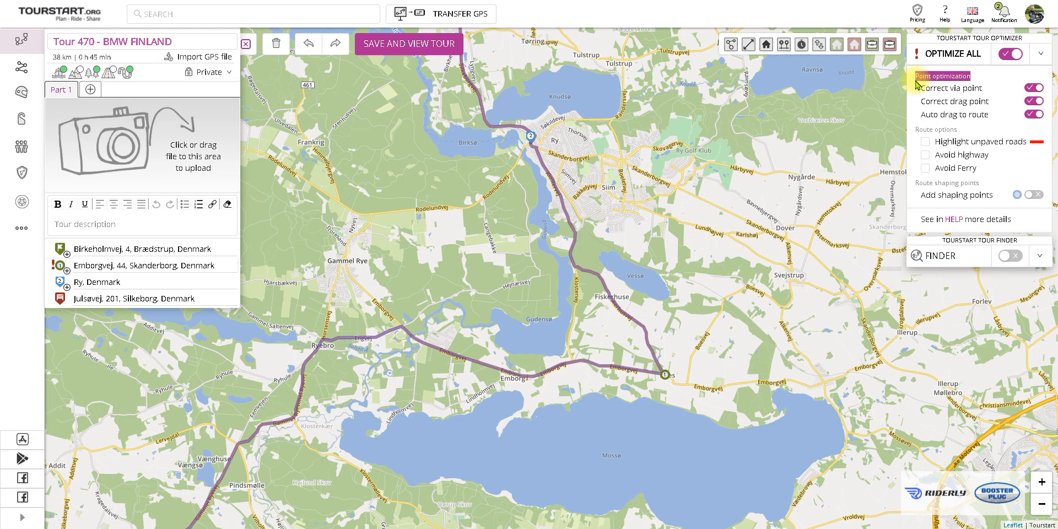
pyautogui.click(917, 134)
pyautogui.moveTo(916, 134); pyautogui.dragTo(968, 134)
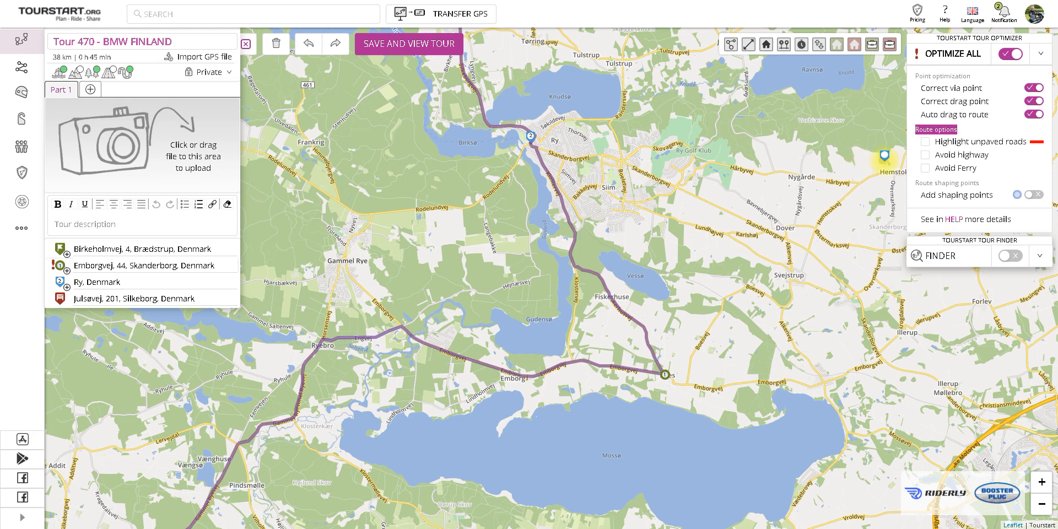
pyautogui.click(946, 131)
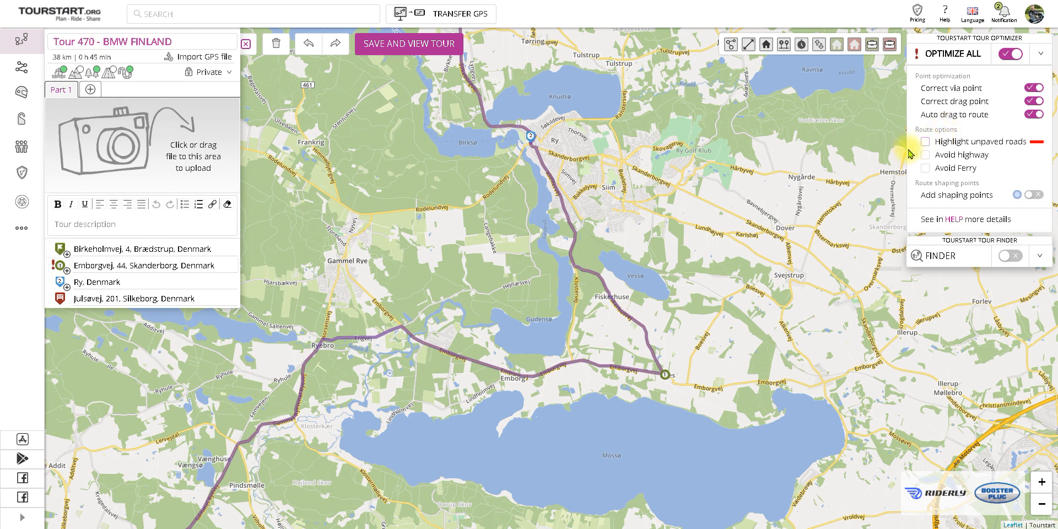
pyautogui.moveTo(793, 193); pyautogui.dragTo(878, 173)
pyautogui.click(925, 145)
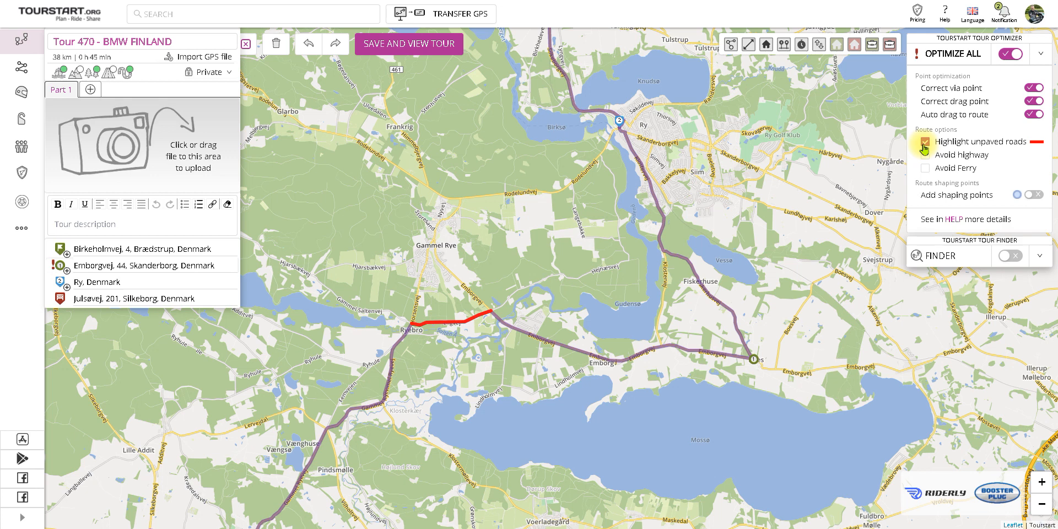
# Zoom to the red unpaved stretch near Ryebro and show that spot with 'Vis på Google Maps'
pyautogui.click(924, 144)
pyautogui.click(924, 144)
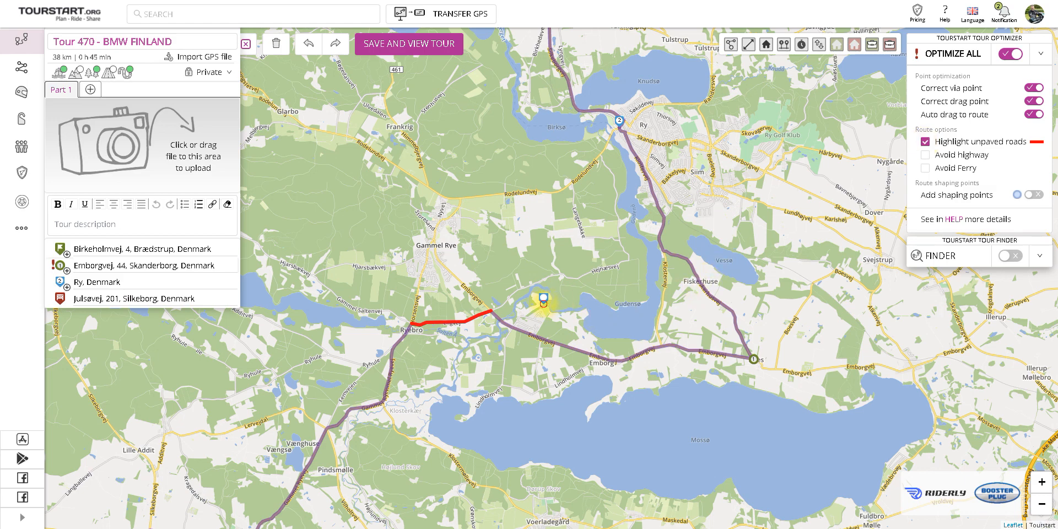
pyautogui.moveTo(545, 302); pyautogui.dragTo(623, 265)
pyautogui.scroll(1, 524, 300)
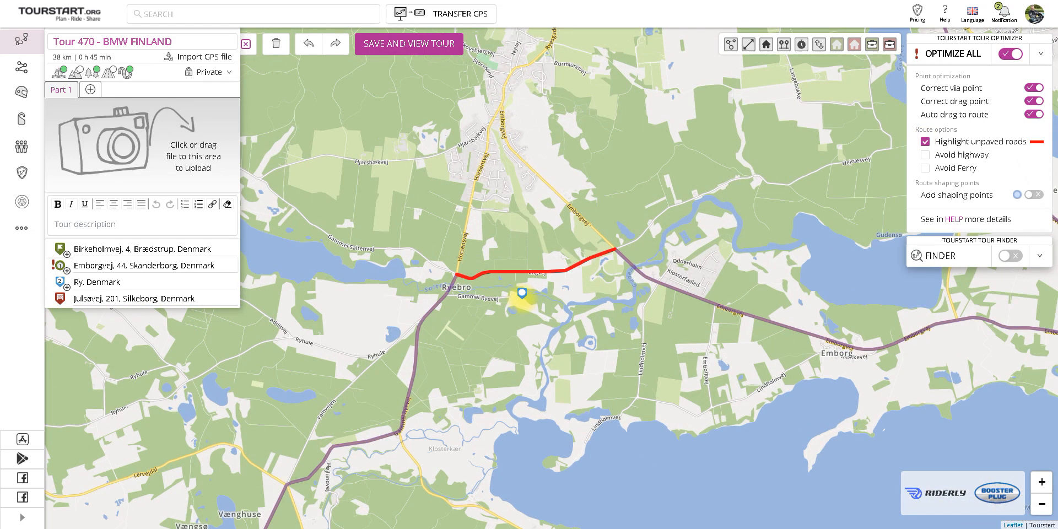
pyautogui.moveTo(521, 299); pyautogui.dragTo(463, 315)
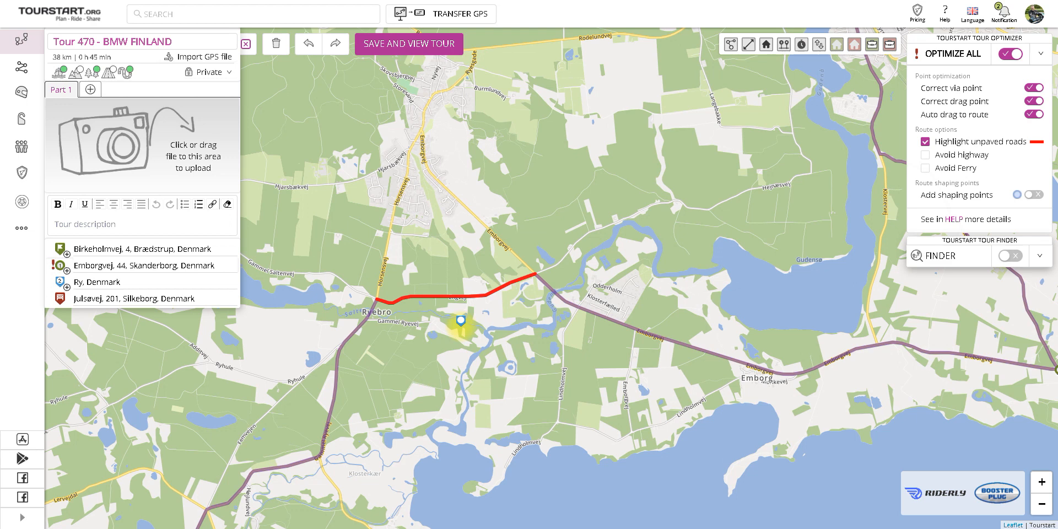
pyautogui.moveTo(460, 318); pyautogui.dragTo(452, 299)
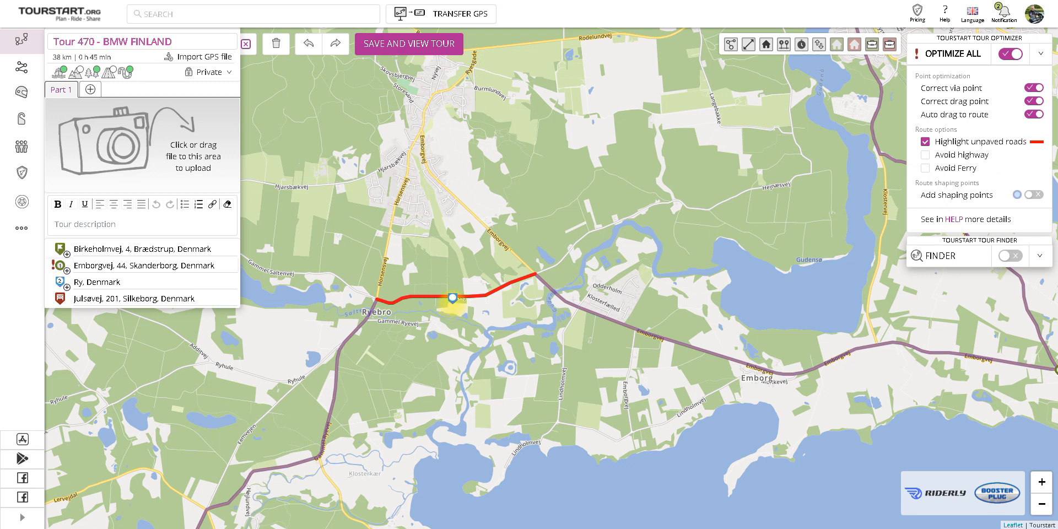
pyautogui.scroll(1, 451, 303)
pyautogui.scroll(1, 452, 301)
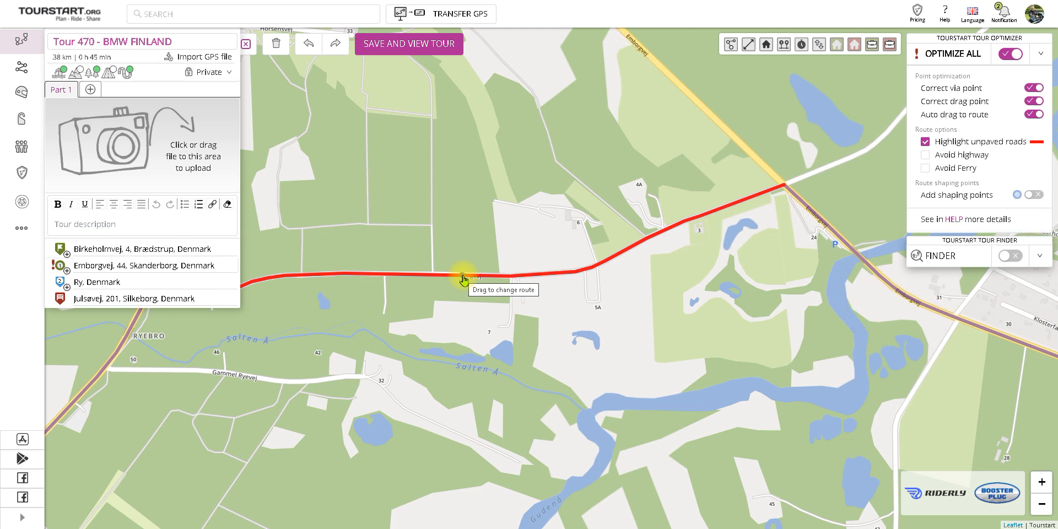
pyautogui.rightClick(463, 279)
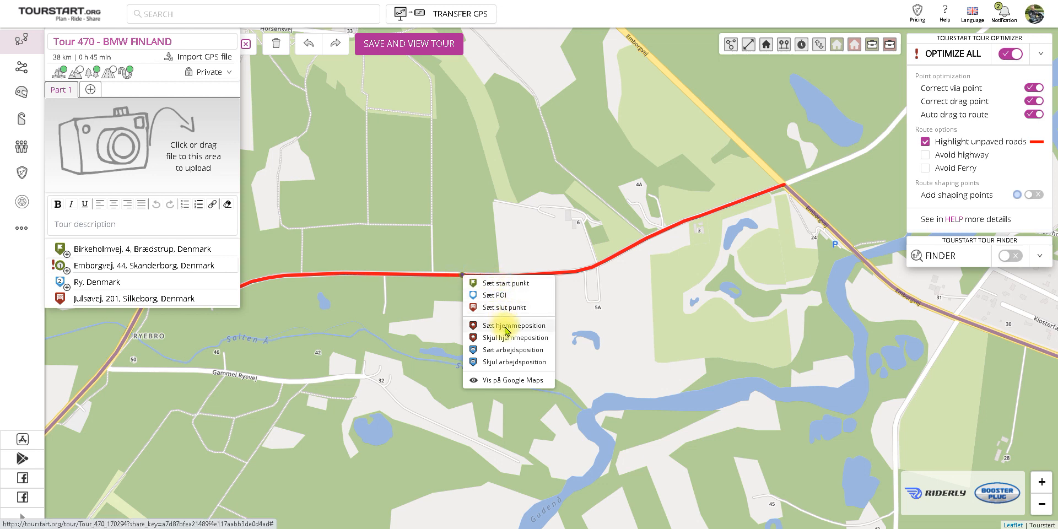
pyautogui.click(511, 385)
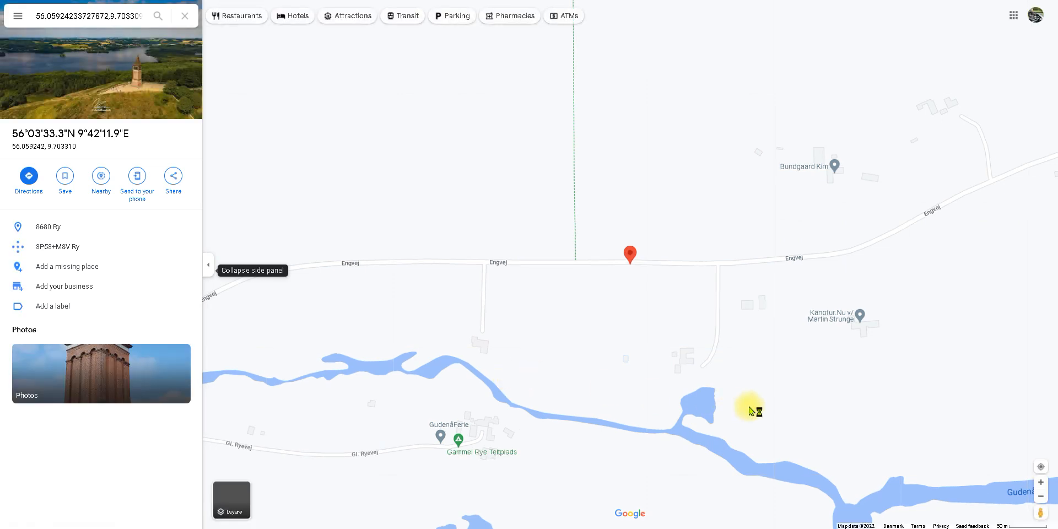
# View Engvej near Ry in Street View to confirm it is gravel, then close the tab
pyautogui.moveTo(1039, 511); pyautogui.dragTo(628, 237)
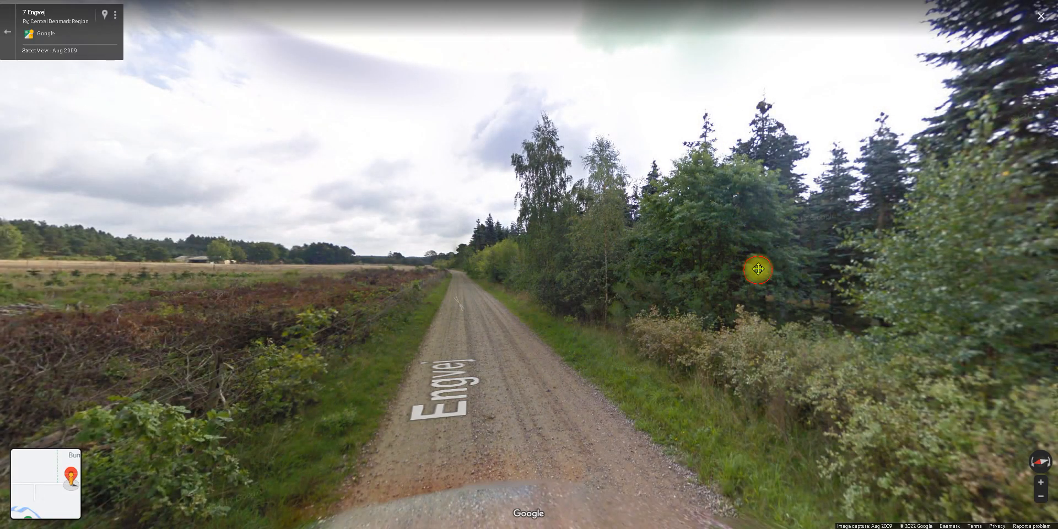
pyautogui.moveTo(757, 268); pyautogui.dragTo(449, 279)
pyautogui.moveTo(994, 268); pyautogui.dragTo(551, 198)
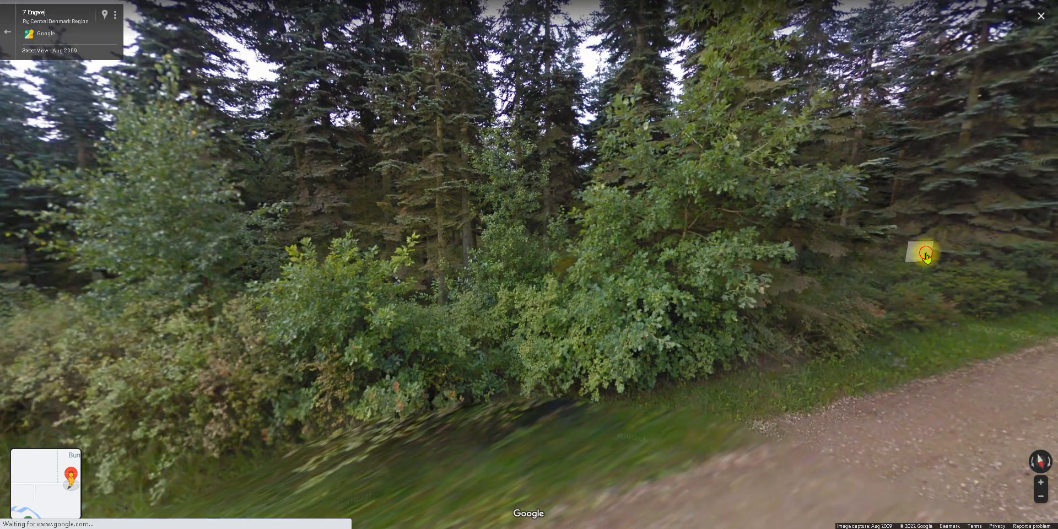
pyautogui.moveTo(925, 250); pyautogui.dragTo(640, 259)
pyautogui.moveTo(872, 235); pyautogui.dragTo(799, 241)
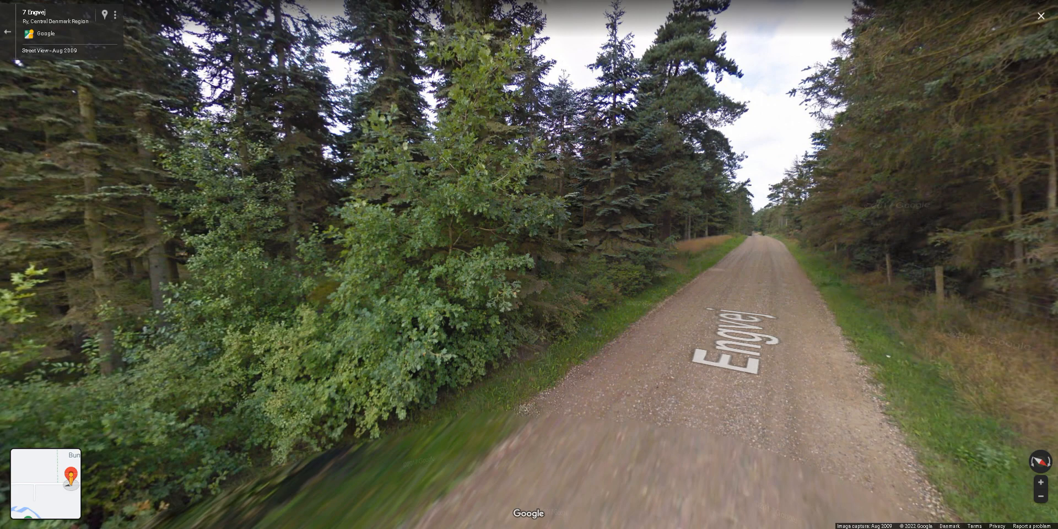
pyautogui.hotkey('ctrl', 'w')
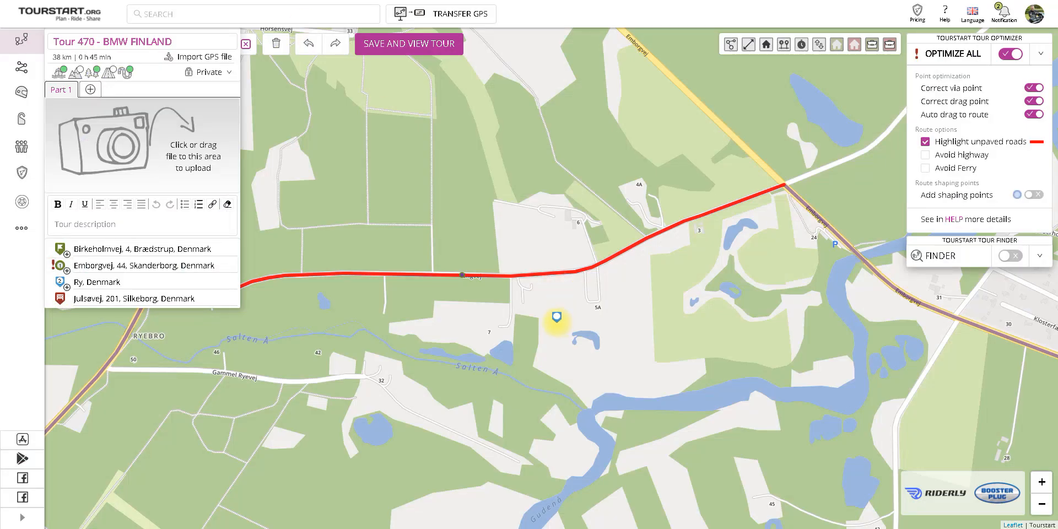
pyautogui.scroll(-1, 556, 320)
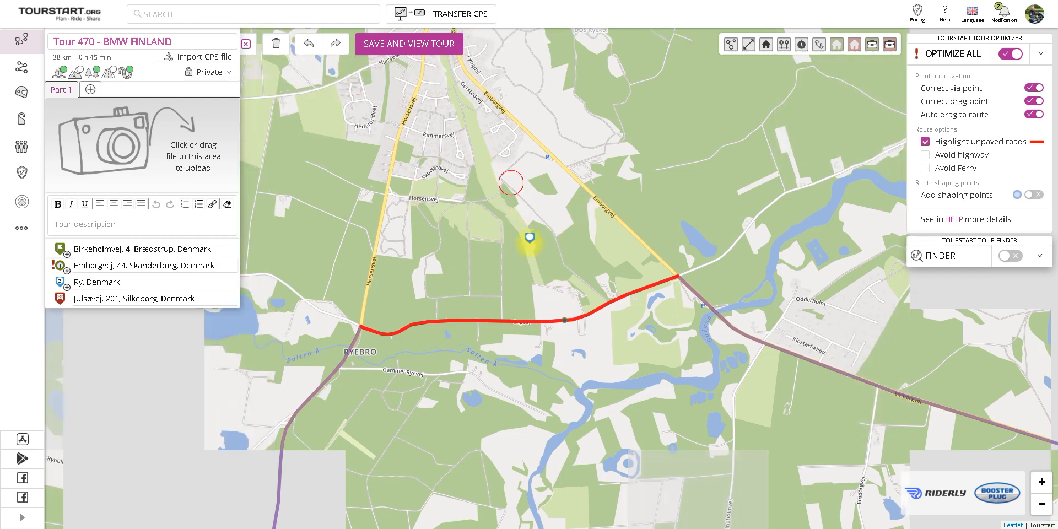
pyautogui.moveTo(529, 233); pyautogui.dragTo(553, 311)
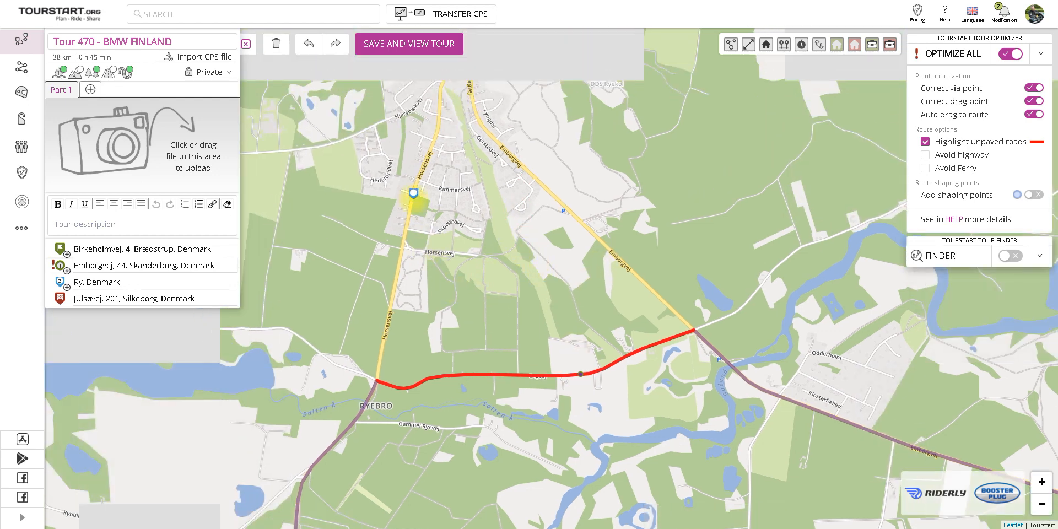
pyautogui.scroll(-1, 556, 310)
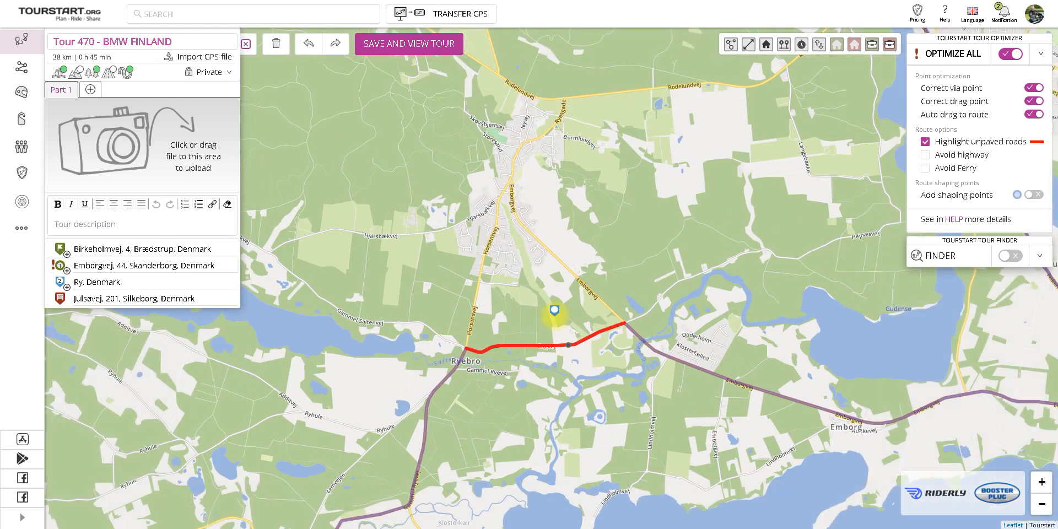
pyautogui.scroll(-1, 554, 310)
pyautogui.scroll(-1, 554, 310)
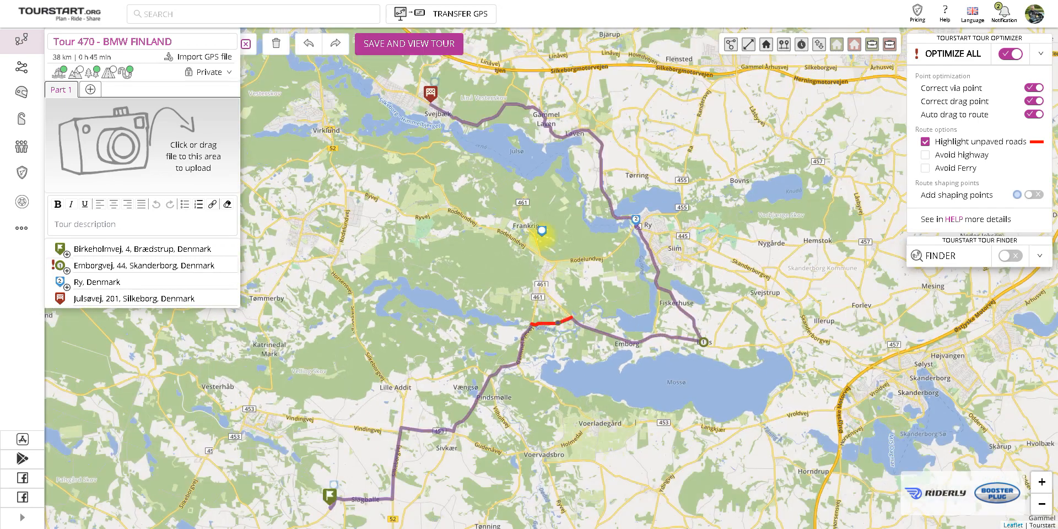
pyautogui.moveTo(529, 227); pyautogui.dragTo(548, 251)
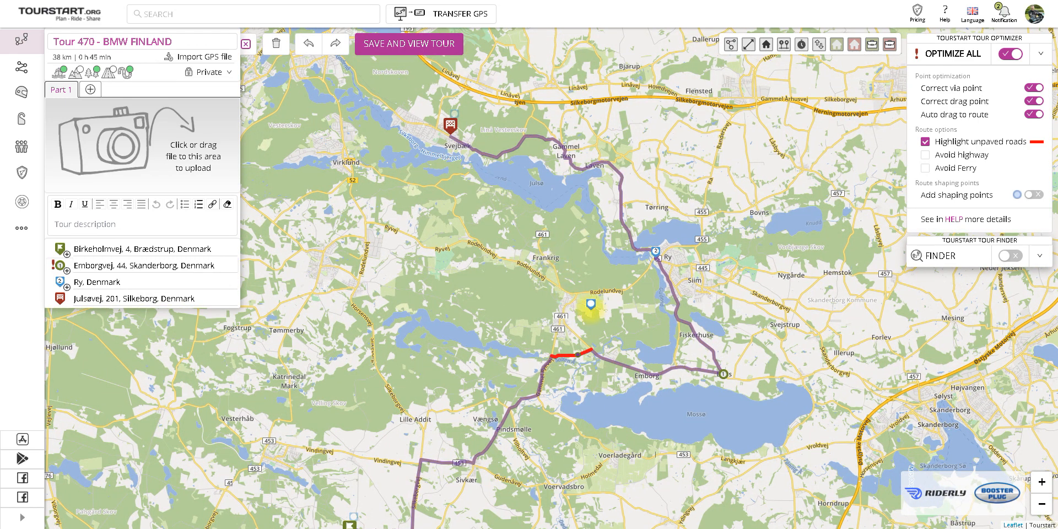
pyautogui.moveTo(591, 304); pyautogui.dragTo(575, 252)
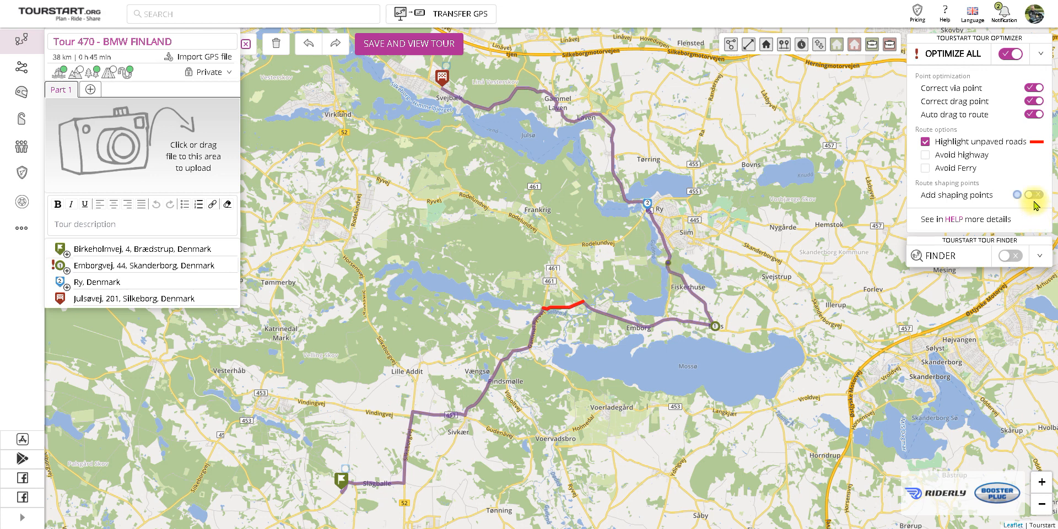
# Switch the 'Add shaping points' toggle back on in the Tour Optimizer panel
pyautogui.moveTo(915, 183); pyautogui.dragTo(979, 183)
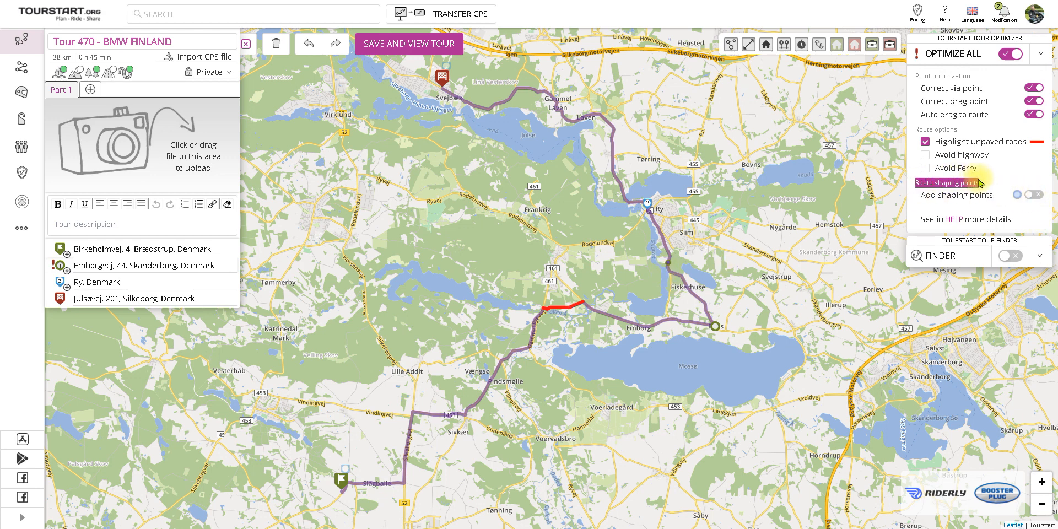
pyautogui.click(1031, 196)
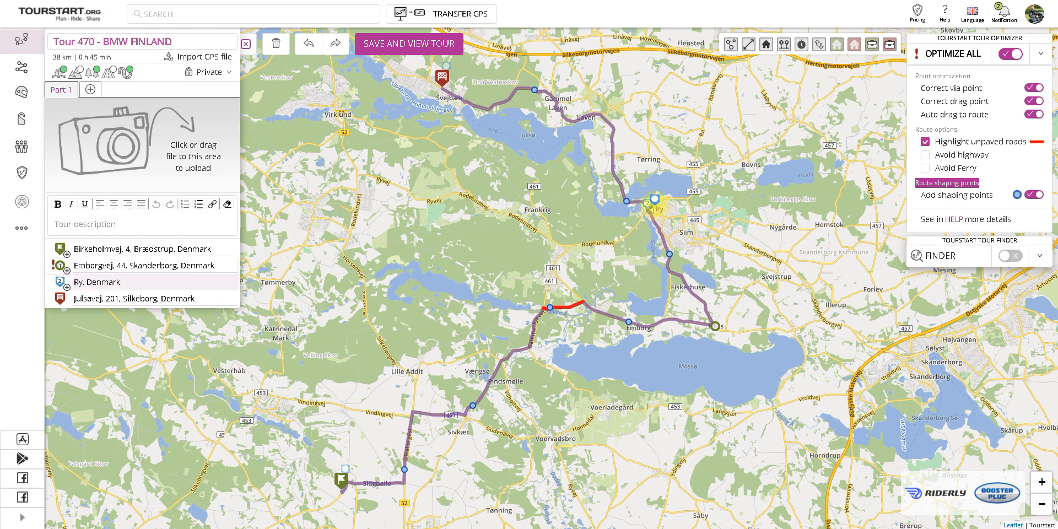
# Name the Ry via point 'Tourstart Via Point' and close its details panel
pyautogui.click(649, 206)
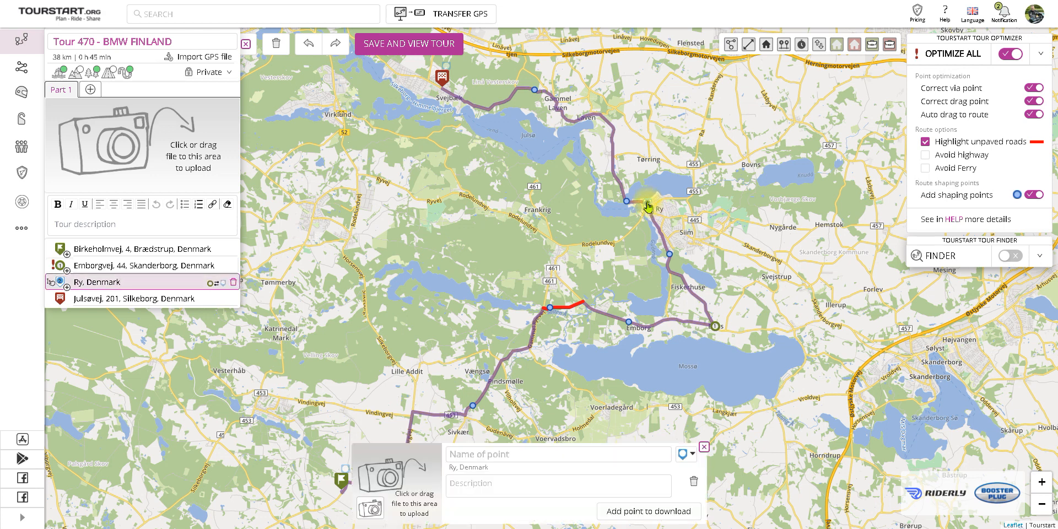
pyautogui.click(530, 453)
pyautogui.write('Toursta')
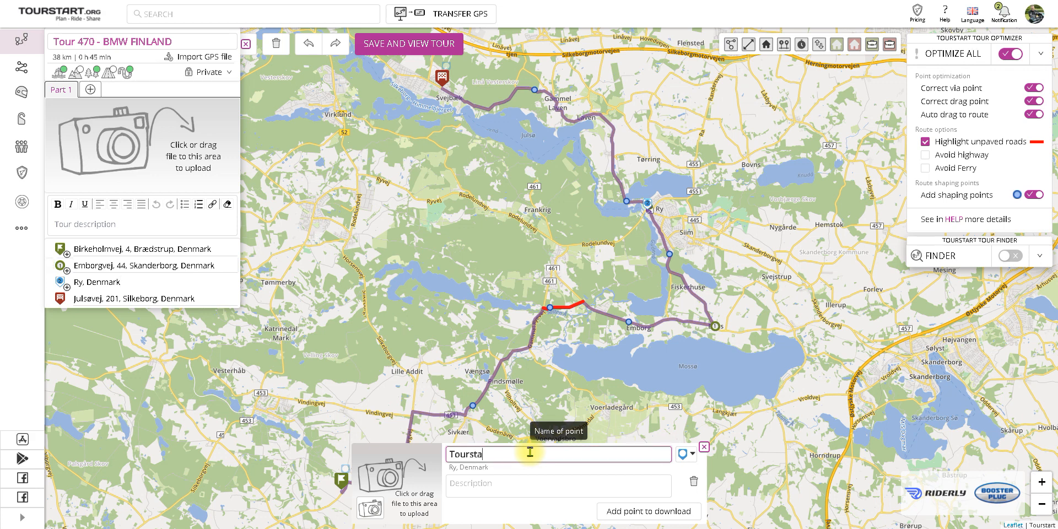
pyautogui.write('rt Via Point')
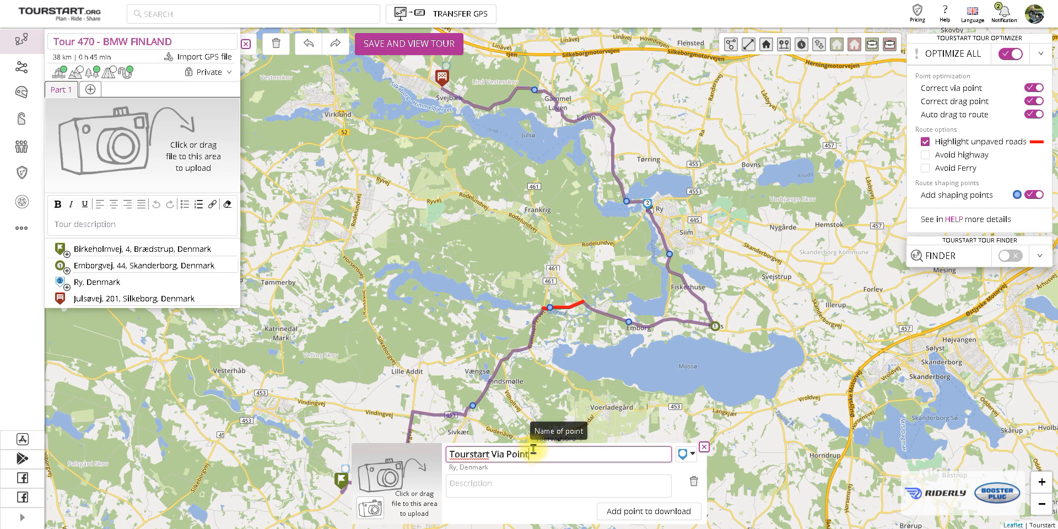
pyautogui.click(687, 468)
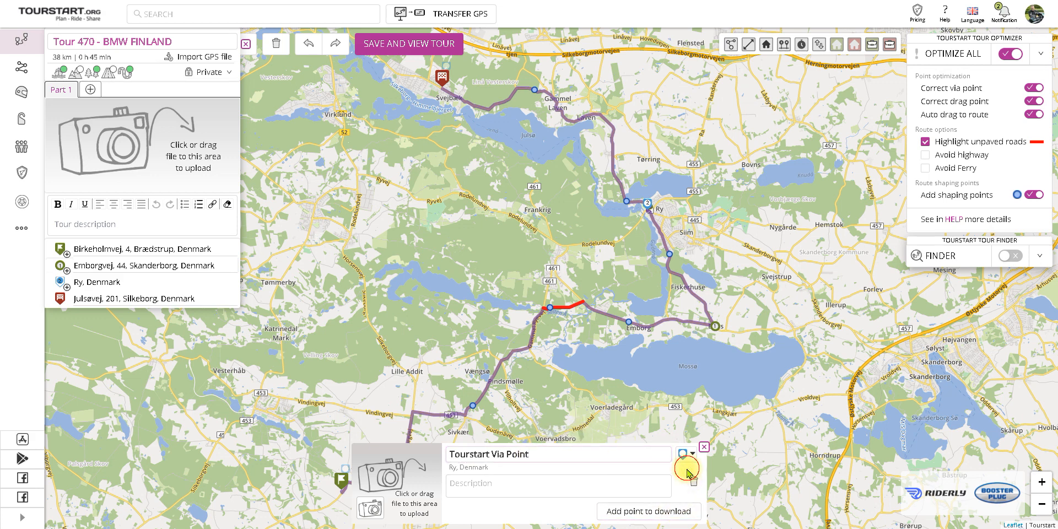
pyautogui.click(705, 448)
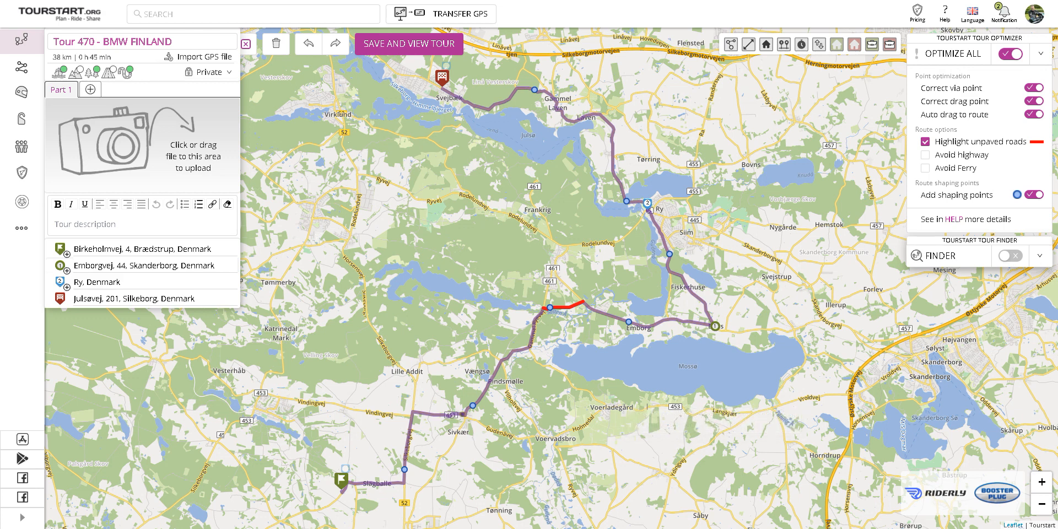
pyautogui.moveTo(0, 102); pyautogui.dragTo(496, 23)
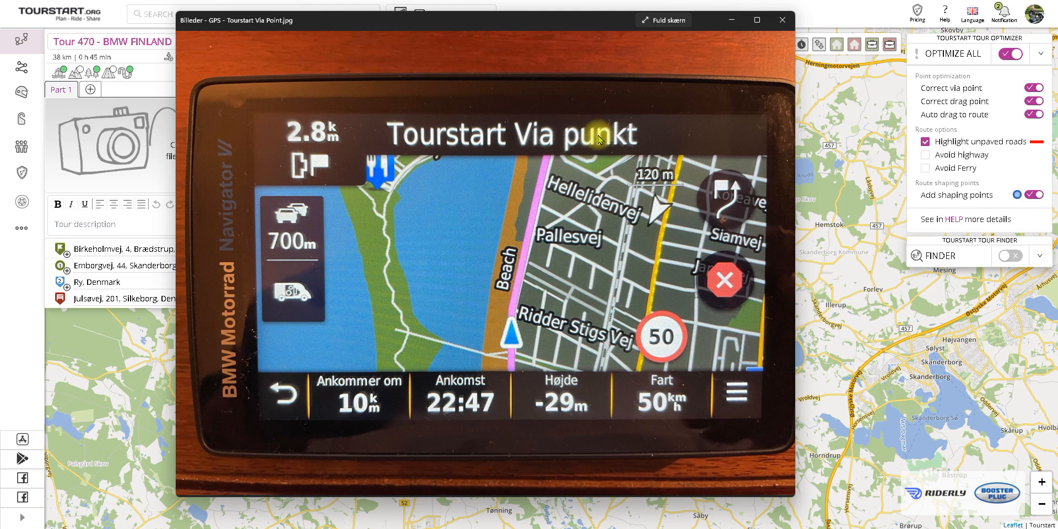
pyautogui.moveTo(548, 23); pyautogui.dragTo(0, 66)
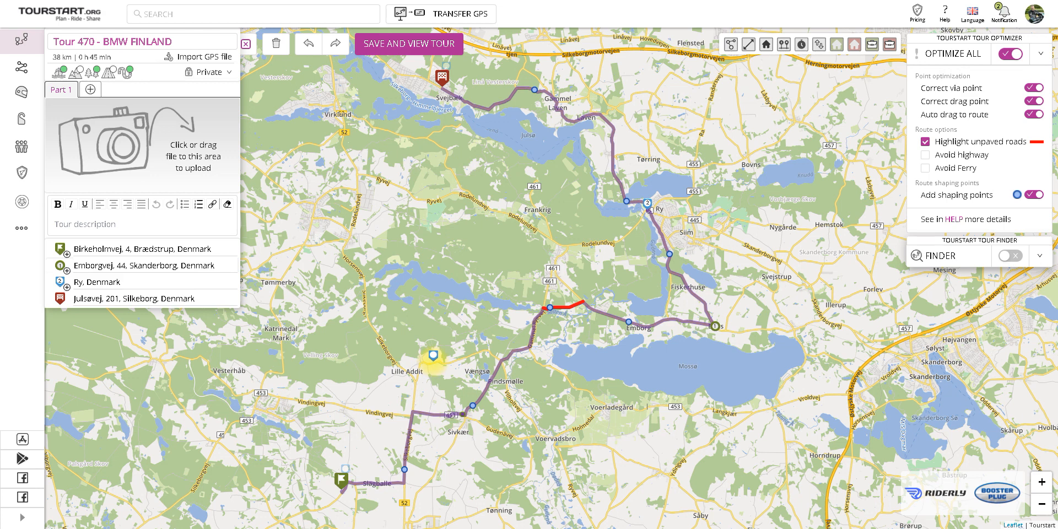
# Save and view Tour 470 - BMW FINLAND, then return to edit mode
pyautogui.click(420, 53)
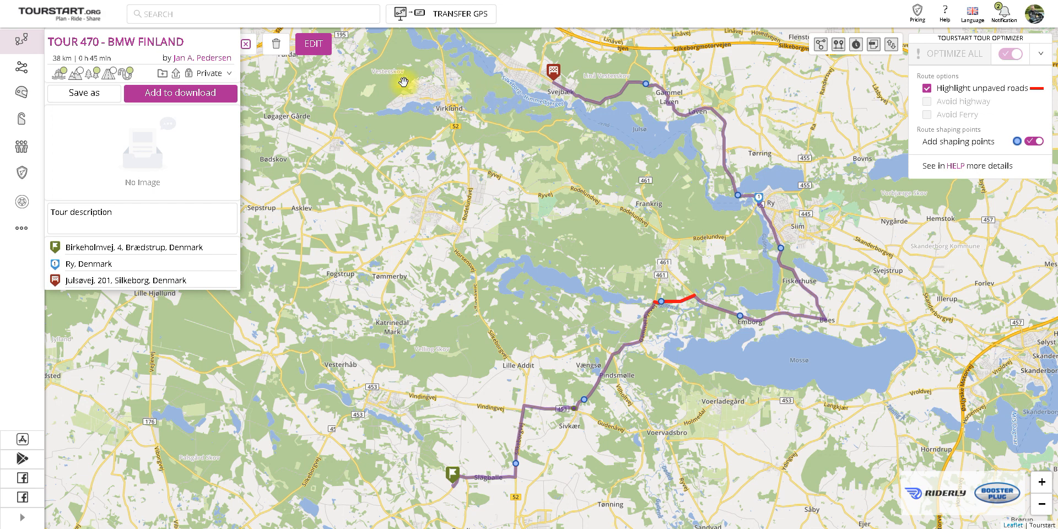
pyautogui.click(314, 44)
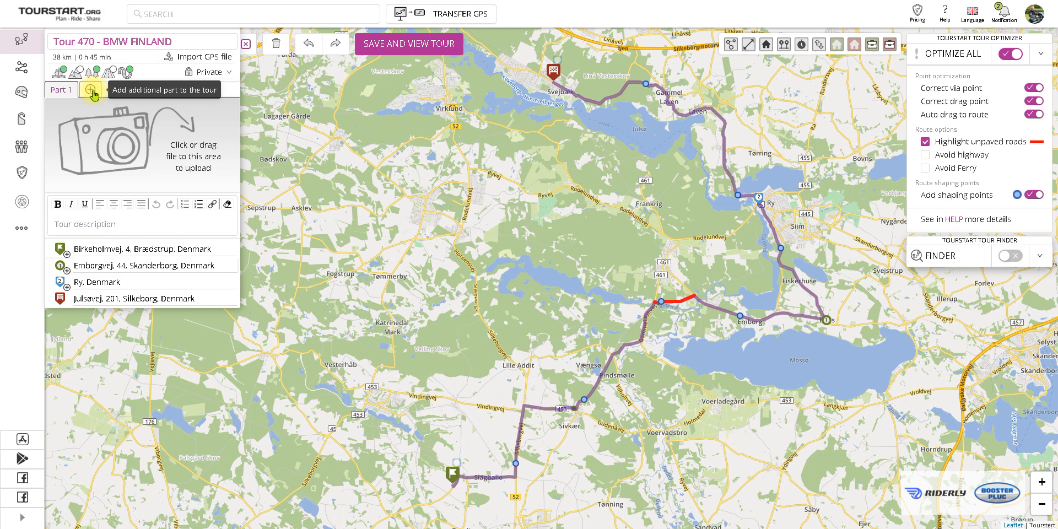
# Add Part 2 and place a via point at Skjellegrøft beside Hinge Sø
pyautogui.click(91, 89)
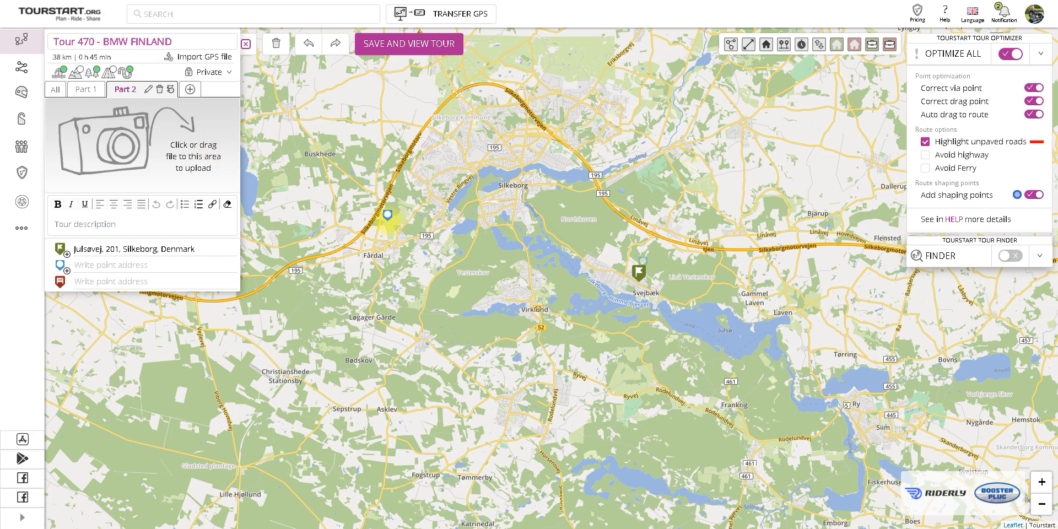
pyautogui.moveTo(501, 180)
pyautogui.mouseDown()
pyautogui.moveTo(499, 287)
pyautogui.moveTo(514, 344)
pyautogui.mouseUp()
pyautogui.moveTo(457, 149); pyautogui.dragTo(497, 246)
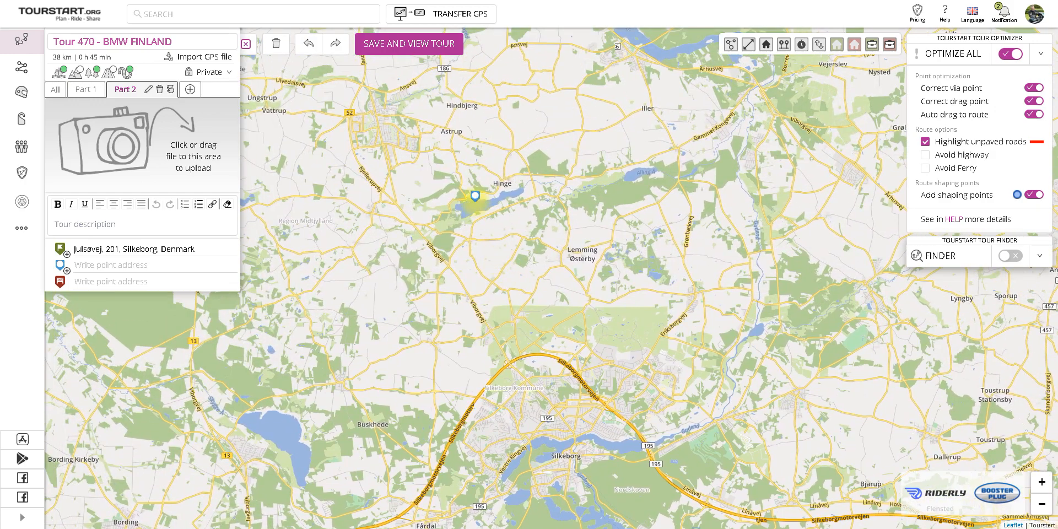
pyautogui.scroll(1, 479, 190)
pyautogui.scroll(1, 480, 195)
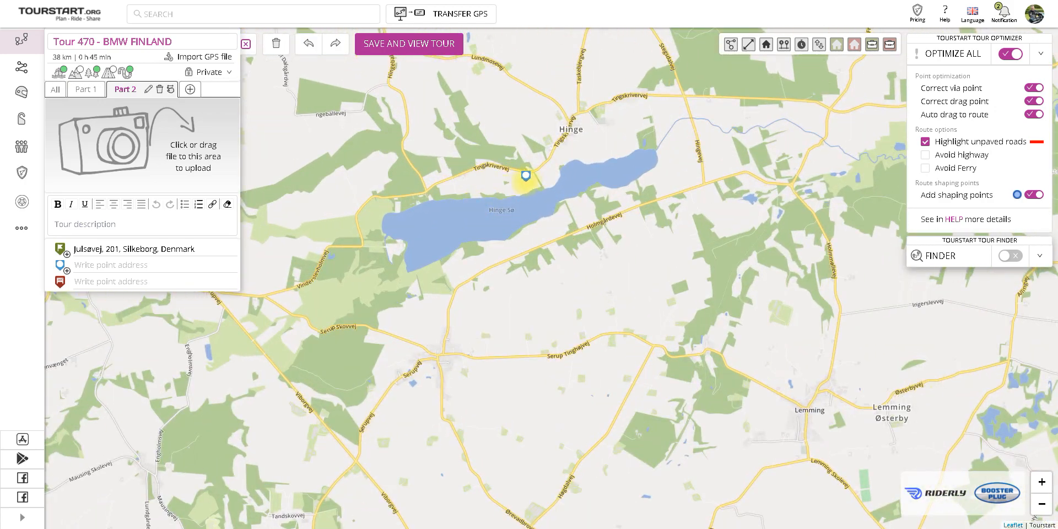
pyautogui.click(527, 165)
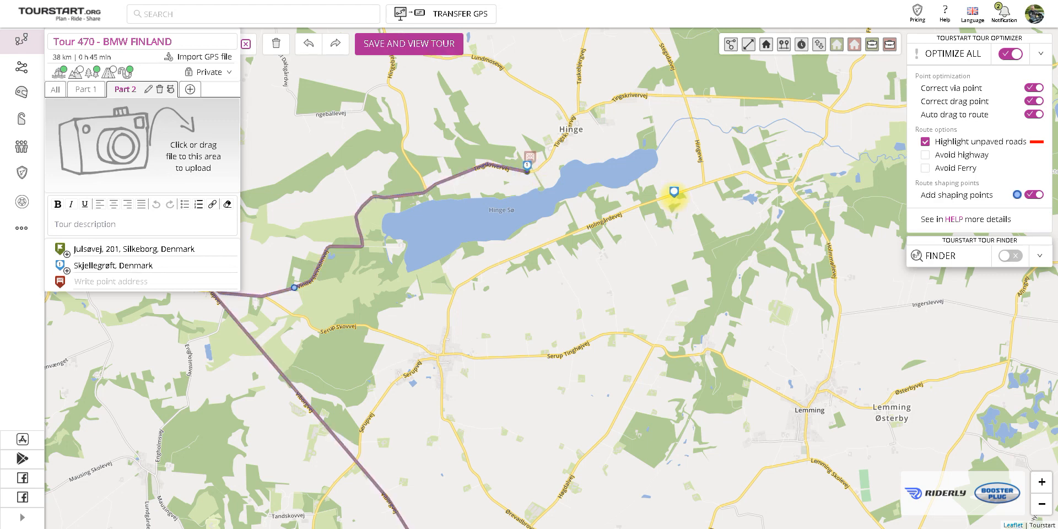
# Pan the map north-east to bring Tange Sø into view
pyautogui.scroll(-1, 673, 193)
pyautogui.moveTo(685, 147); pyautogui.dragTo(577, 273)
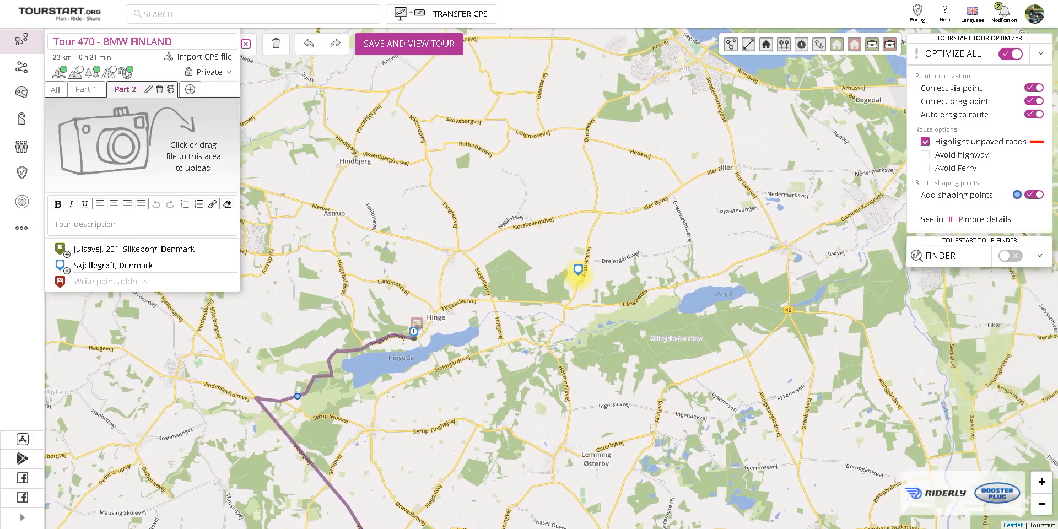
pyautogui.scroll(-1, 667, 166)
pyautogui.moveTo(685, 130); pyautogui.dragTo(571, 264)
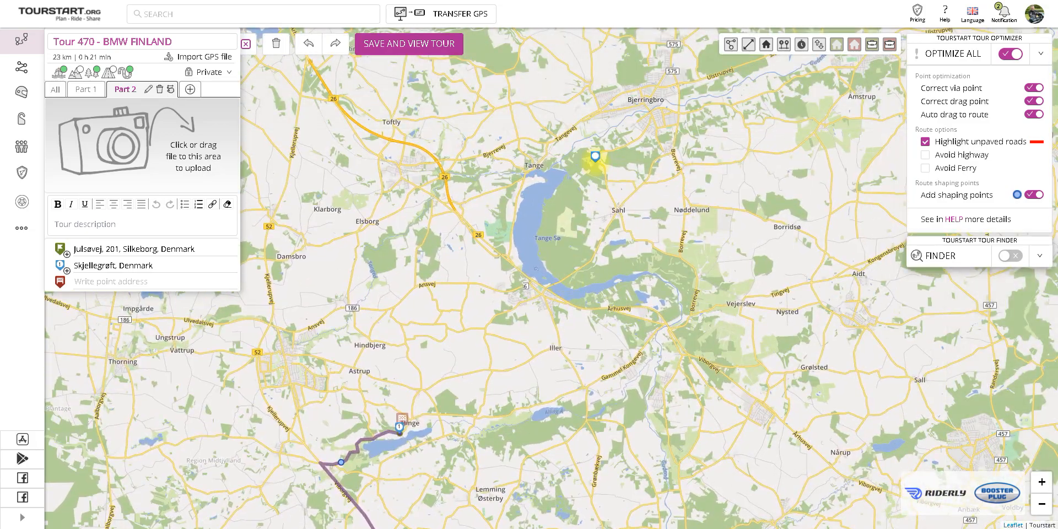
pyautogui.scroll(1, 595, 159)
pyautogui.scroll(1, 549, 190)
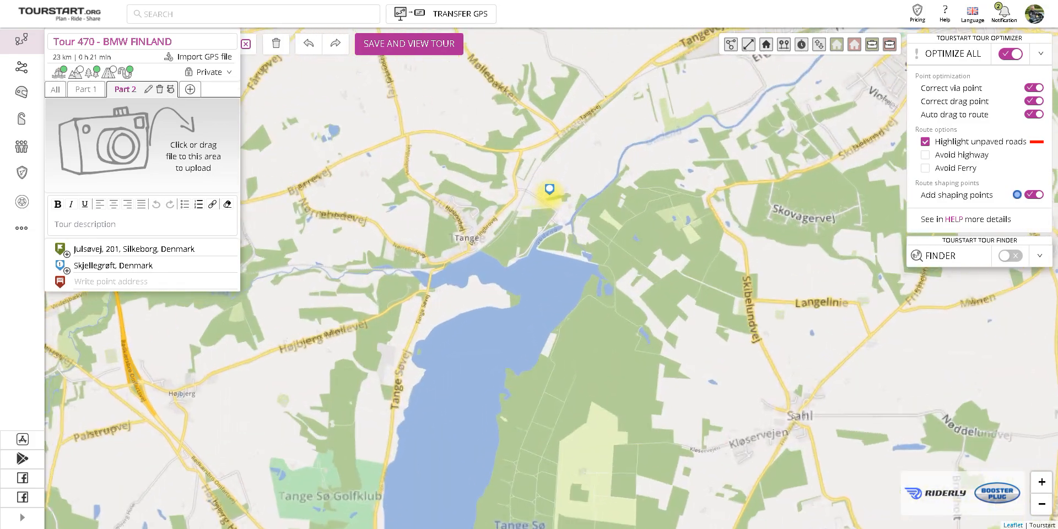
# Make a Tange point Part 2's end point and reroute it via Rishøjgård (40 km, ~41 min)
pyautogui.click(538, 194)
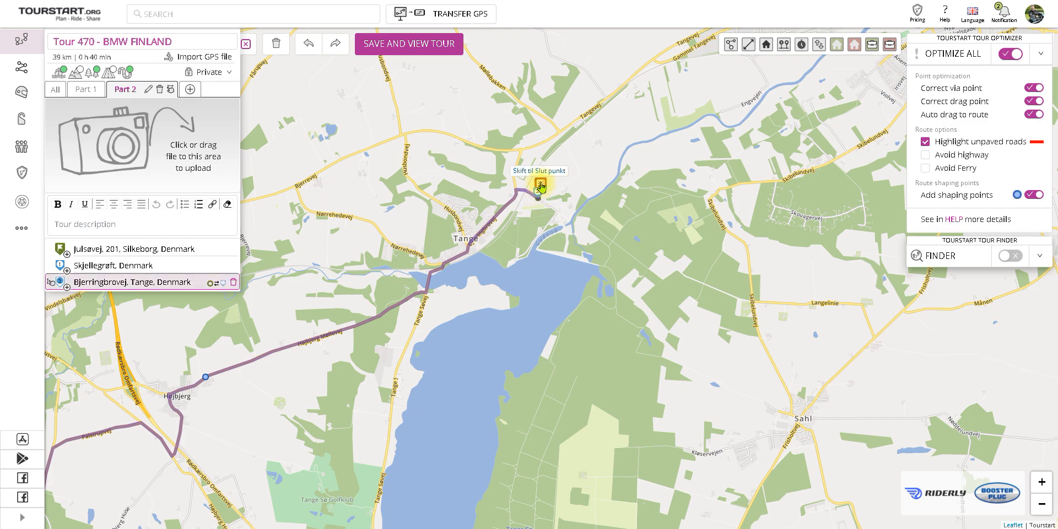
pyautogui.click(541, 186)
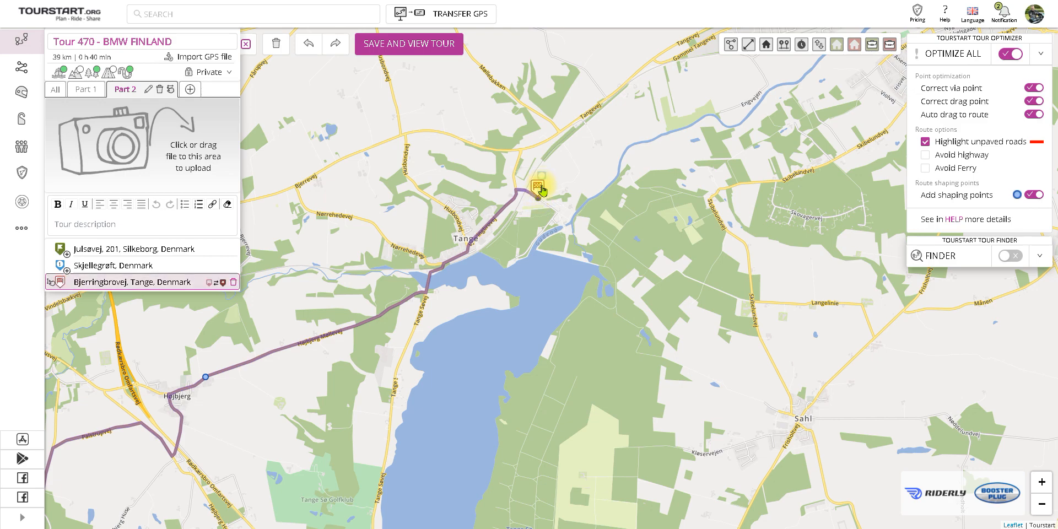
pyautogui.scroll(-3, 540, 189)
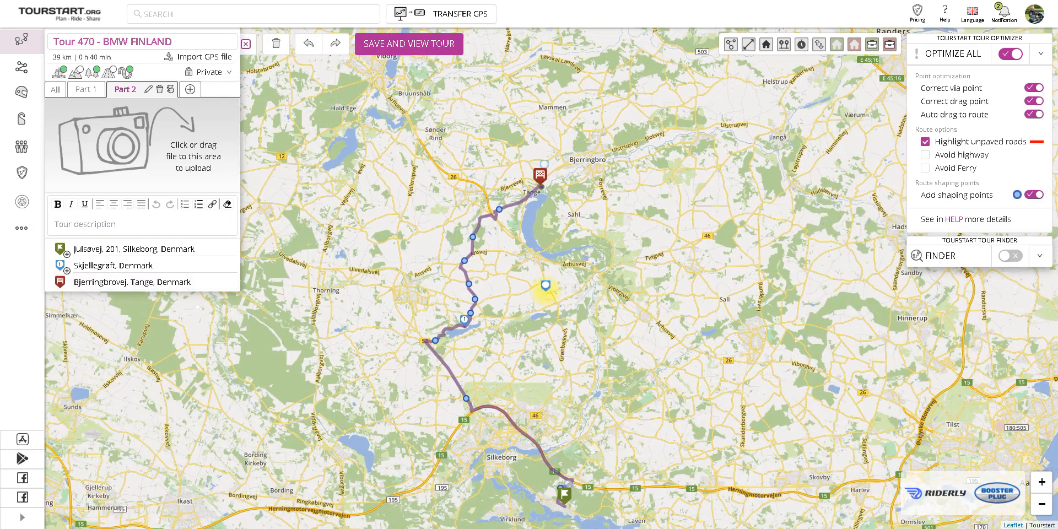
pyautogui.moveTo(545, 286); pyautogui.dragTo(534, 220)
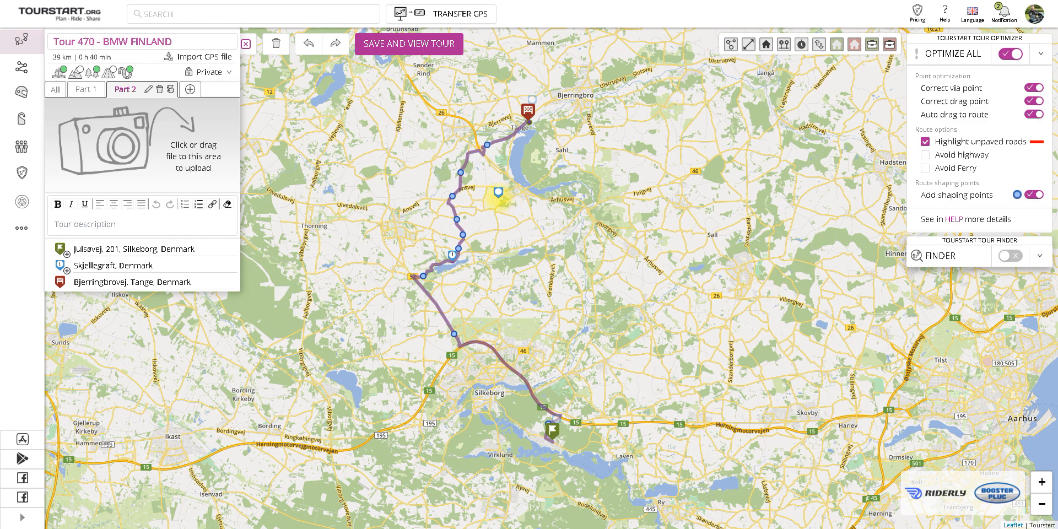
pyautogui.moveTo(485, 186); pyautogui.dragTo(482, 196)
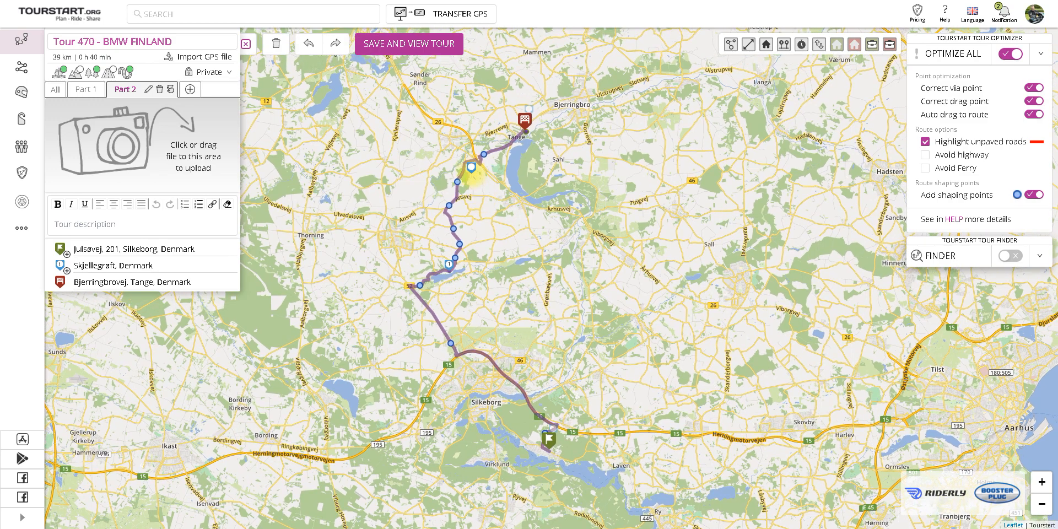
pyautogui.moveTo(474, 164); pyautogui.dragTo(506, 172)
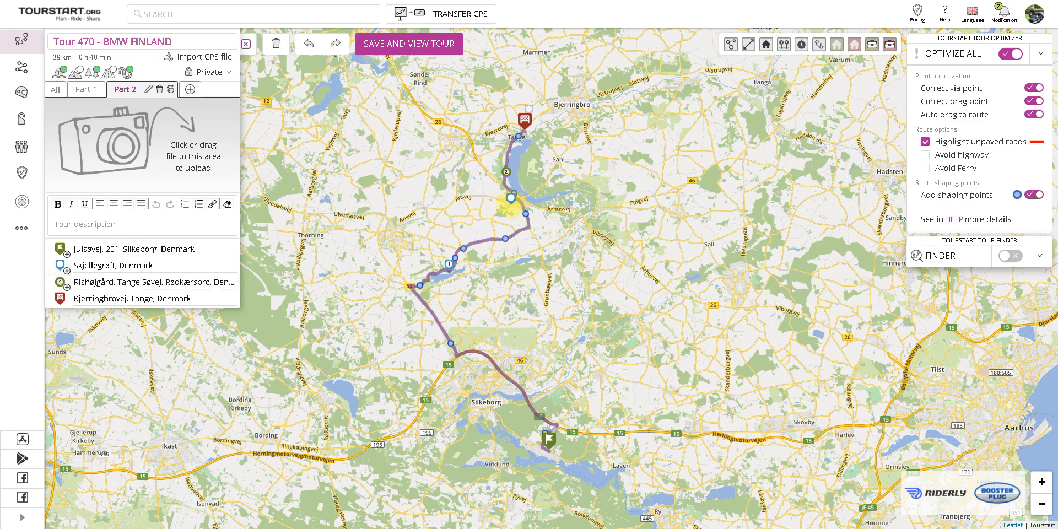
pyautogui.moveTo(509, 199)
pyautogui.mouseDown()
pyautogui.moveTo(506, 242)
pyautogui.moveTo(456, 265)
pyautogui.mouseUp()
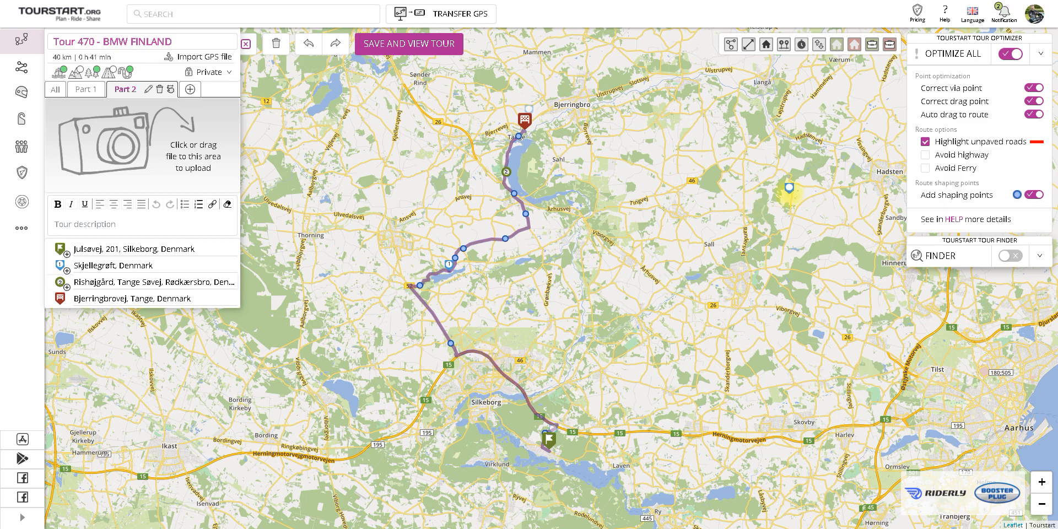
# Enable Avoid highway in the Tour Optimizer and turn Add shaping points back on
pyautogui.moveTo(937, 38); pyautogui.dragTo(1024, 38)
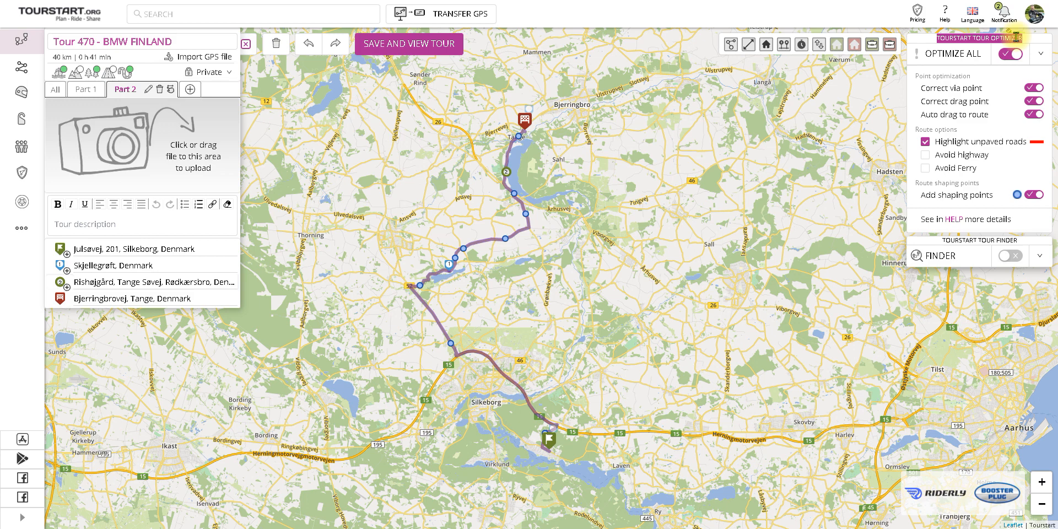
pyautogui.click(927, 157)
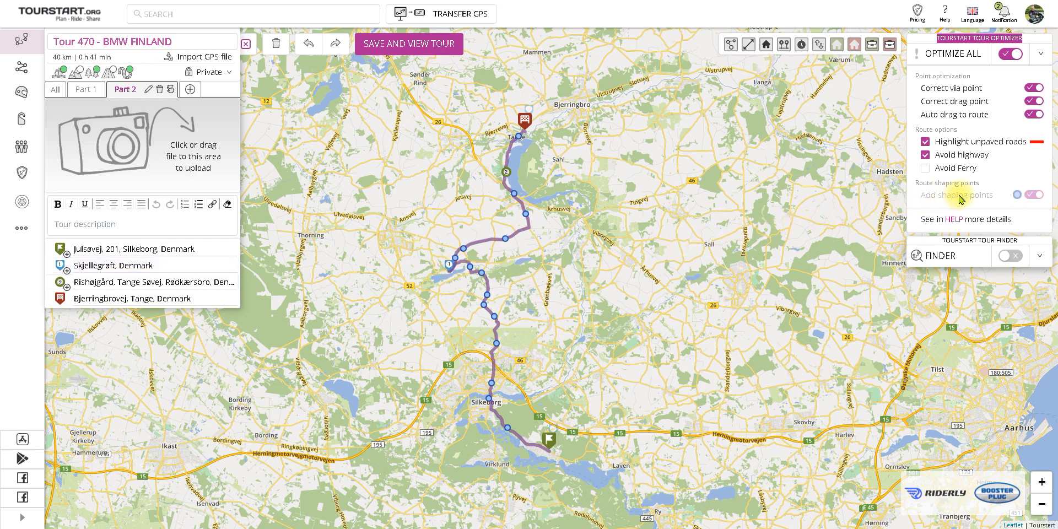
pyautogui.click(1027, 194)
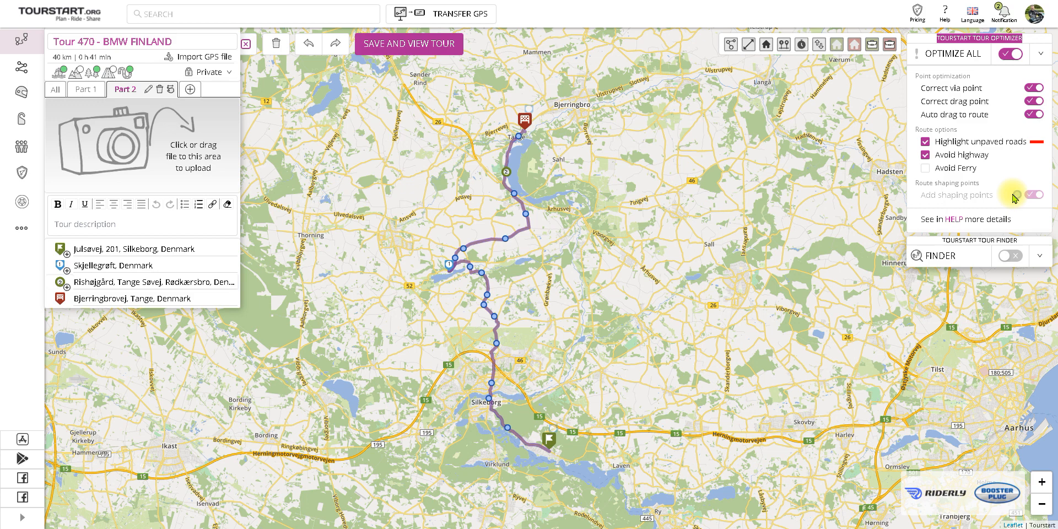
pyautogui.click(591, 325)
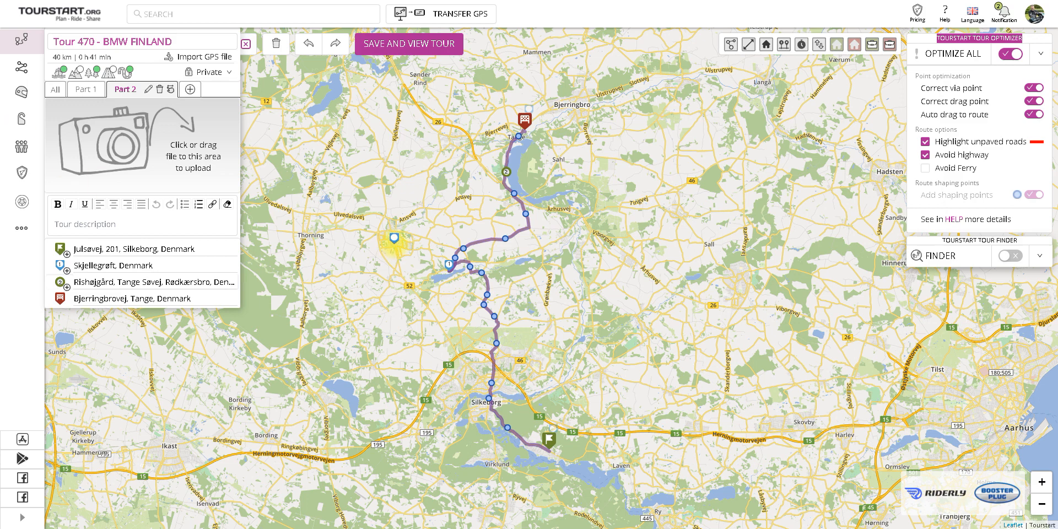
# Drag Part 2's route near Lemming west onto Viborgvej via Serup Skovvej, making it 41 km
pyautogui.scroll(1, 455, 300)
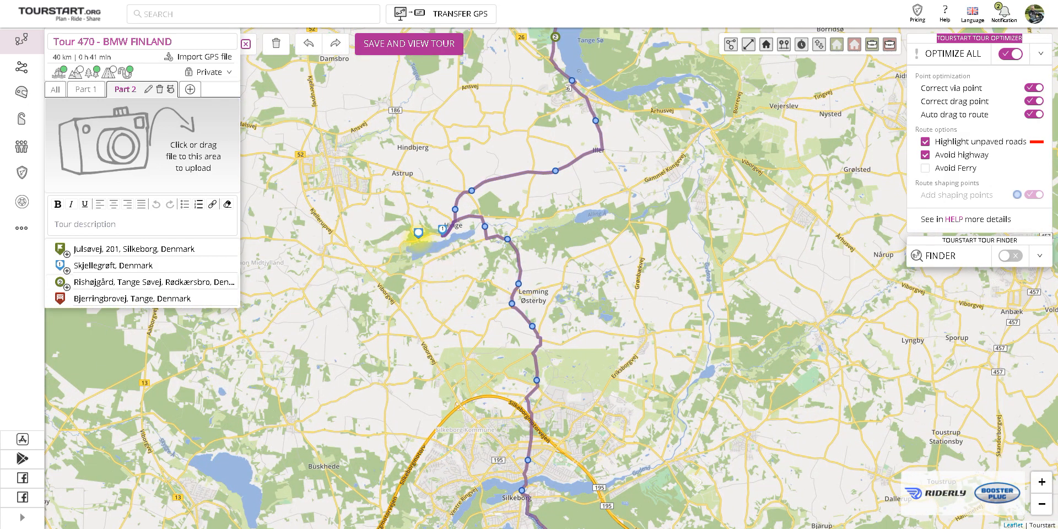
pyautogui.click(520, 265)
pyautogui.moveTo(521, 265); pyautogui.dragTo(406, 265)
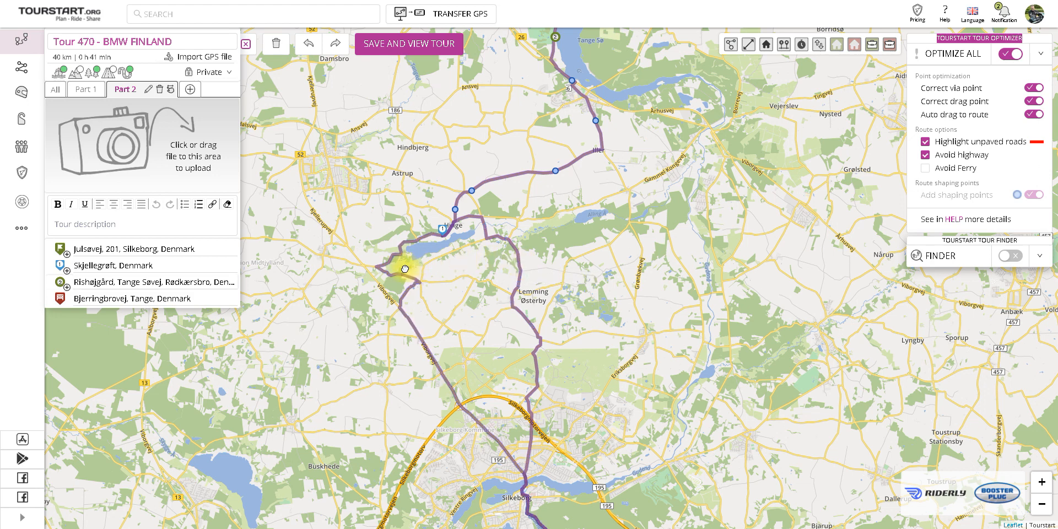
pyautogui.moveTo(404, 272); pyautogui.dragTo(415, 290)
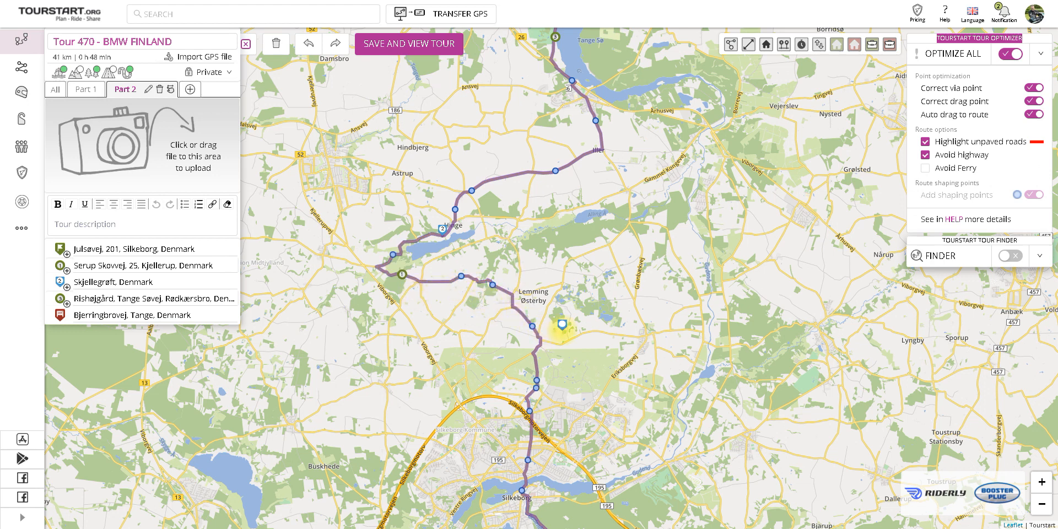
pyautogui.scroll(-2, 562, 324)
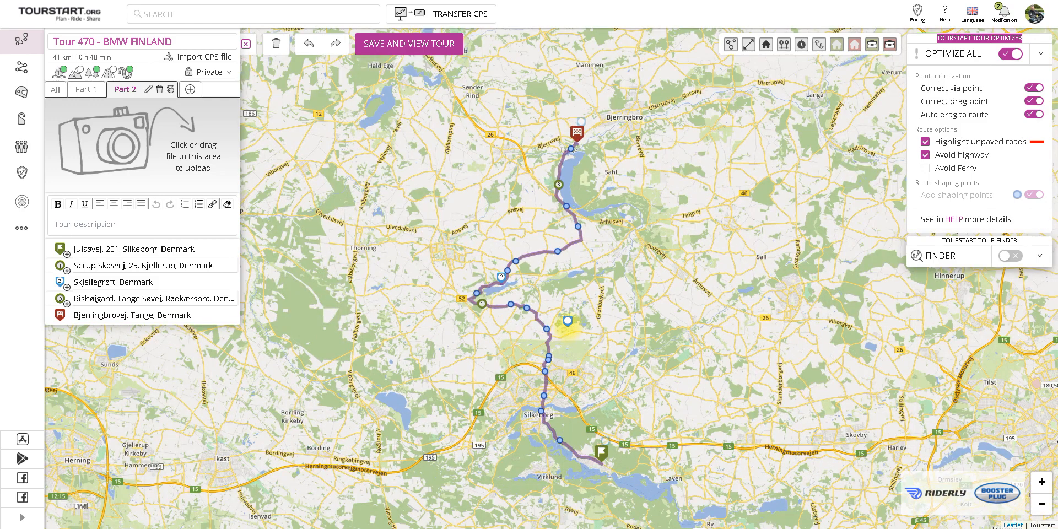
pyautogui.moveTo(595, 350); pyautogui.dragTo(567, 307)
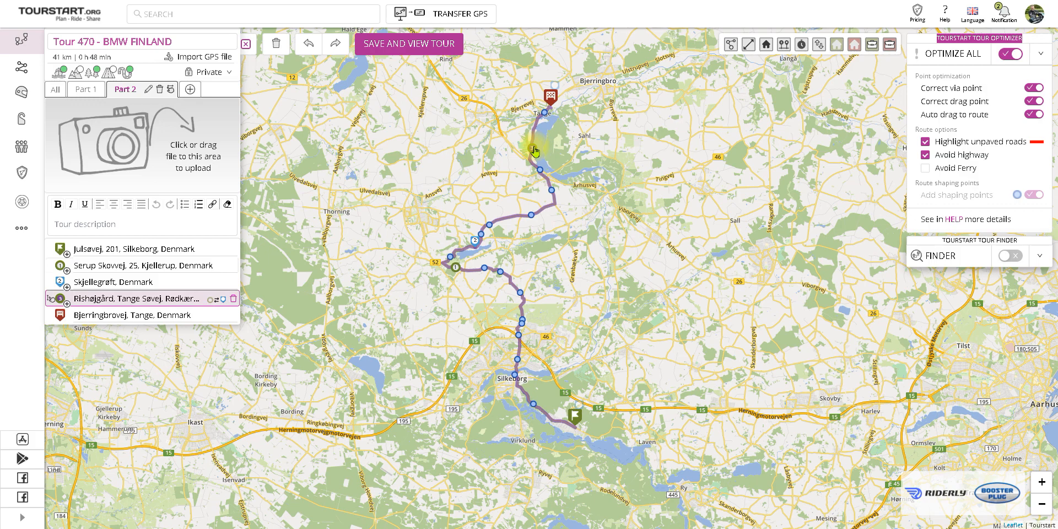
pyautogui.scroll(3, 533, 150)
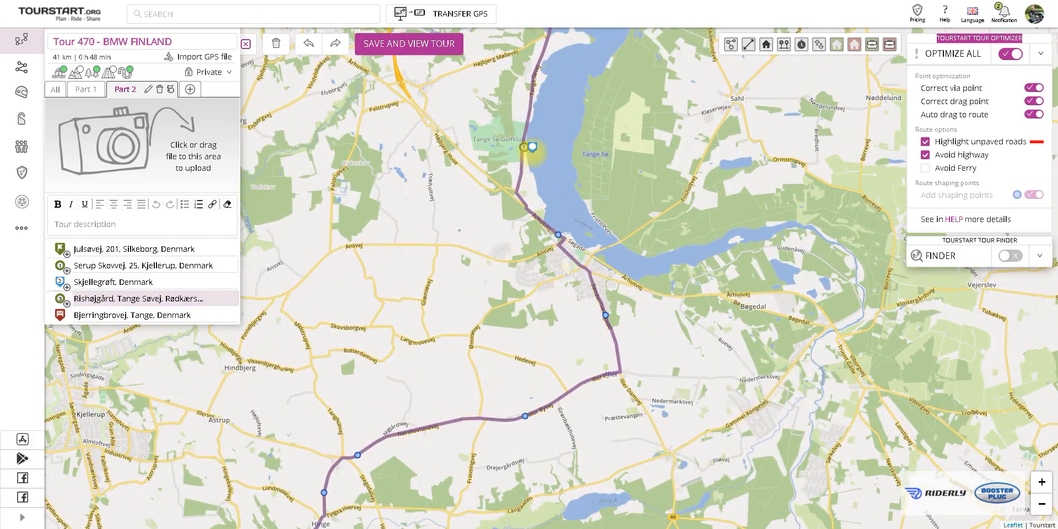
pyautogui.scroll(1, 533, 150)
pyautogui.scroll(1, 531, 152)
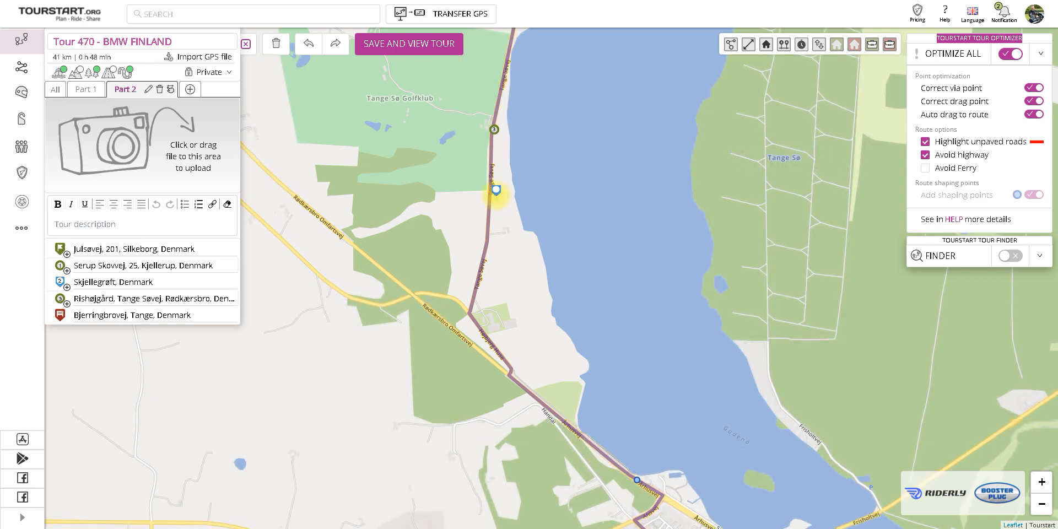
pyautogui.scroll(-4, 496, 193)
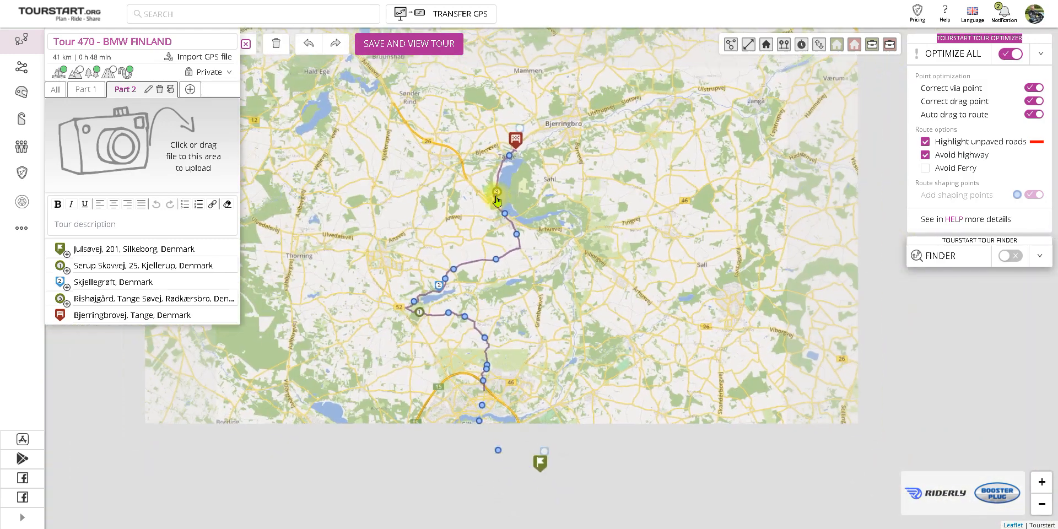
pyautogui.scroll(-1, 497, 200)
pyautogui.moveTo(577, 323)
pyautogui.mouseDown()
pyautogui.moveTo(548, 278)
pyautogui.moveTo(568, 307)
pyautogui.mouseUp()
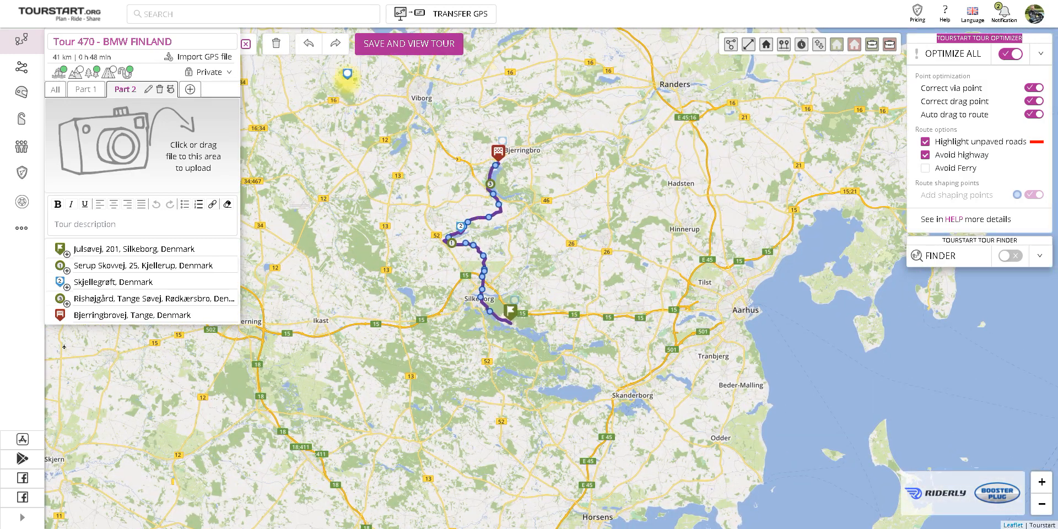
# Save Tour 470 - BMW FINLAND and show both parts together, totalling 79 km
pyautogui.click(400, 47)
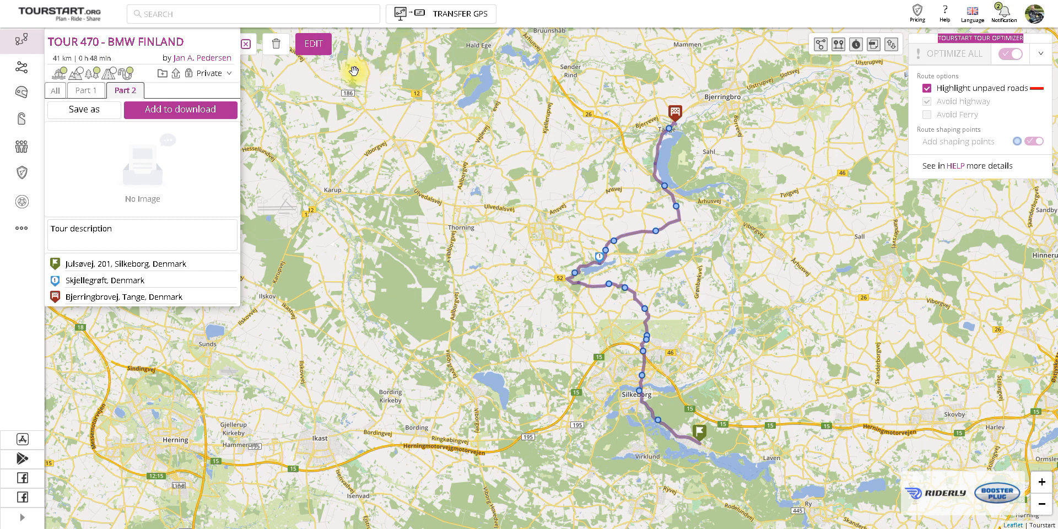
pyautogui.click(56, 95)
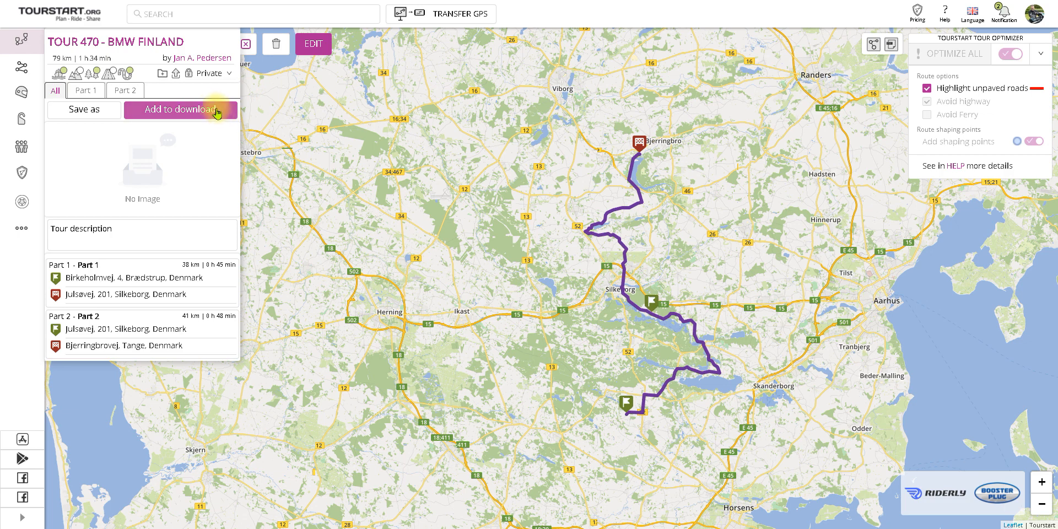
# Queue the whole Tour 470 for download and start transferring Parts 1 and 2 to the GPS
pyautogui.click(168, 117)
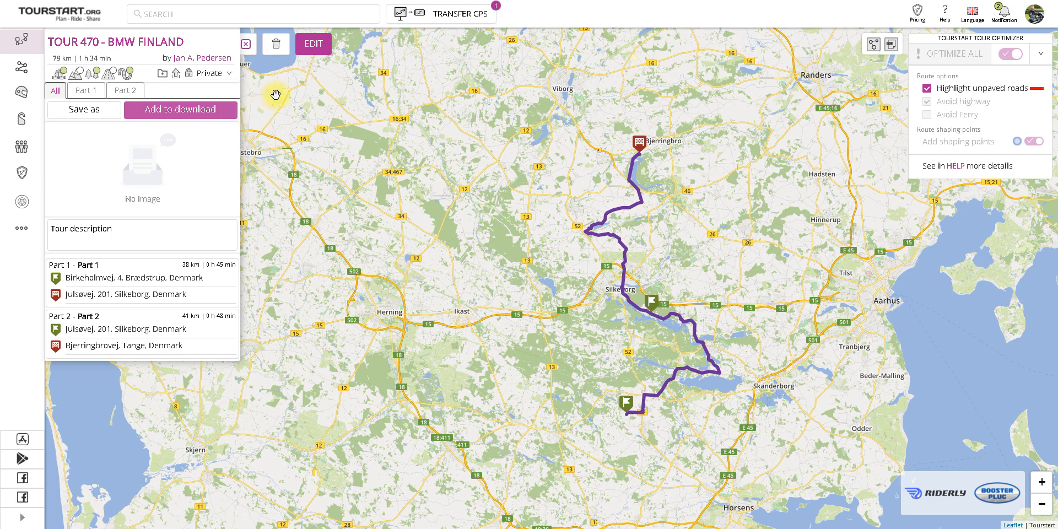
pyautogui.click(475, 20)
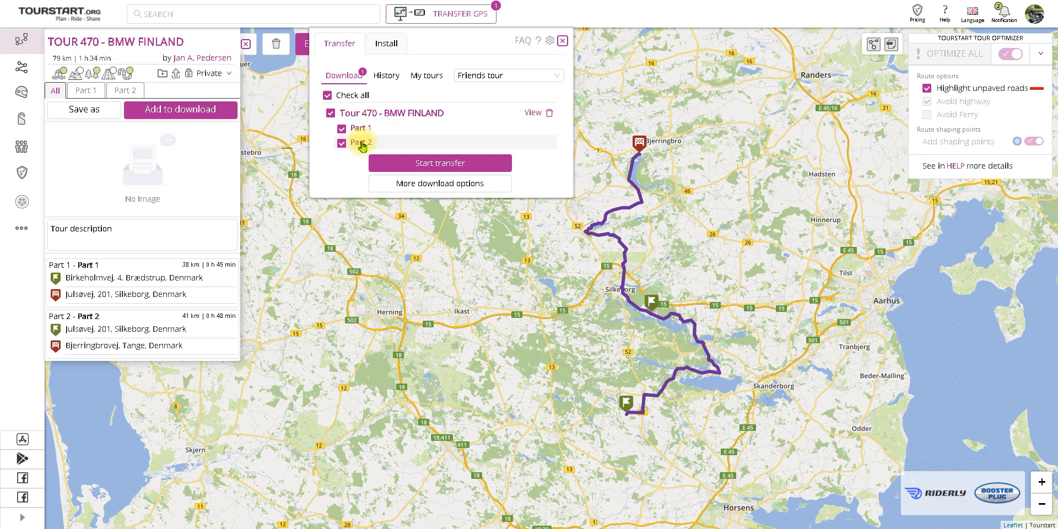
pyautogui.click(426, 164)
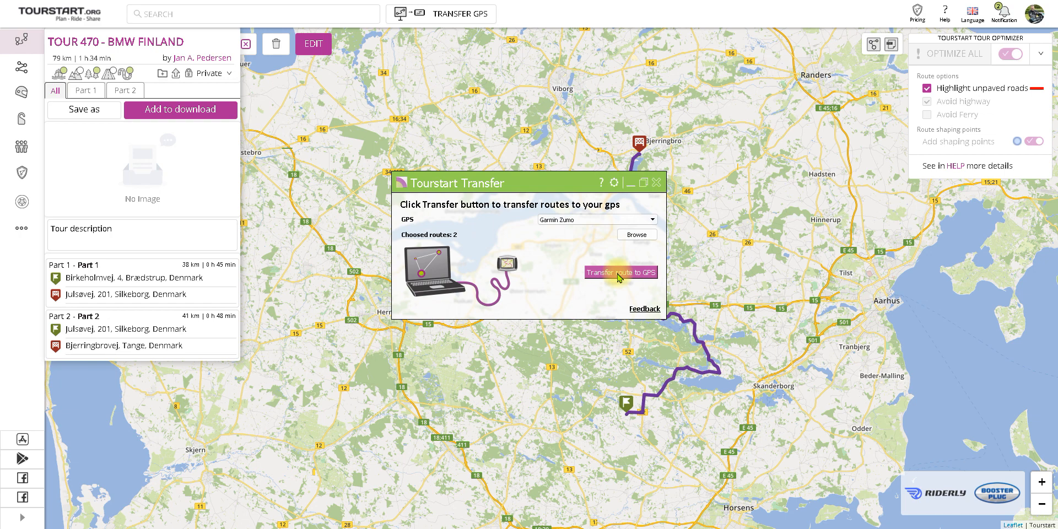
# Send both Tour 470 routes to the Garmin Zumo, then close Tourstart Transfer
pyautogui.click(634, 275)
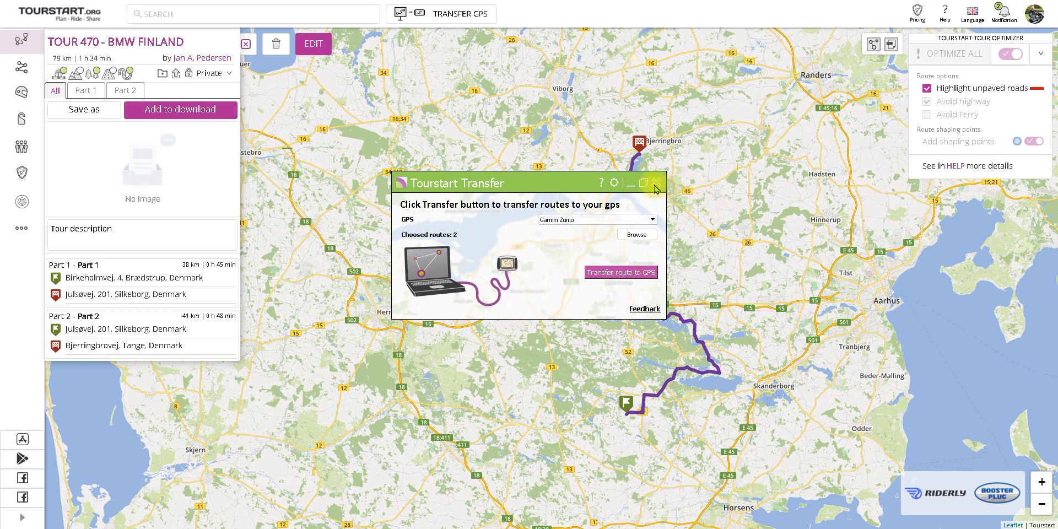
pyautogui.click(656, 184)
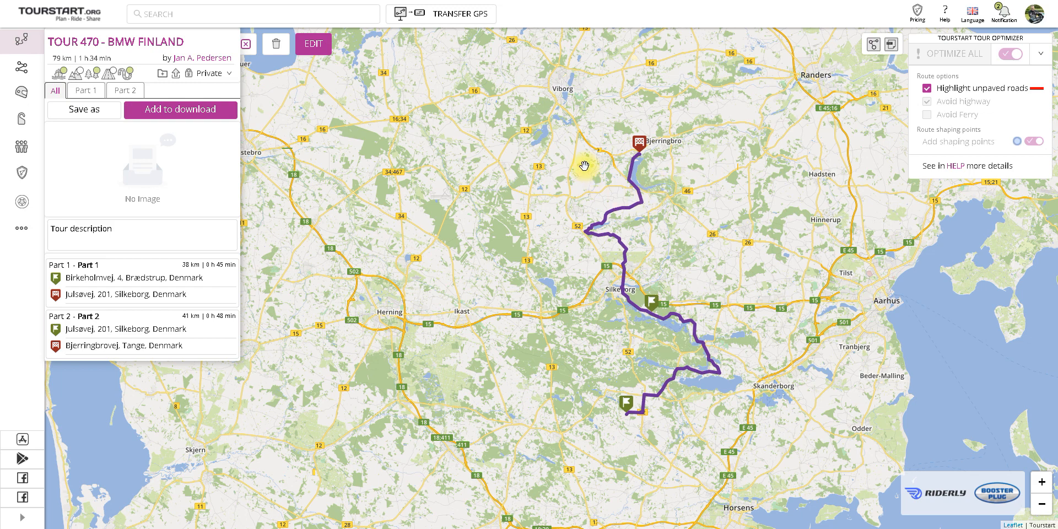
# Reopen the GPS transfer panel, now showing no tour waiting to download
pyautogui.click(472, 25)
pyautogui.click(449, 14)
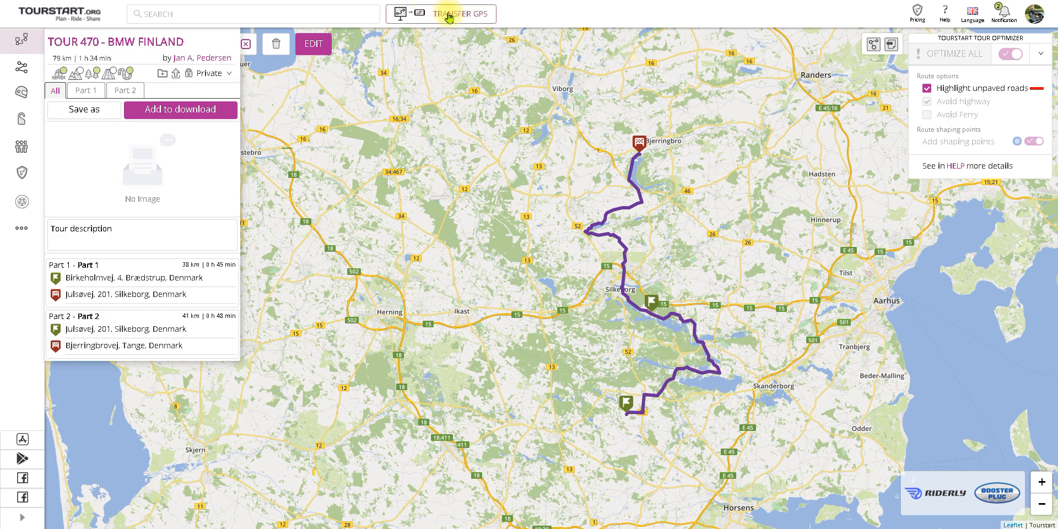
pyautogui.click(448, 15)
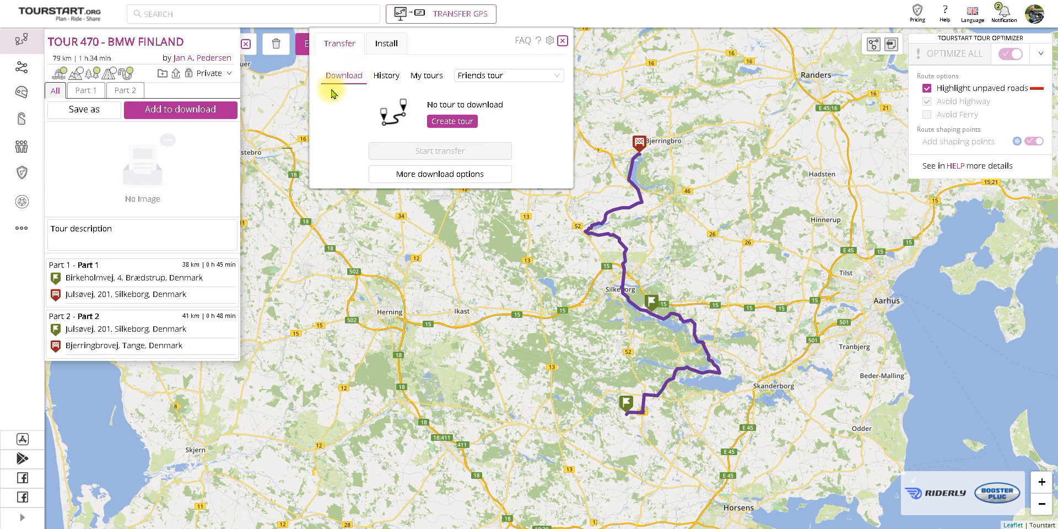
# Browse the History list of previously transferred tours
pyautogui.click(386, 80)
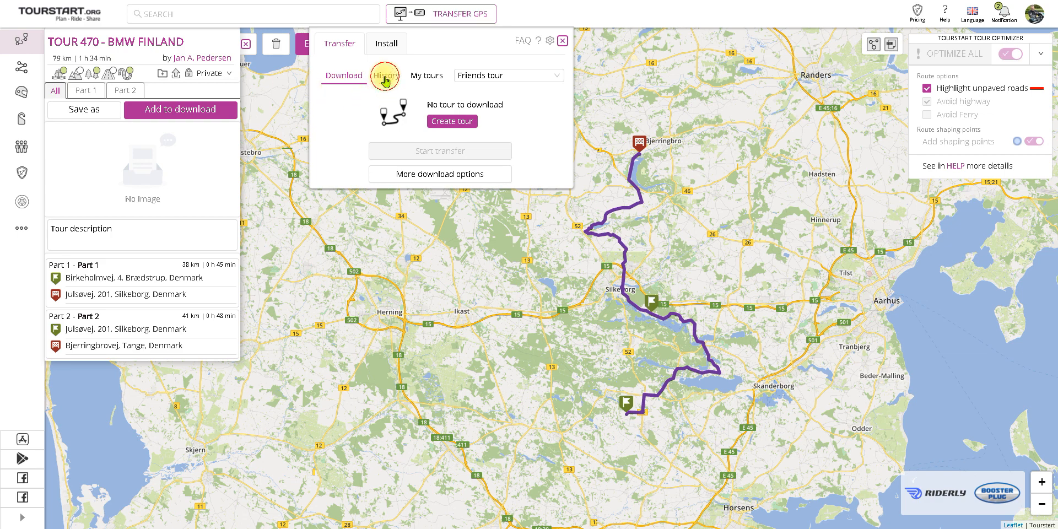
pyautogui.scroll(-2, 420, 132)
pyautogui.scroll(-3, 421, 132)
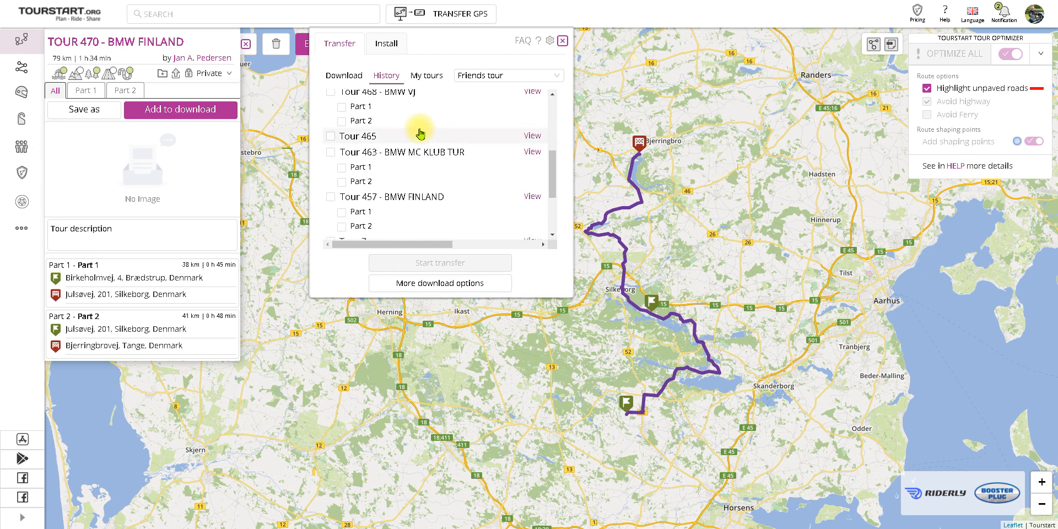
pyautogui.scroll(-3, 419, 132)
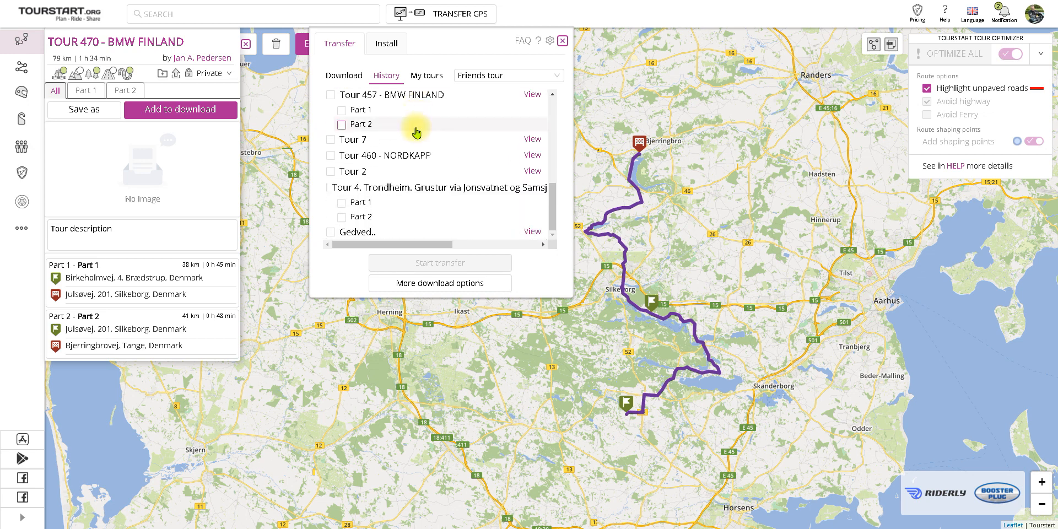
pyautogui.scroll(10, 417, 132)
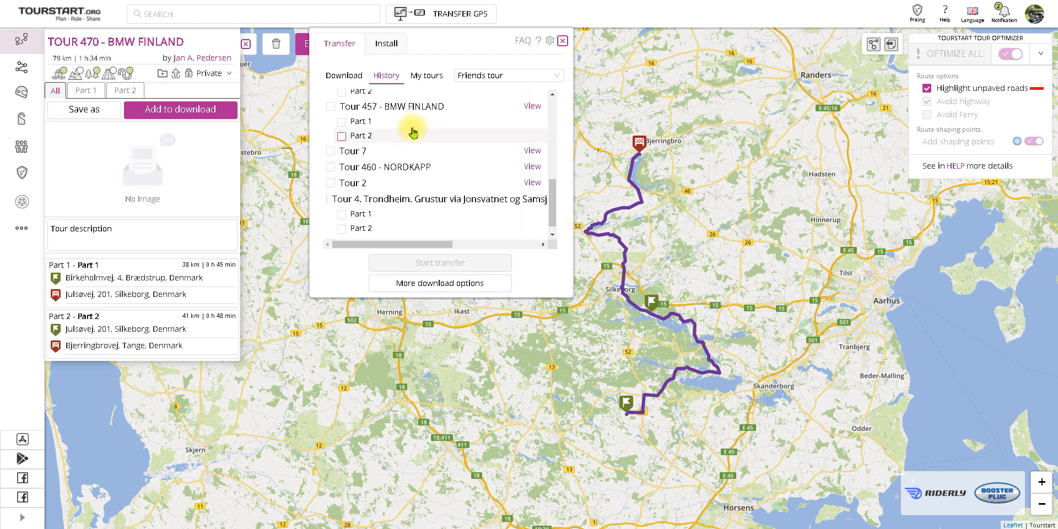
# In My tours, tick then clear Tour 470 Part 1, and show the Friends tour list
pyautogui.click(431, 80)
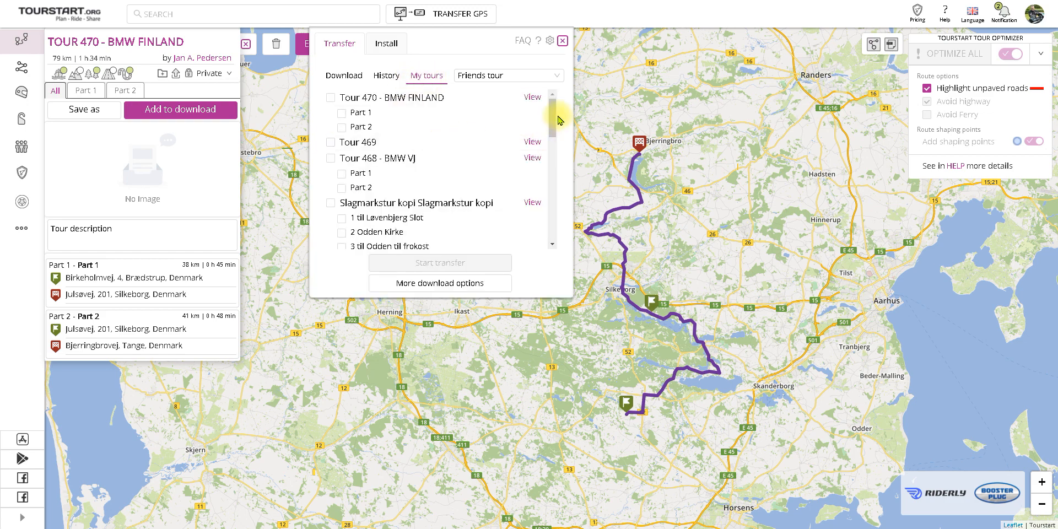
pyautogui.moveTo(553, 120)
pyautogui.mouseDown()
pyautogui.moveTo(543, 182)
pyautogui.moveTo(540, 106)
pyautogui.mouseUp()
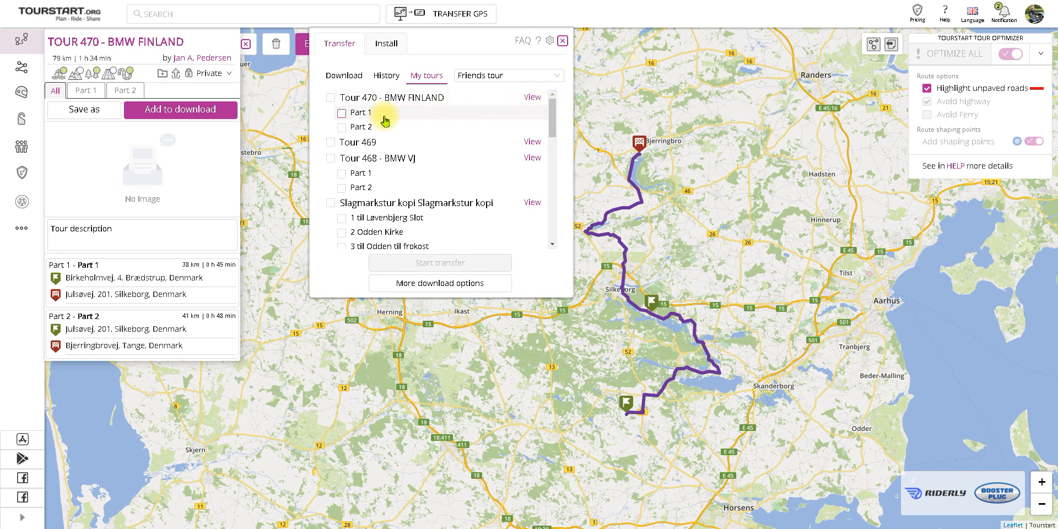
pyautogui.click(342, 113)
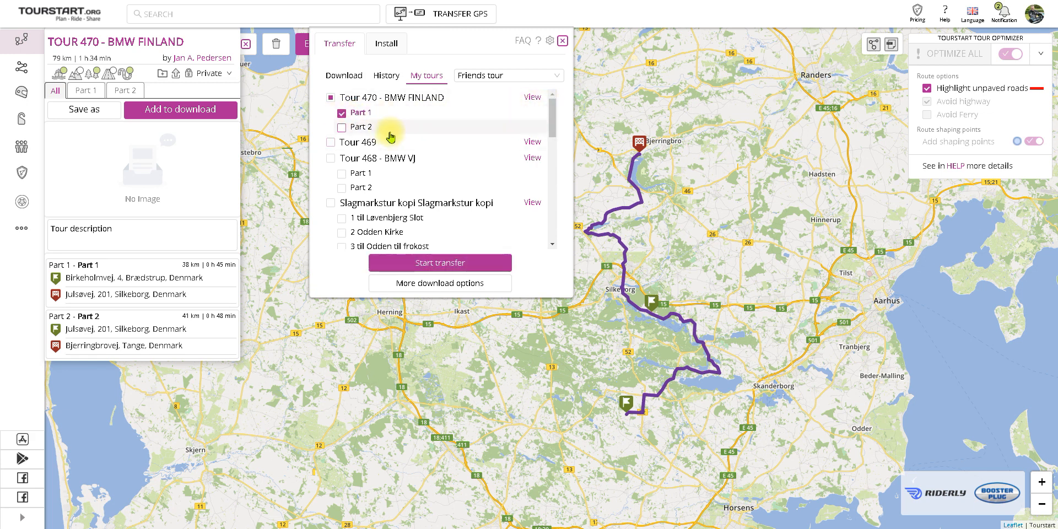
pyautogui.click(342, 113)
pyautogui.click(342, 113)
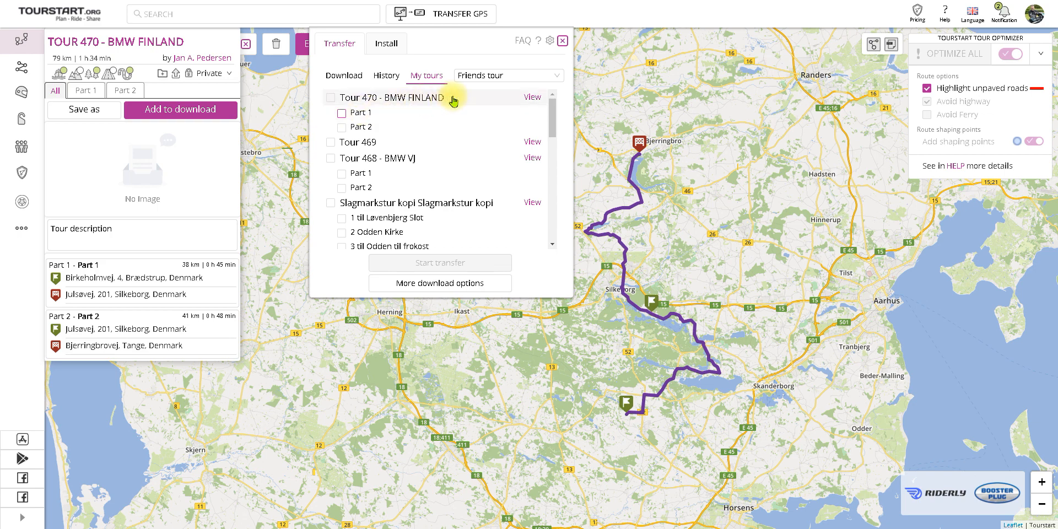
pyautogui.click(495, 80)
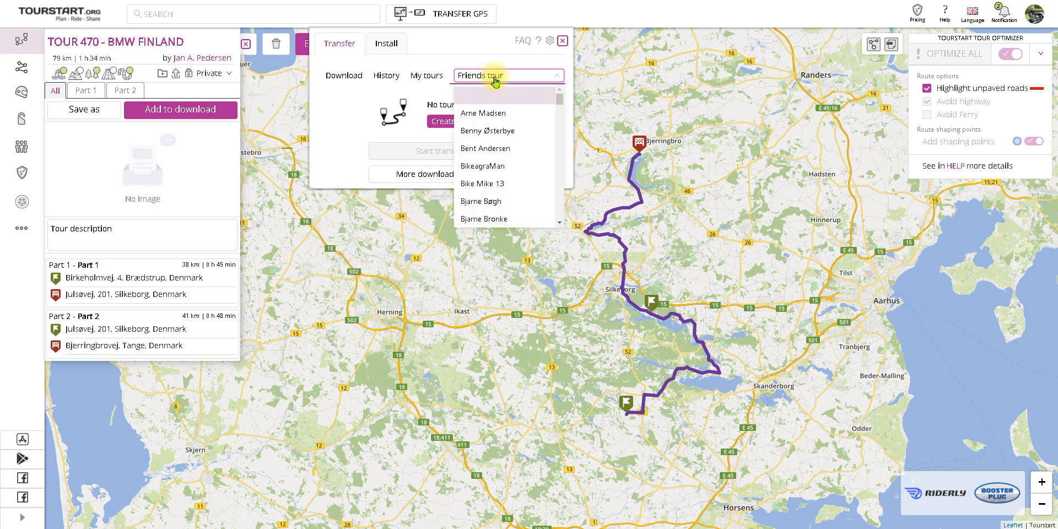
pyautogui.moveTo(560, 99); pyautogui.dragTo(557, 208)
pyautogui.click(505, 204)
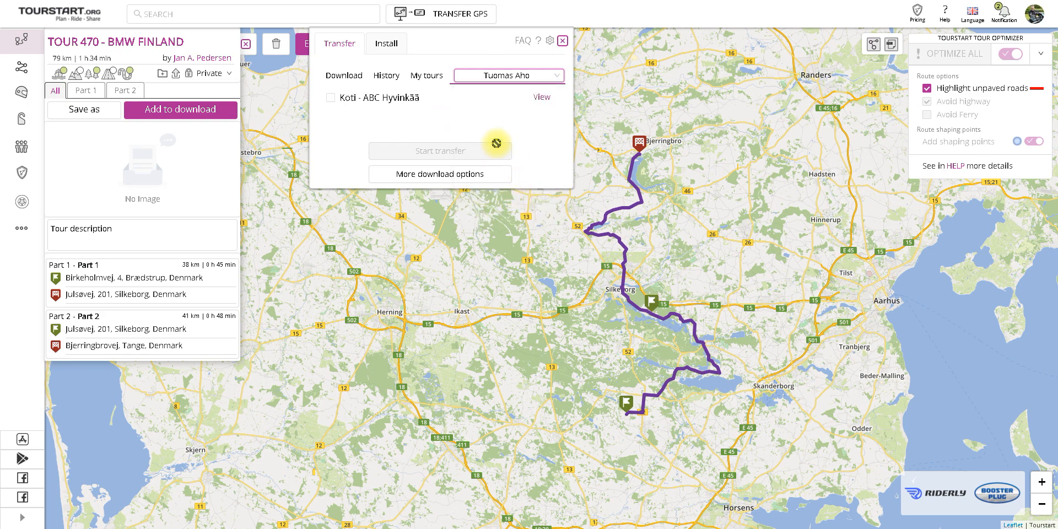
pyautogui.click(331, 98)
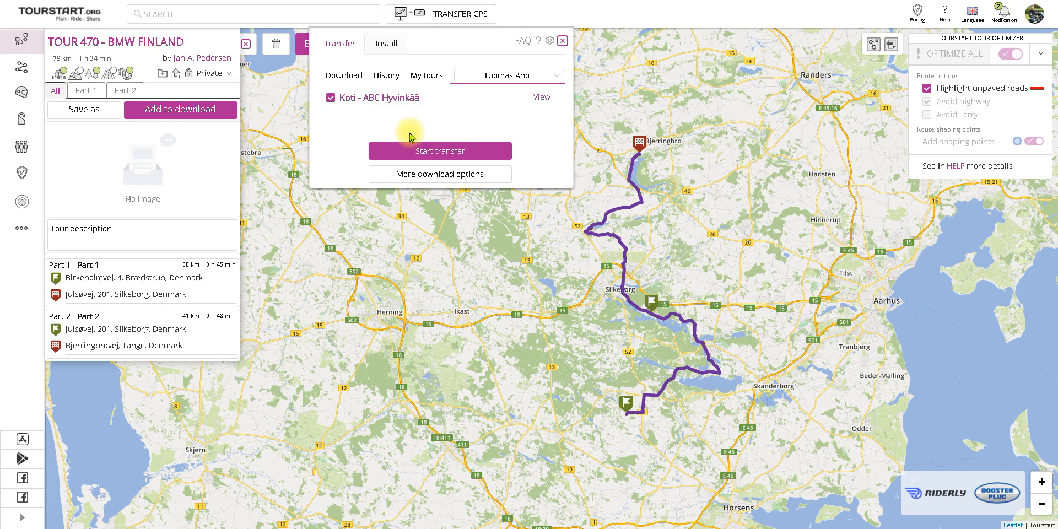
pyautogui.click(331, 102)
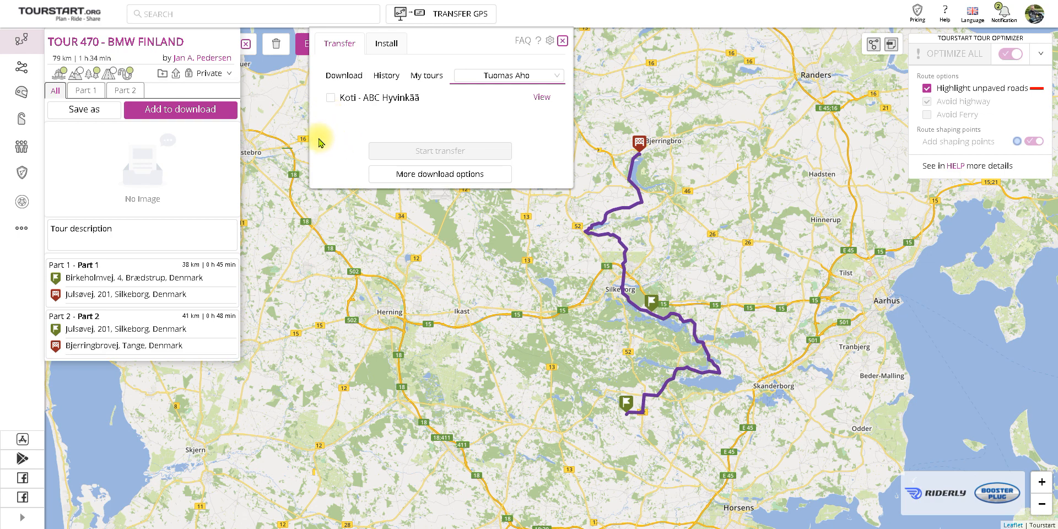
# Review the Install tab, download Tourstart Transfer, and close the GPS transfer panel
pyautogui.click(392, 45)
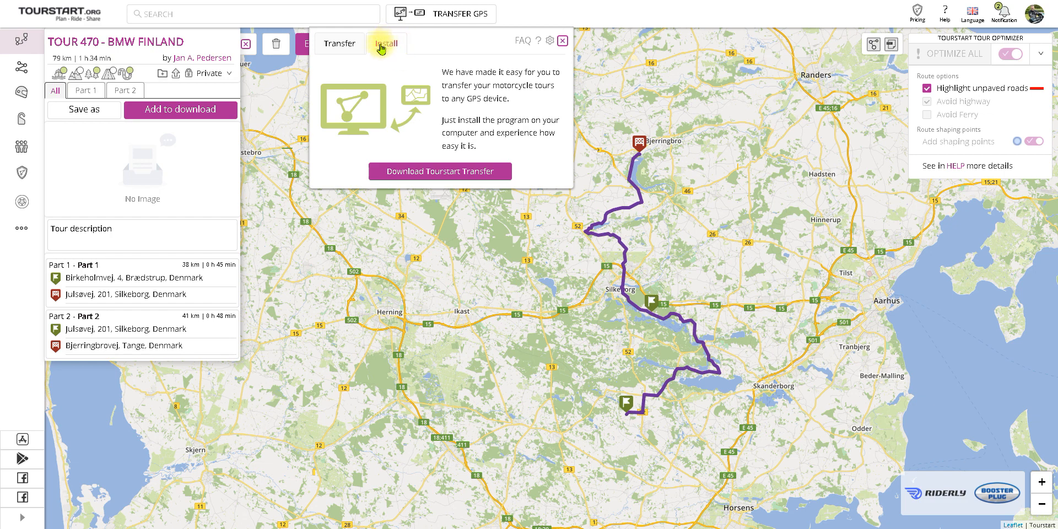
pyautogui.click(441, 172)
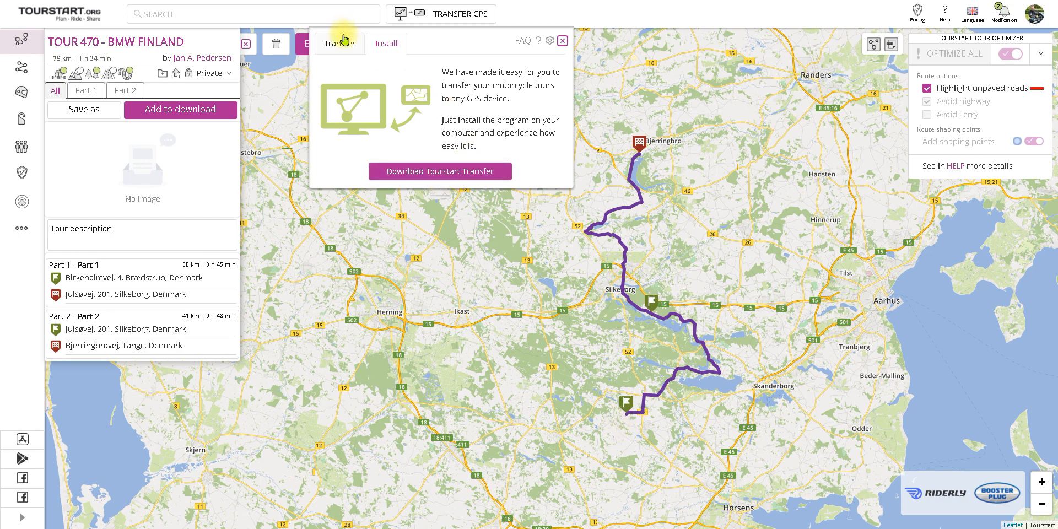
pyautogui.click(441, 19)
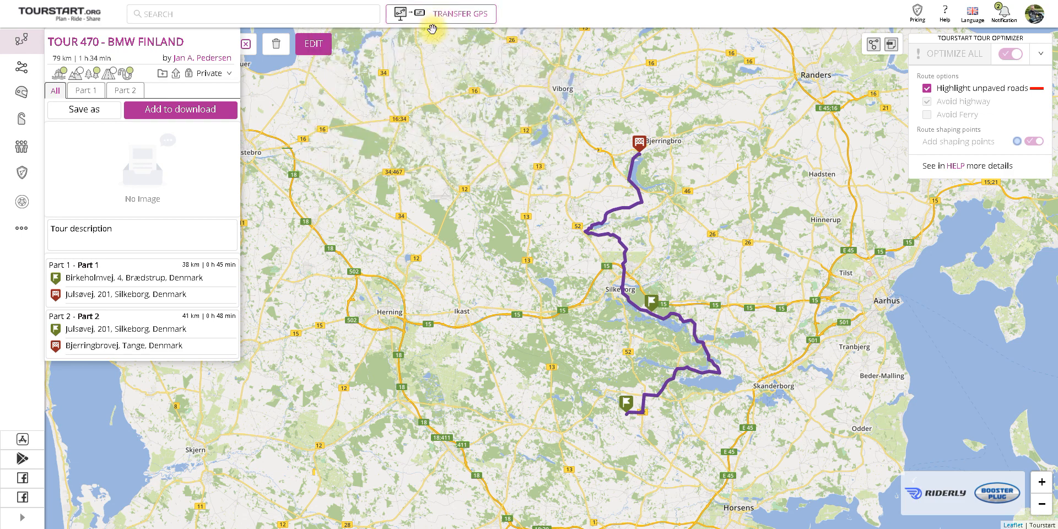
# Close the Tour 470 view and show the My Tours list, newest first
pyautogui.click(246, 43)
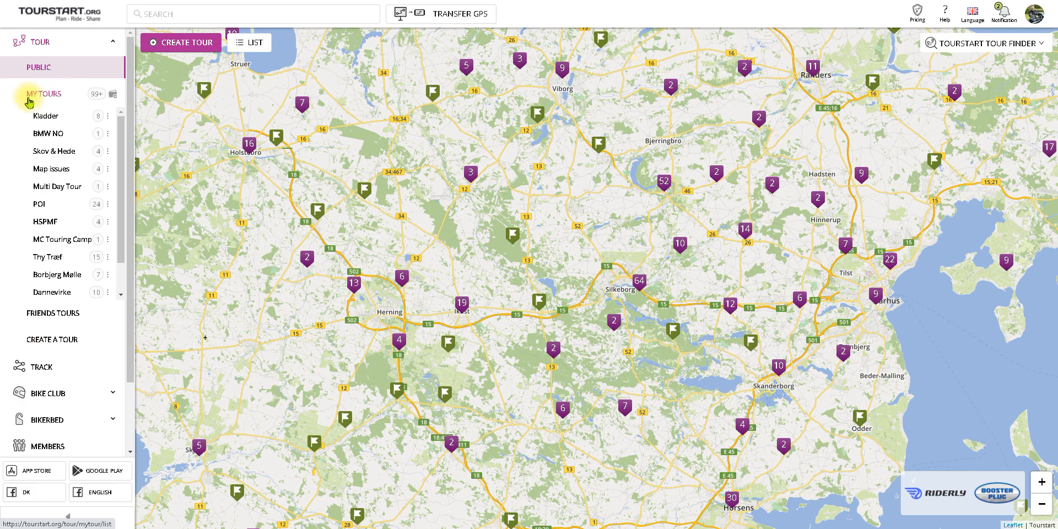
pyautogui.click(39, 95)
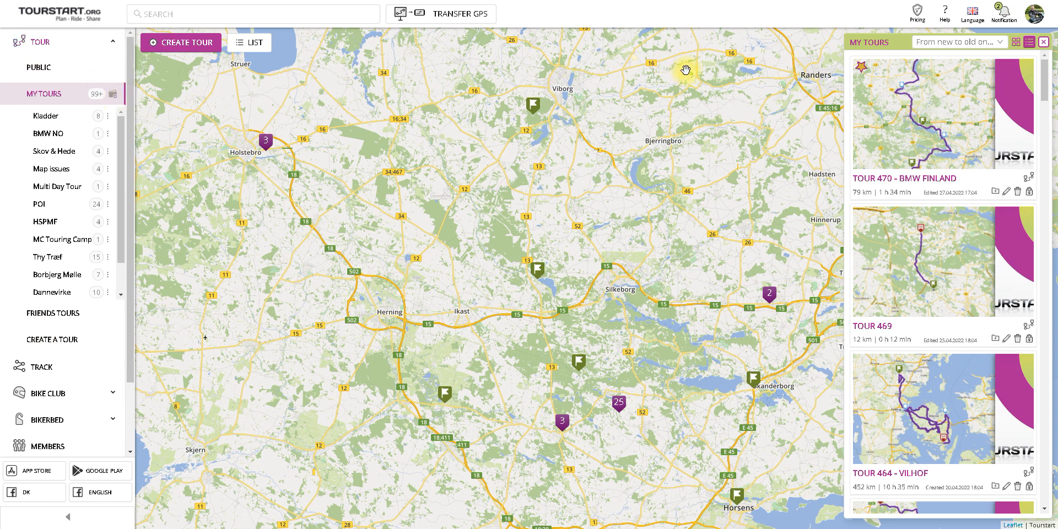
# Add Tour 470 - BMW FINLAND to the Kladder folder, bringing its count to 9
pyautogui.click(895, 150)
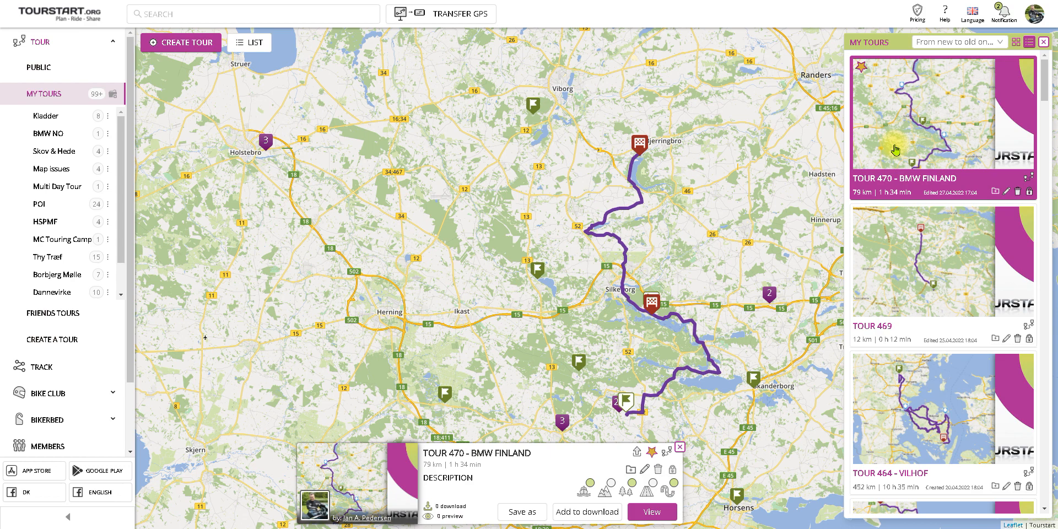
pyautogui.click(632, 472)
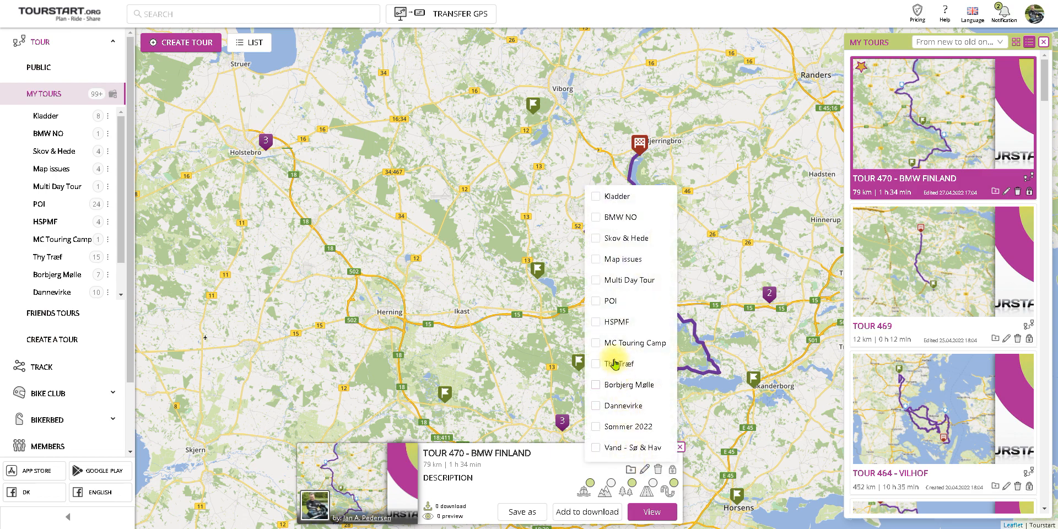
pyautogui.click(612, 198)
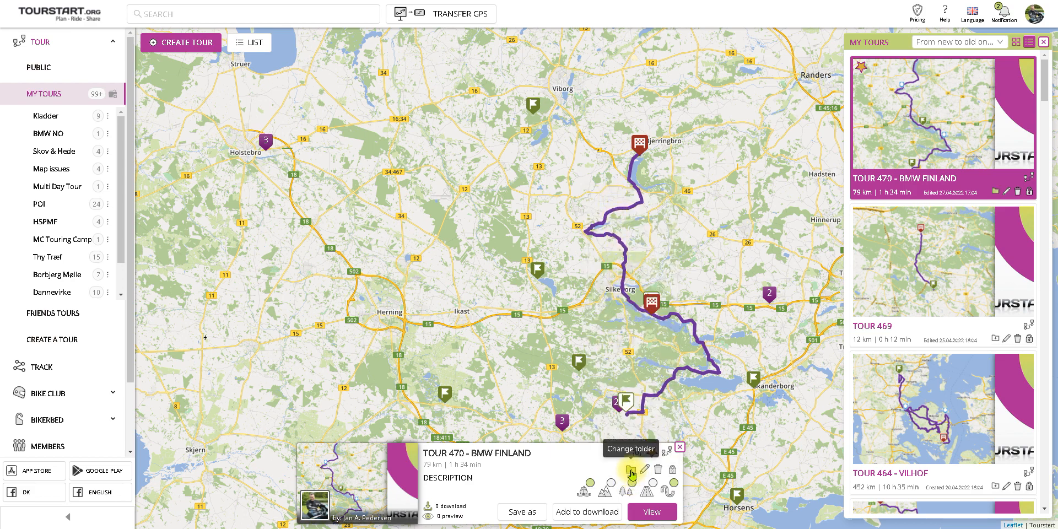
pyautogui.click(631, 473)
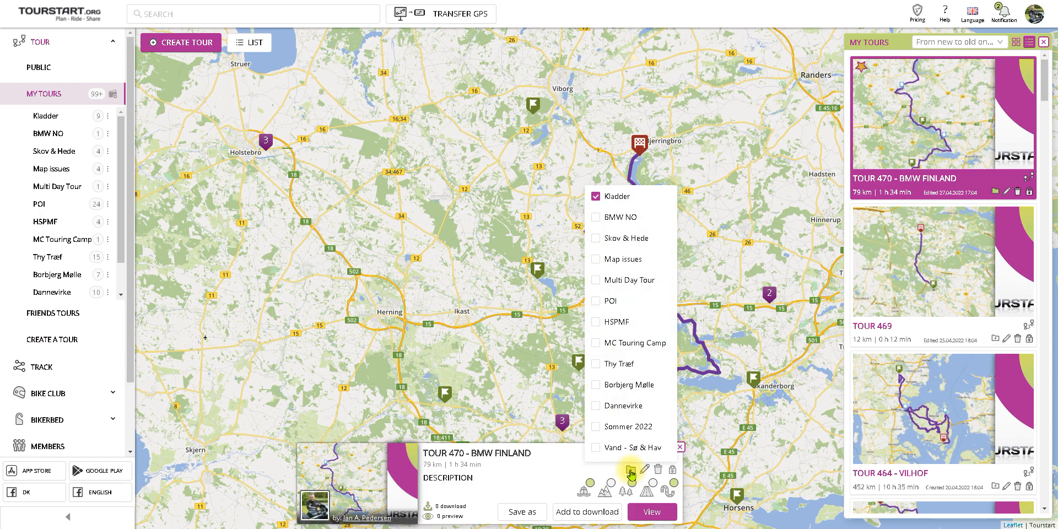
pyautogui.click(631, 472)
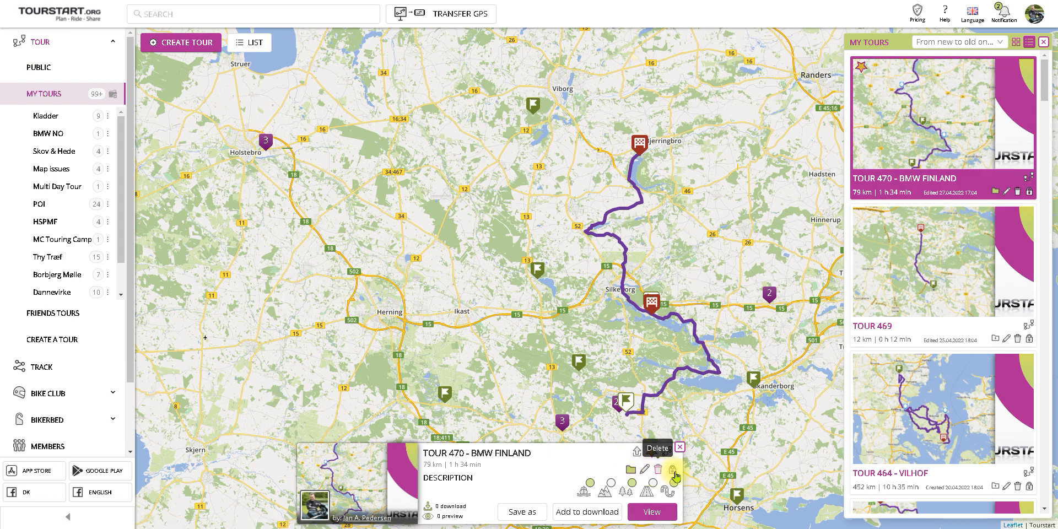
pyautogui.moveTo(674, 475)
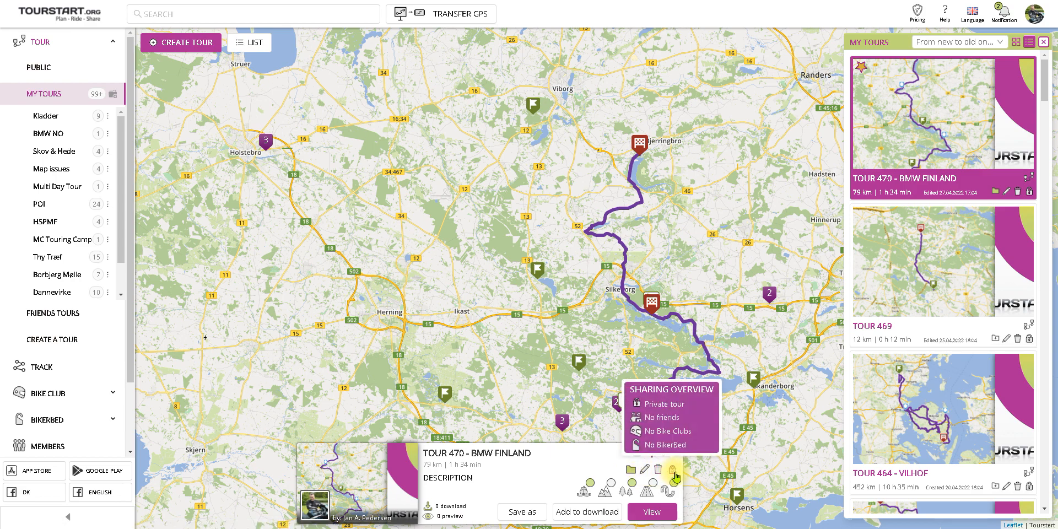
# Edit Tour 470 and show its sharing overview, currently Private
pyautogui.click(645, 472)
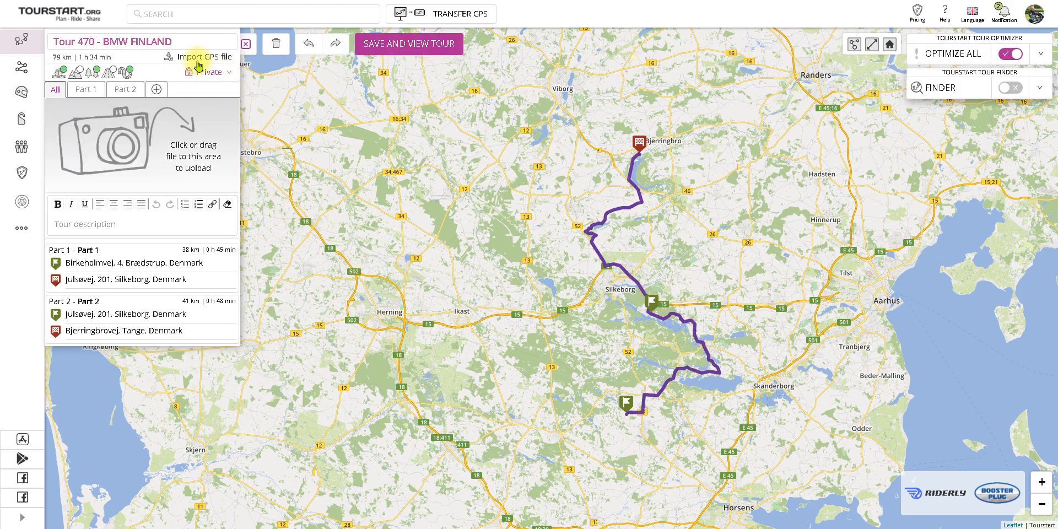
pyautogui.click(228, 73)
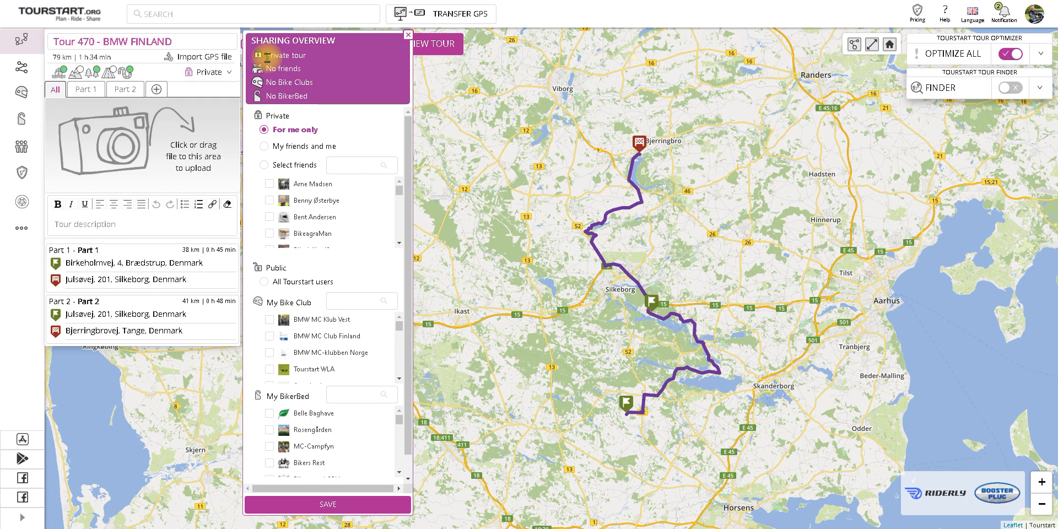
# Switch Tour 470's sharing to My friends and me, then tick a single friend in Select friends
pyautogui.moveTo(292, 116); pyautogui.dragTo(267, 117)
pyautogui.click(267, 117)
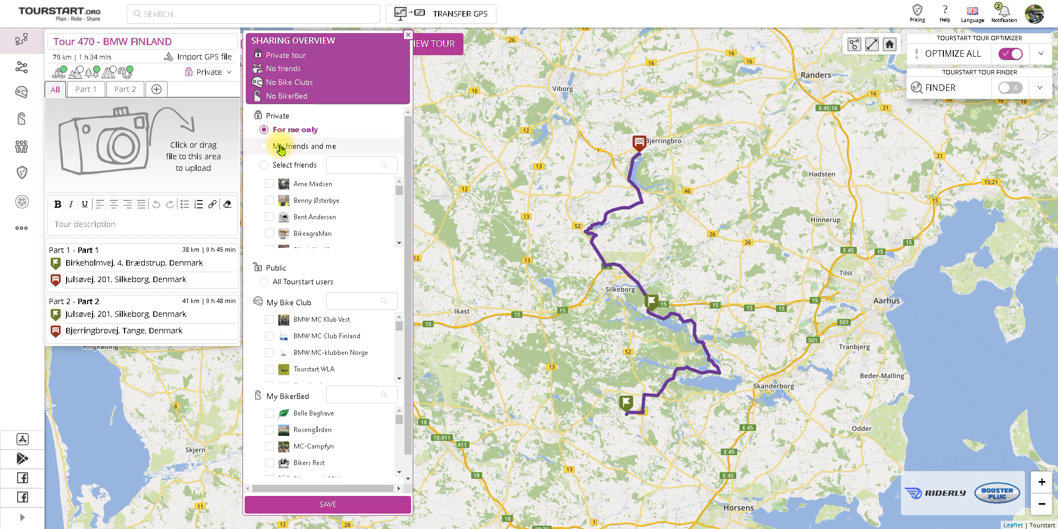
pyautogui.click(280, 147)
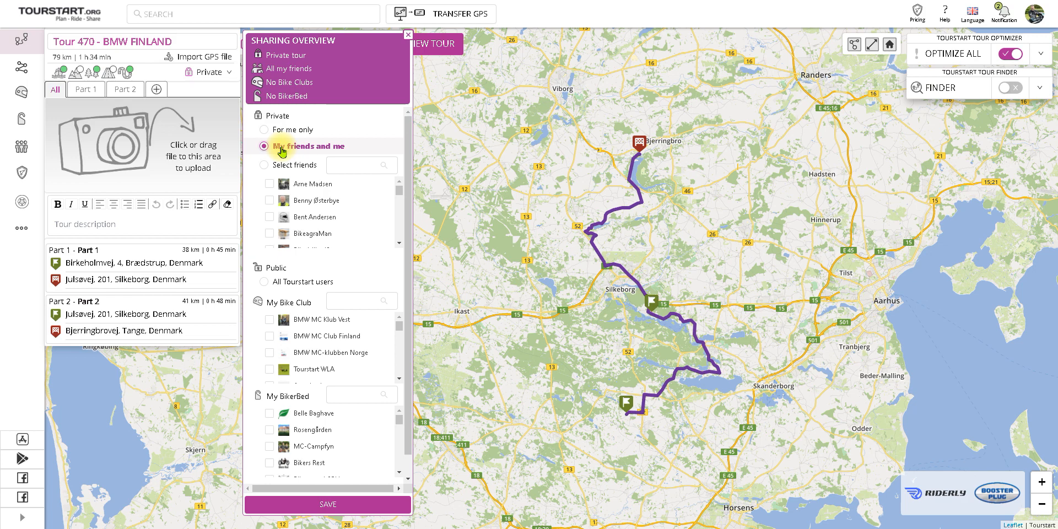
pyautogui.scroll(-3, 328, 218)
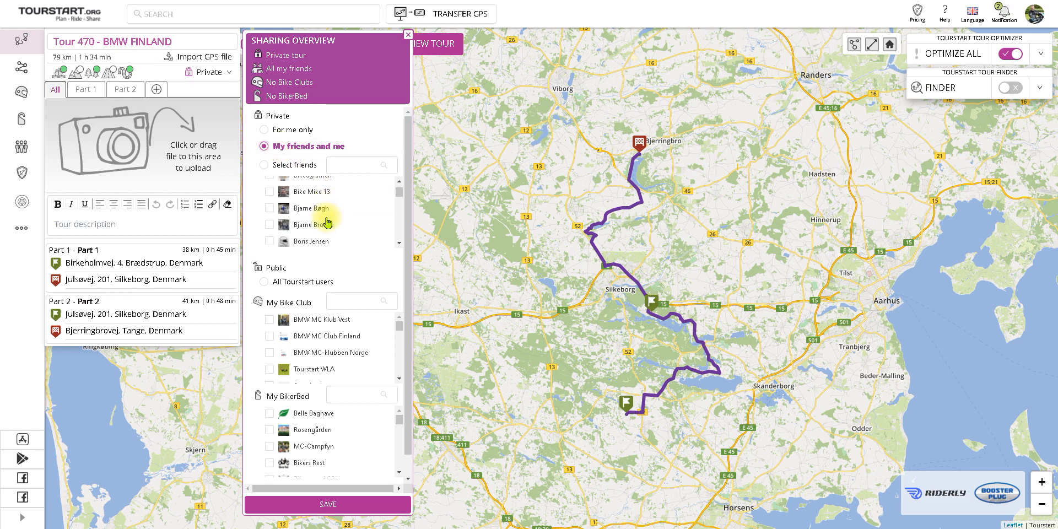
pyautogui.scroll(-3, 327, 222)
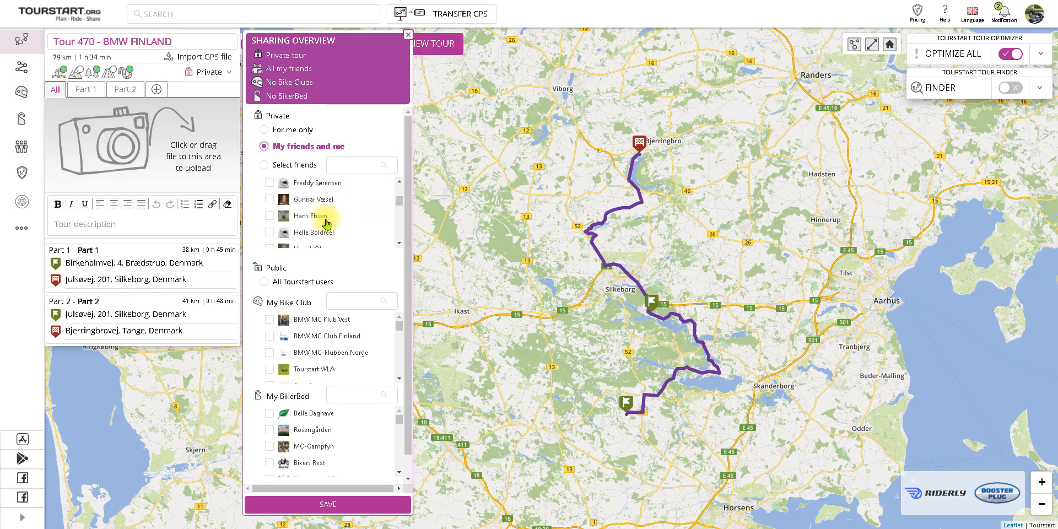
pyautogui.scroll(-3, 326, 223)
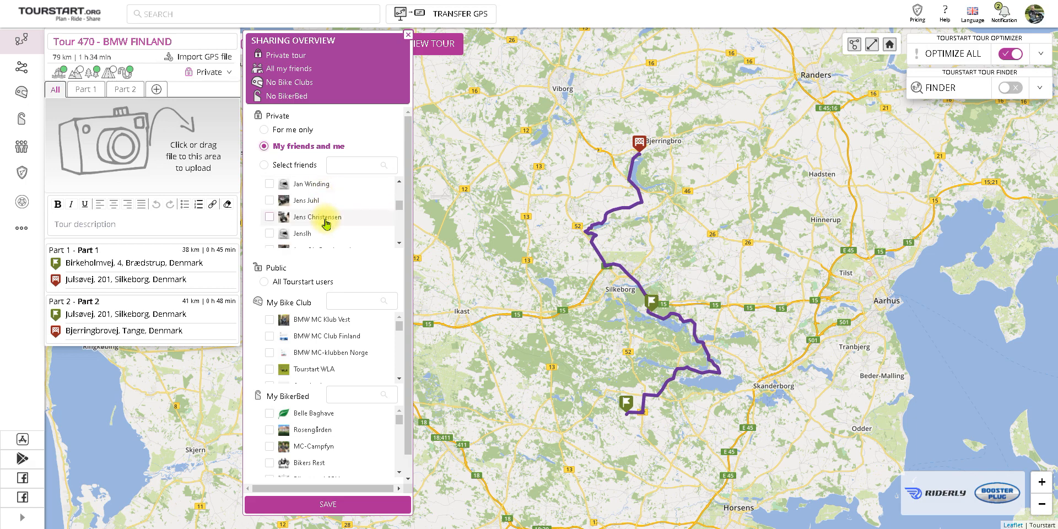
pyautogui.scroll(-4, 327, 223)
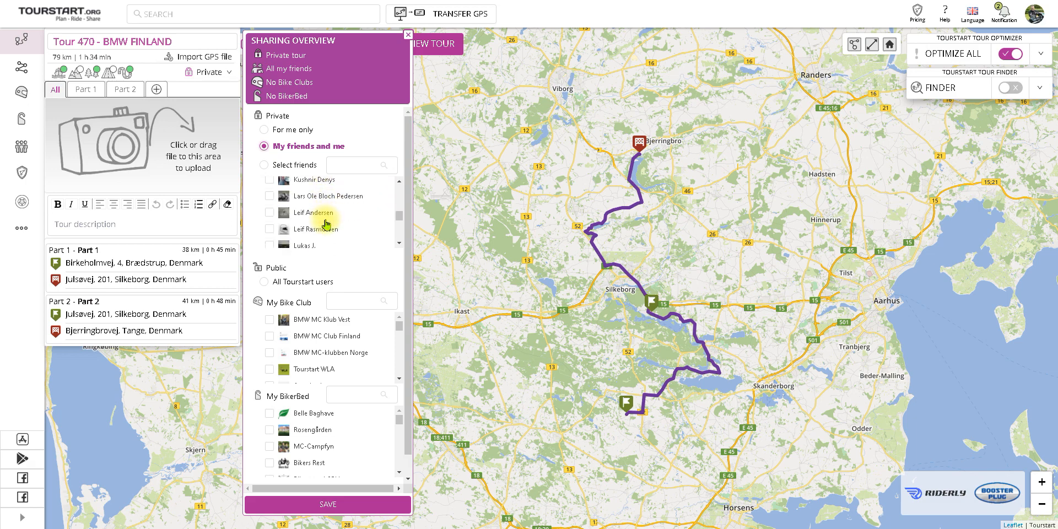
pyautogui.scroll(-3, 326, 223)
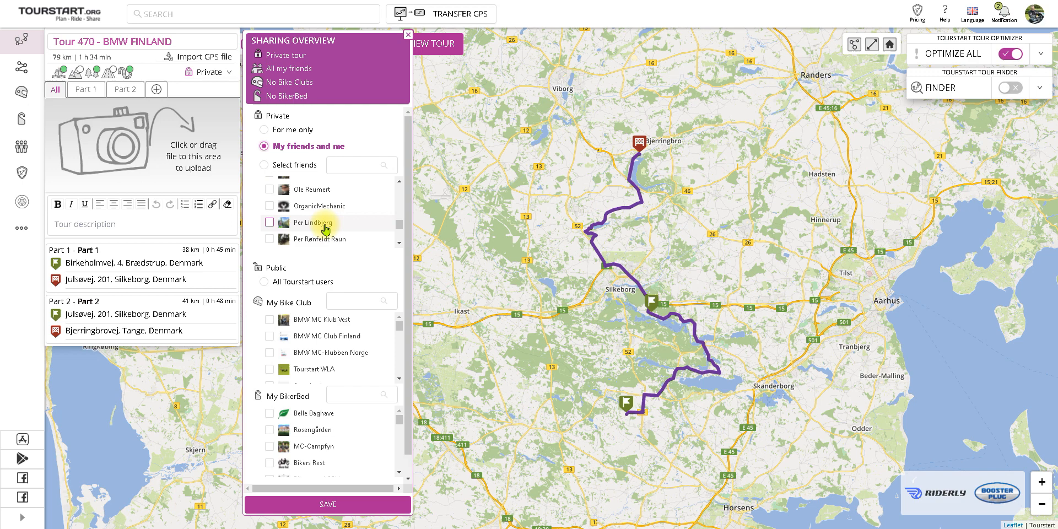
pyautogui.scroll(-4, 325, 226)
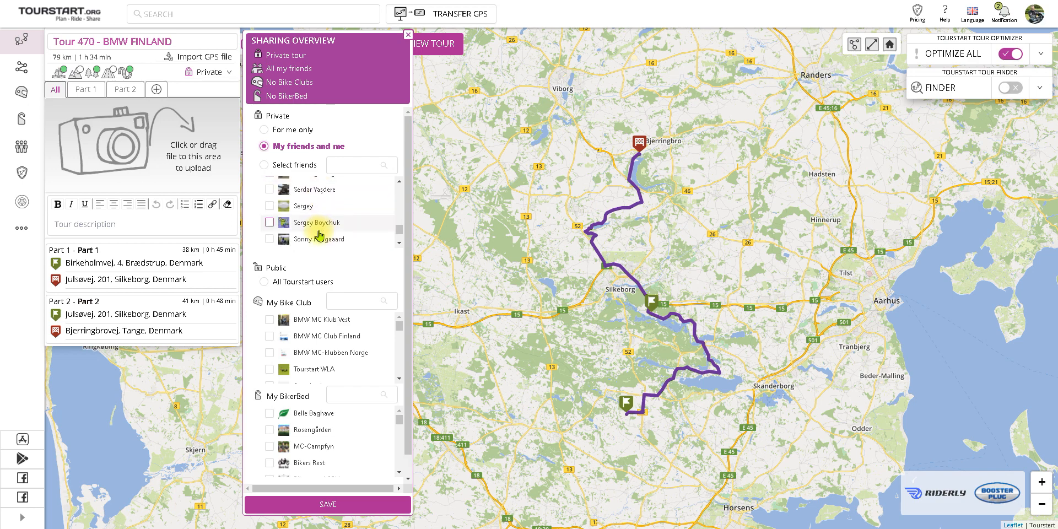
pyautogui.scroll(-3, 318, 234)
pyautogui.scroll(-3, 303, 237)
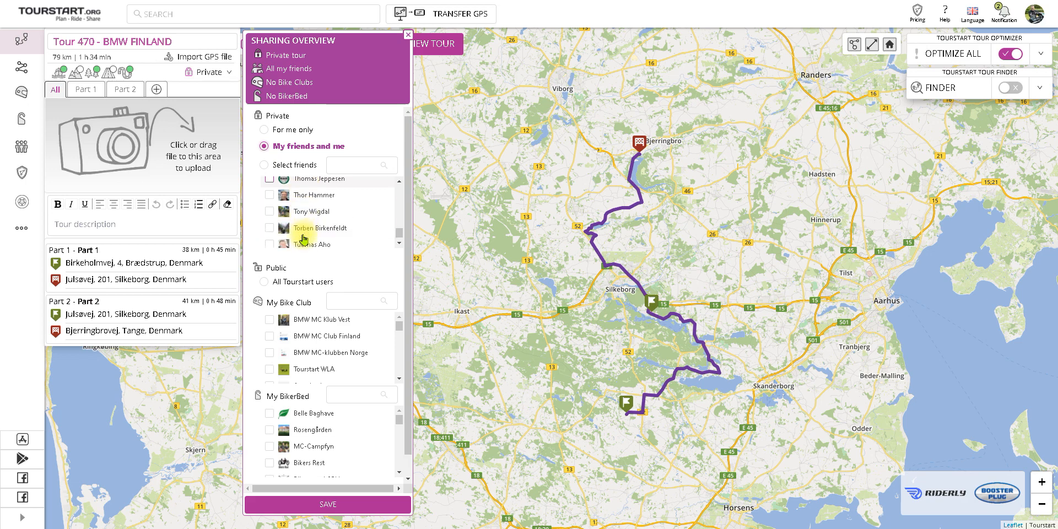
pyautogui.click(270, 224)
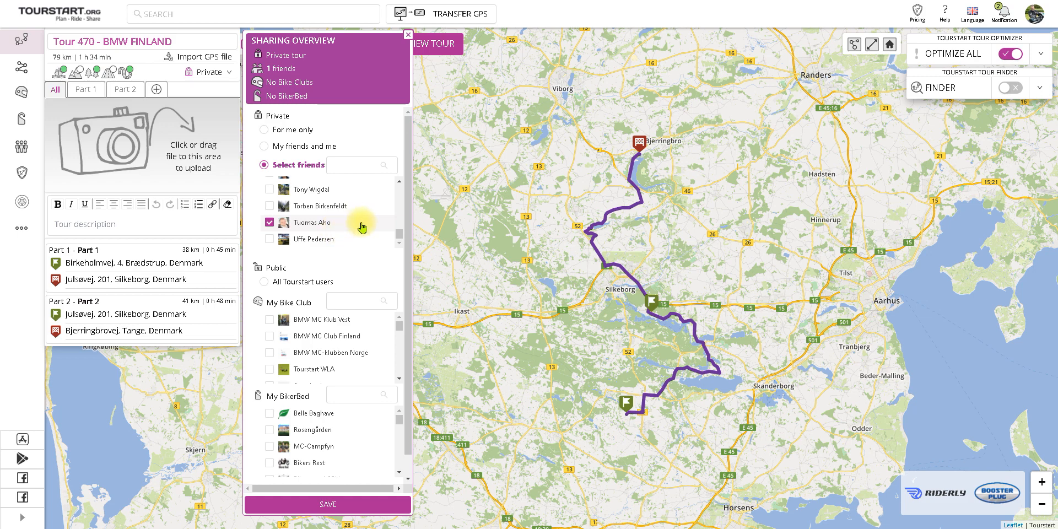
# Set Tour 470's sharing back to me only and save the sharing settings
pyautogui.click(287, 136)
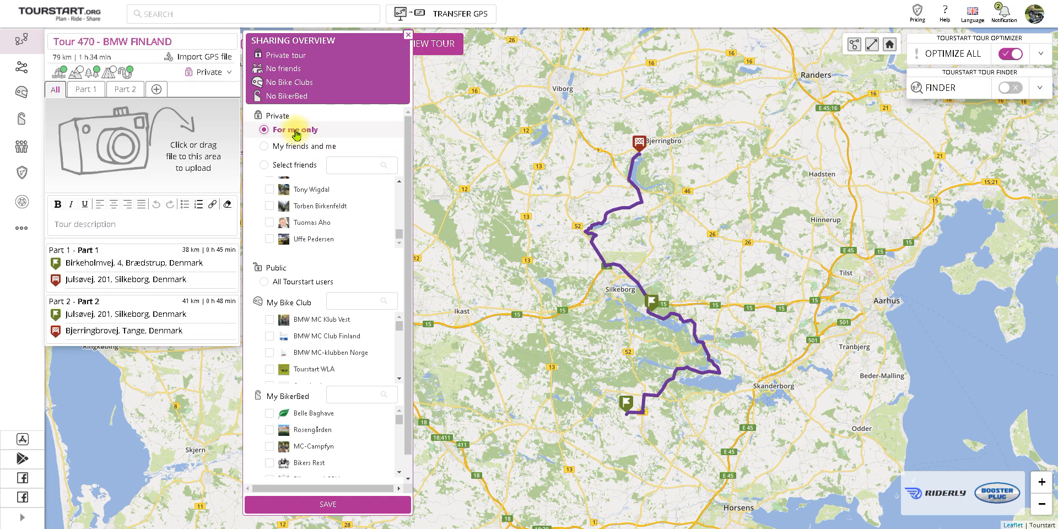
pyautogui.click(315, 504)
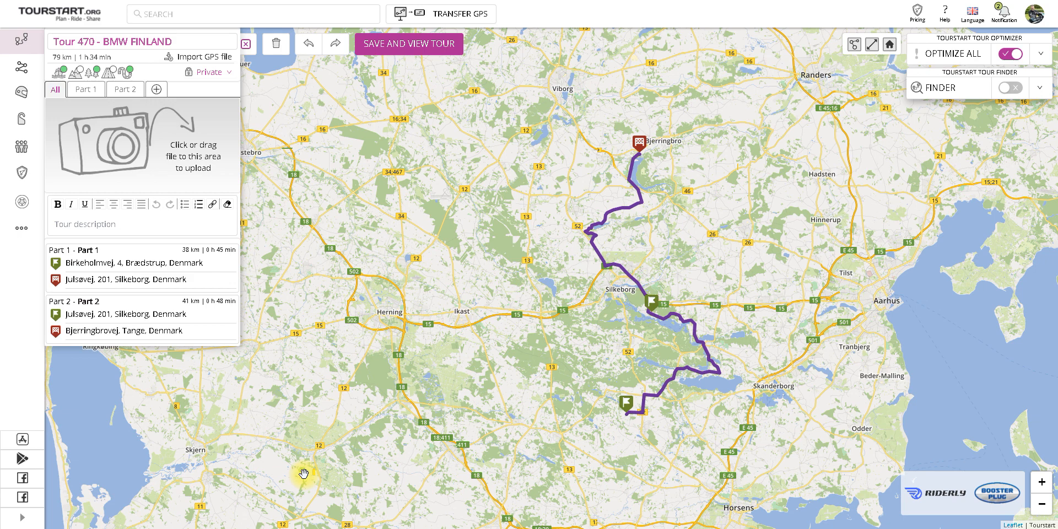
# Close the Tour 470 editor to reach the My Tours list headed by Tour 469
pyautogui.click(246, 45)
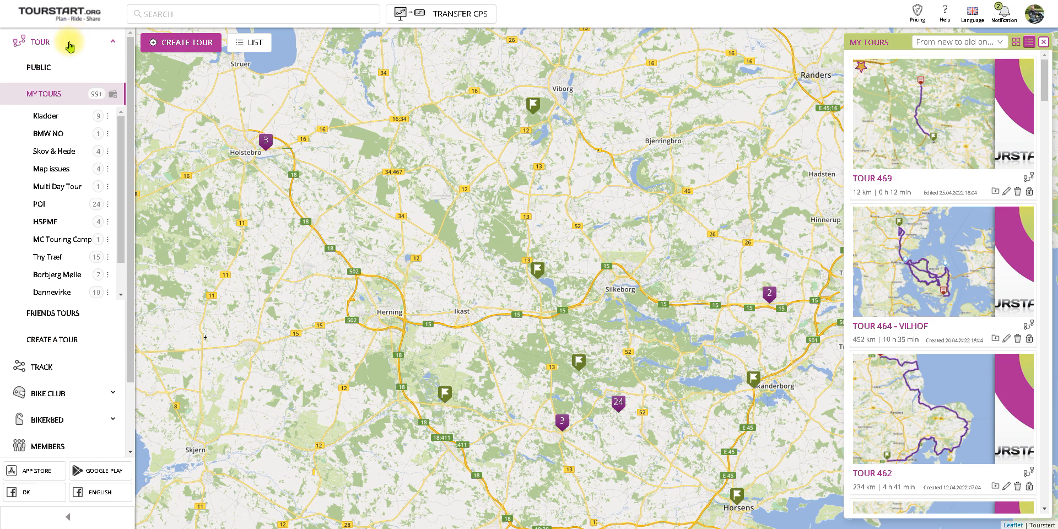
# Show everyone's public tours and move the map over western Jutland in Denmark
pyautogui.click(48, 71)
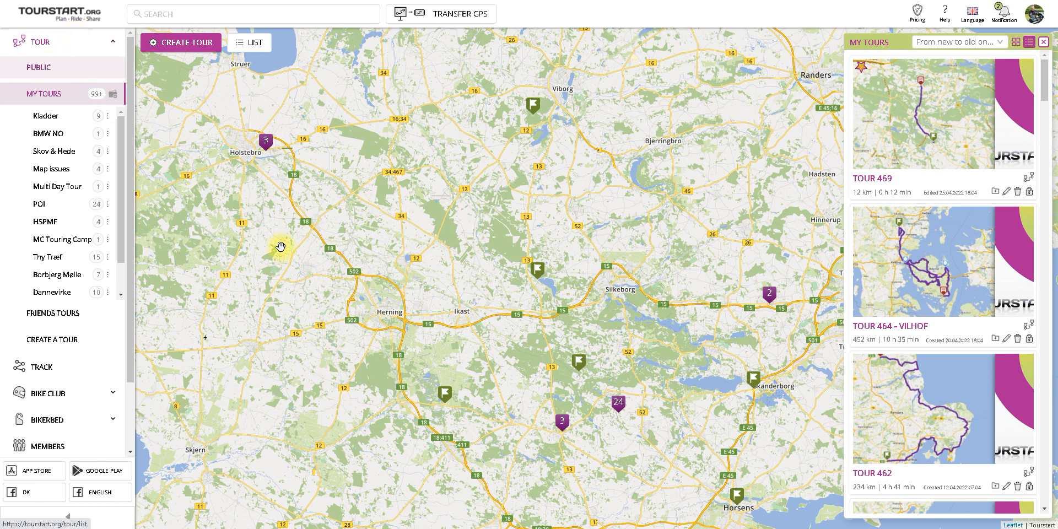
pyautogui.scroll(-4, 288, 244)
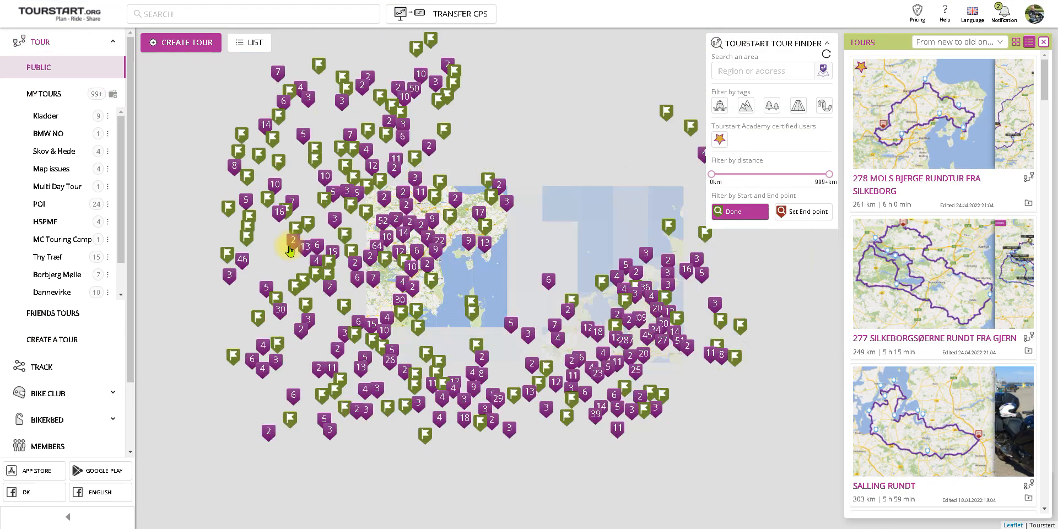
pyautogui.scroll(-2, 288, 244)
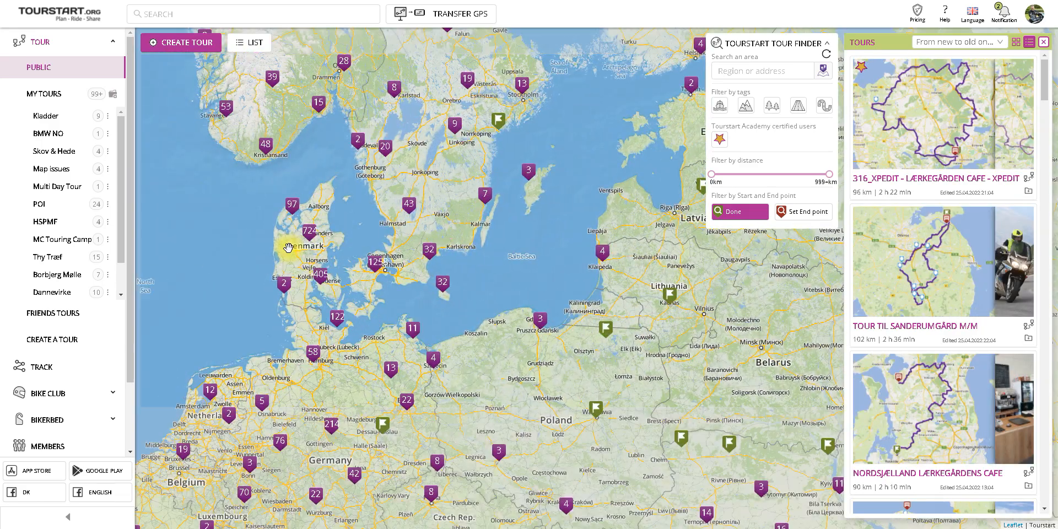
pyautogui.moveTo(341, 228); pyautogui.dragTo(372, 297)
pyautogui.scroll(-1, 369, 296)
pyautogui.scroll(-1, 369, 296)
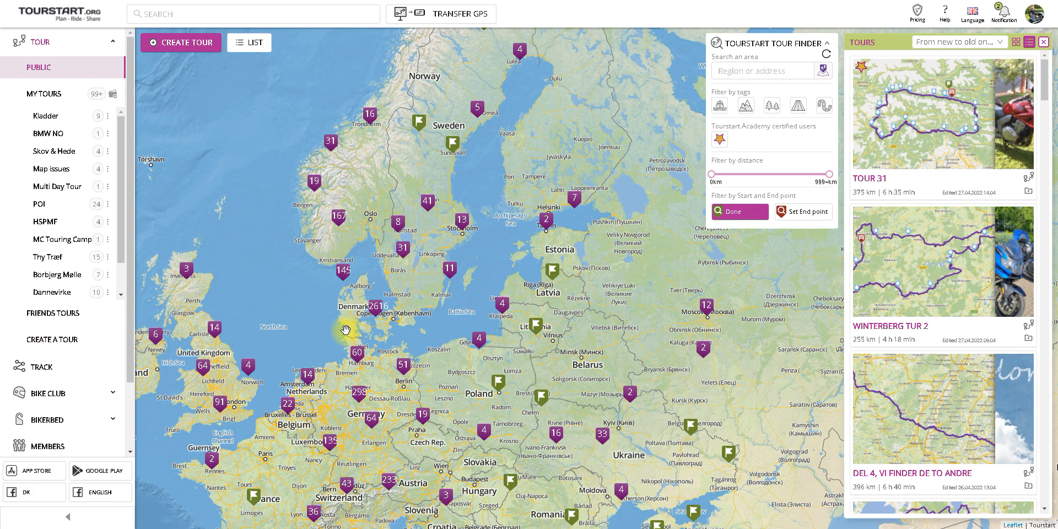
pyautogui.scroll(3, 346, 330)
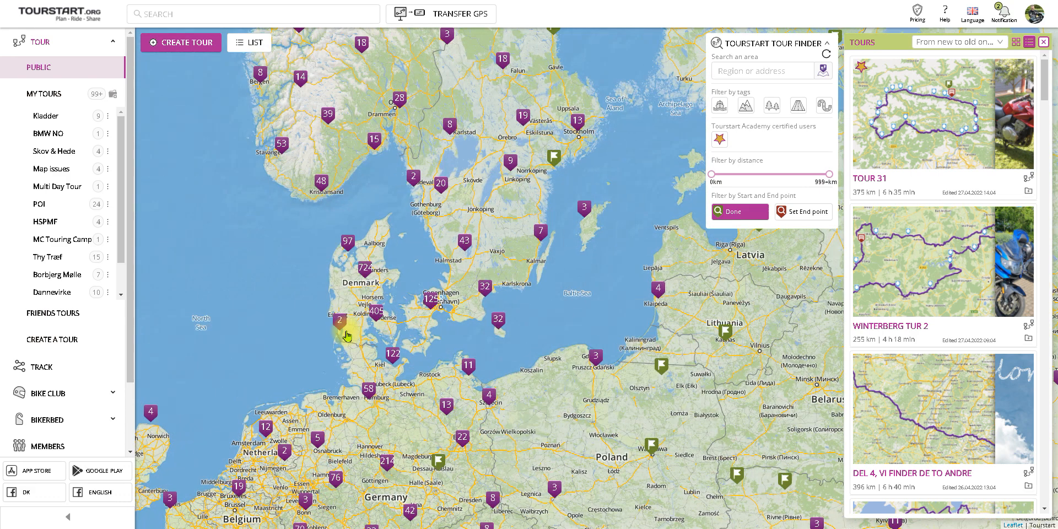
pyautogui.scroll(3, 355, 298)
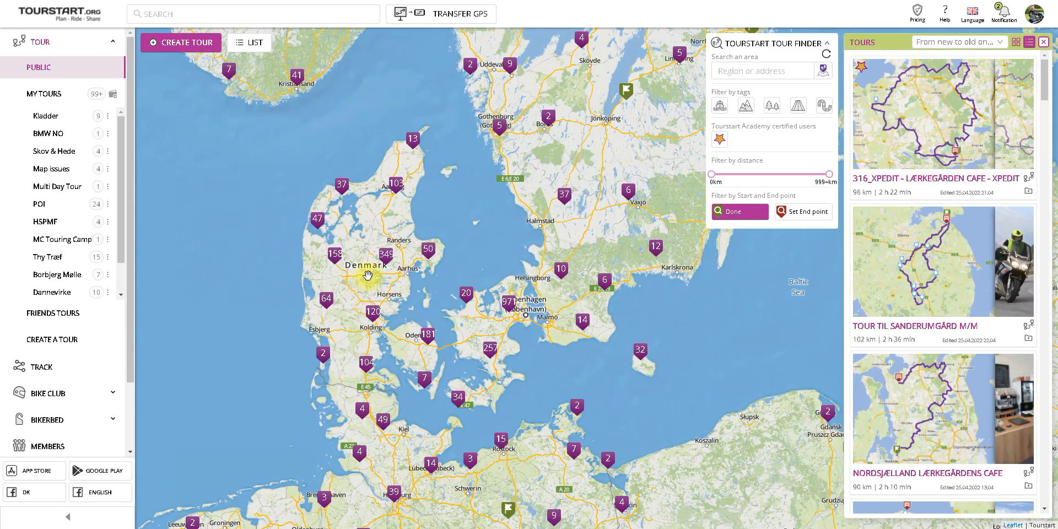
pyautogui.scroll(2, 368, 275)
pyautogui.scroll(2, 369, 283)
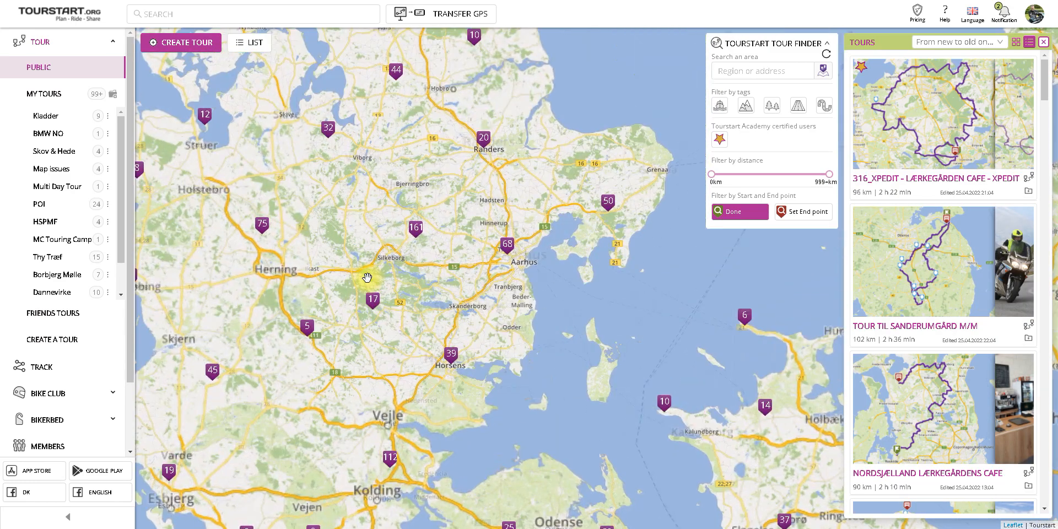
pyautogui.moveTo(486, 313); pyautogui.dragTo(570, 316)
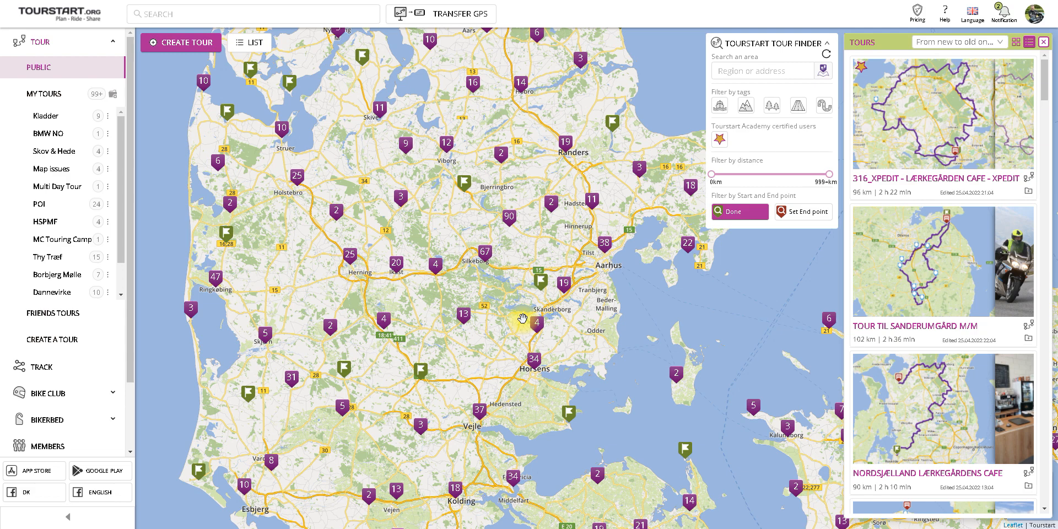
# Preview nearby public tours and save MORGAN TUR 3 2016 as a new editable copy
pyautogui.click(903, 270)
pyautogui.scroll(-1, 902, 271)
pyautogui.click(900, 271)
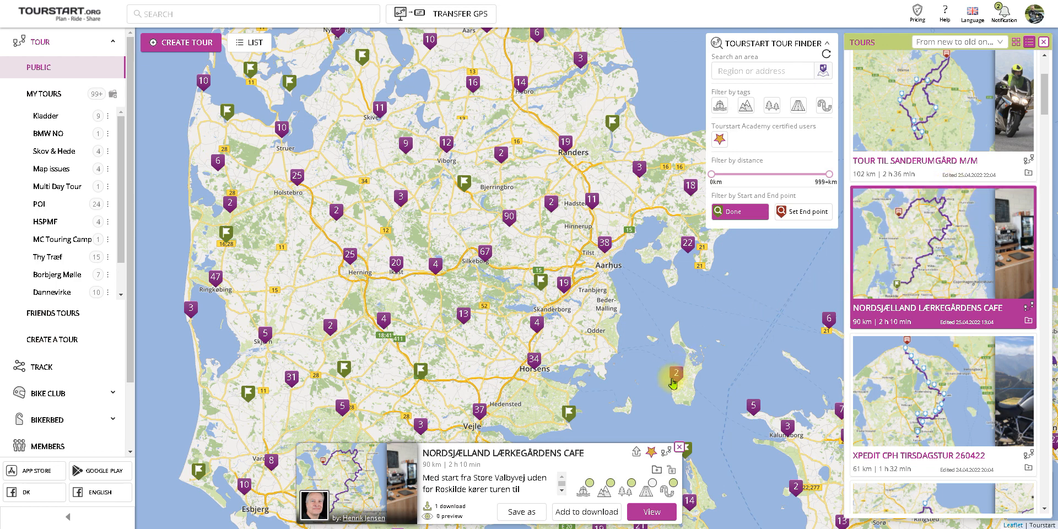
pyautogui.click(681, 448)
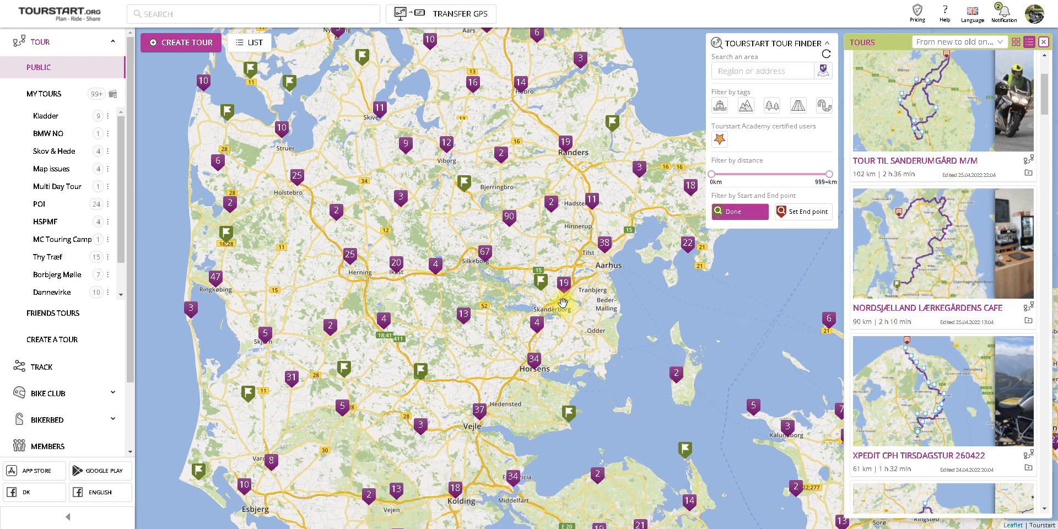
pyautogui.click(543, 288)
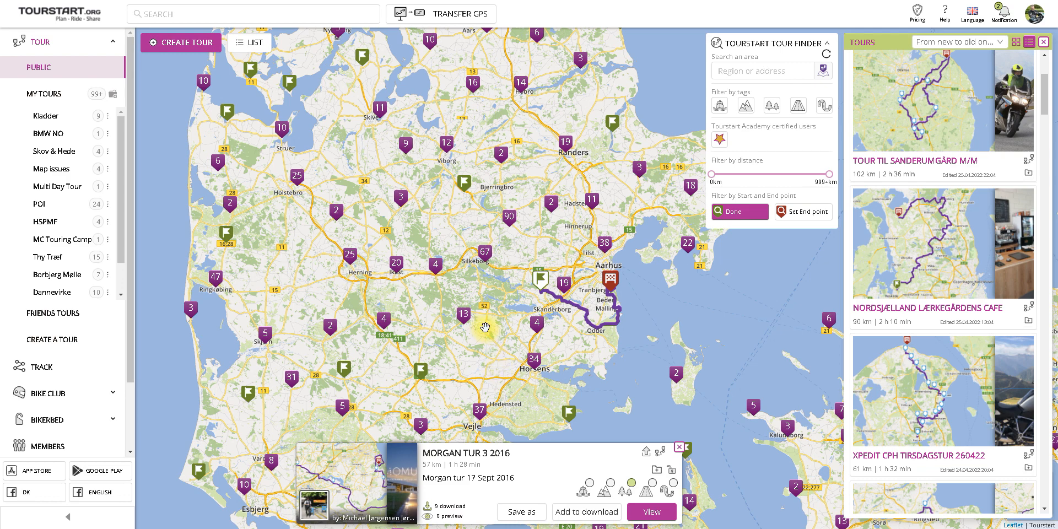
pyautogui.scroll(2, 484, 329)
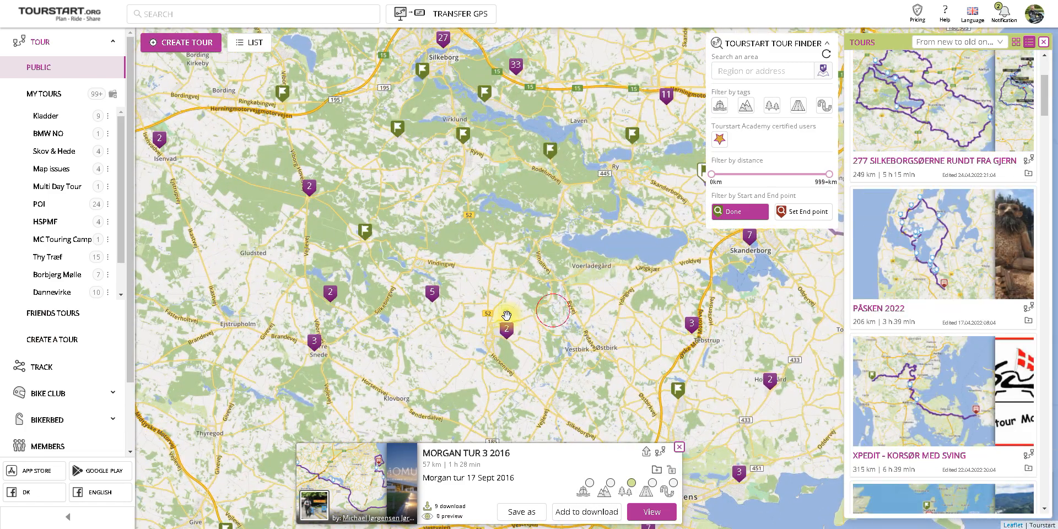
pyautogui.moveTo(506, 315); pyautogui.dragTo(368, 338)
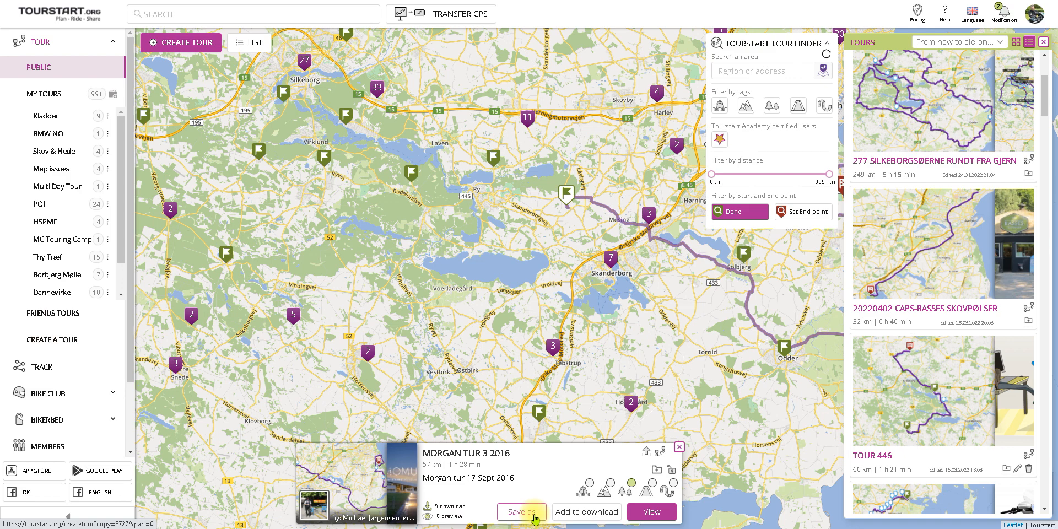
pyautogui.click(521, 512)
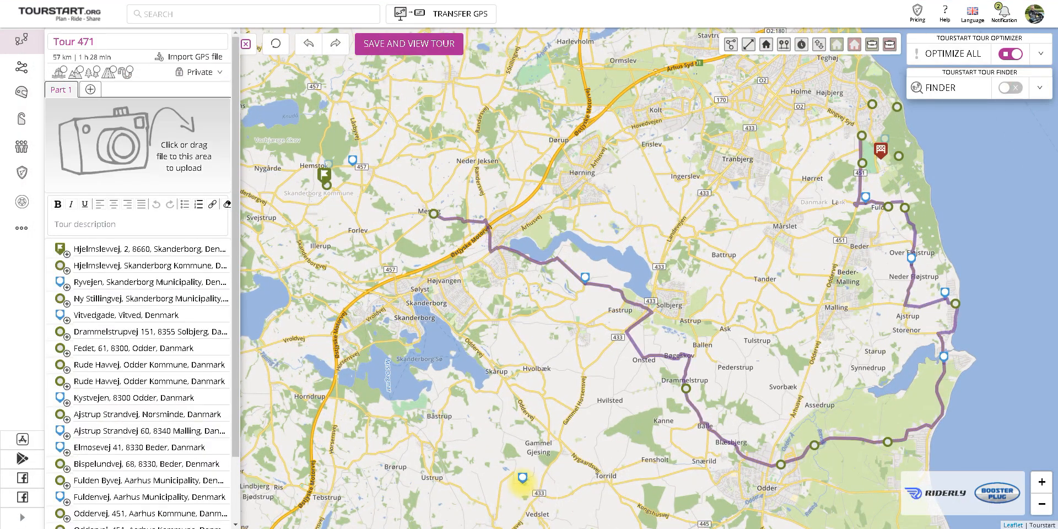
# Rename the copied tour to 'Tour 471 - JAN EVENING RIDE'
pyautogui.click(87, 41)
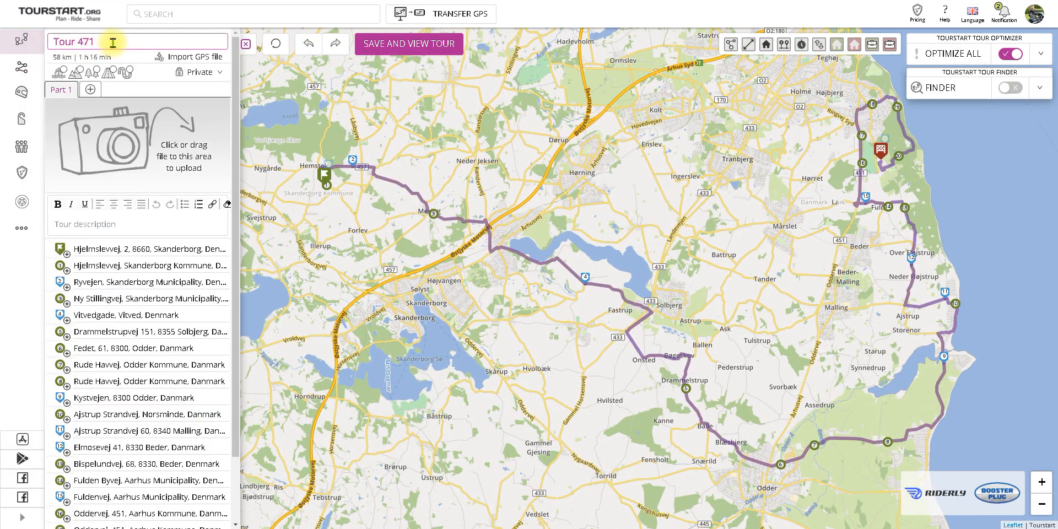
pyautogui.write('-')
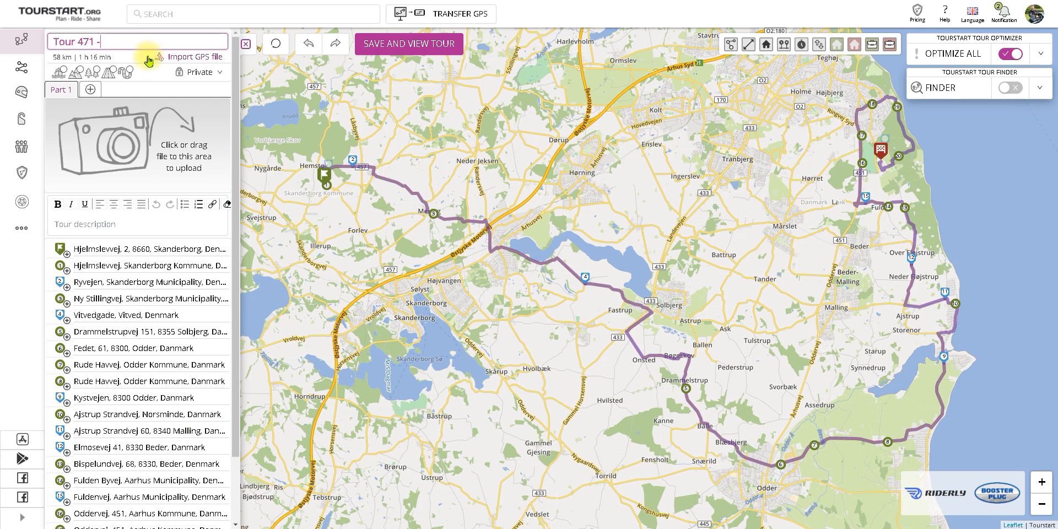
pyautogui.write('JAN EVENING RIDE')
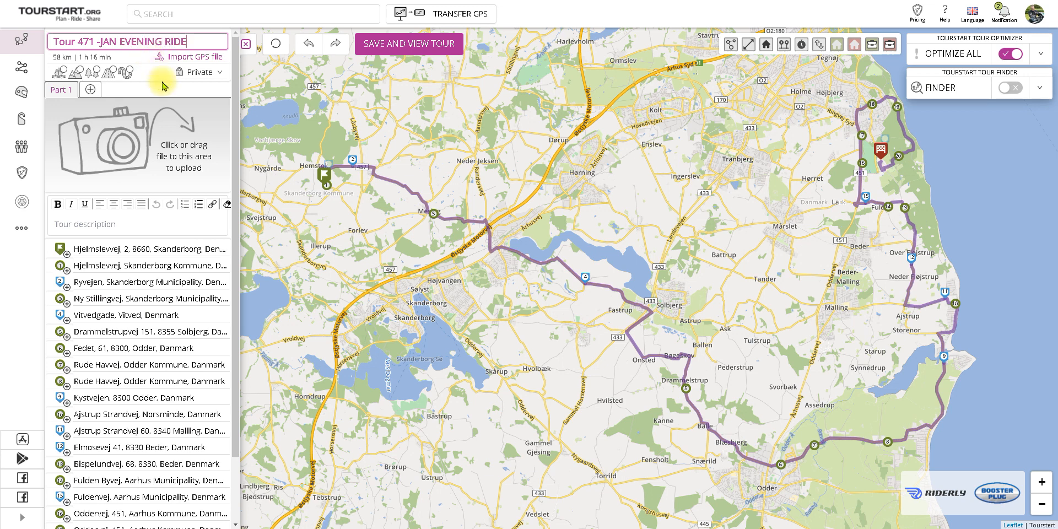
pyautogui.click(98, 41)
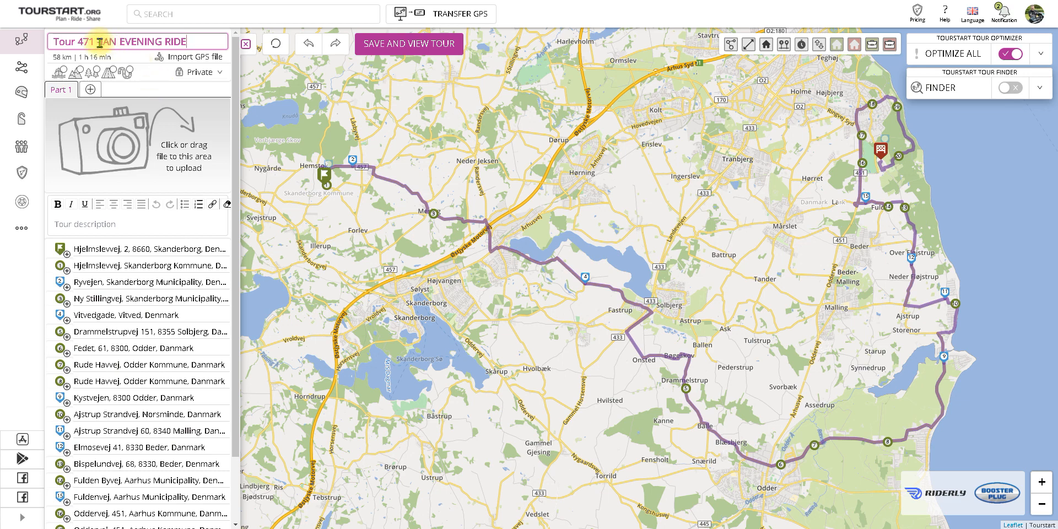
pyautogui.click(145, 83)
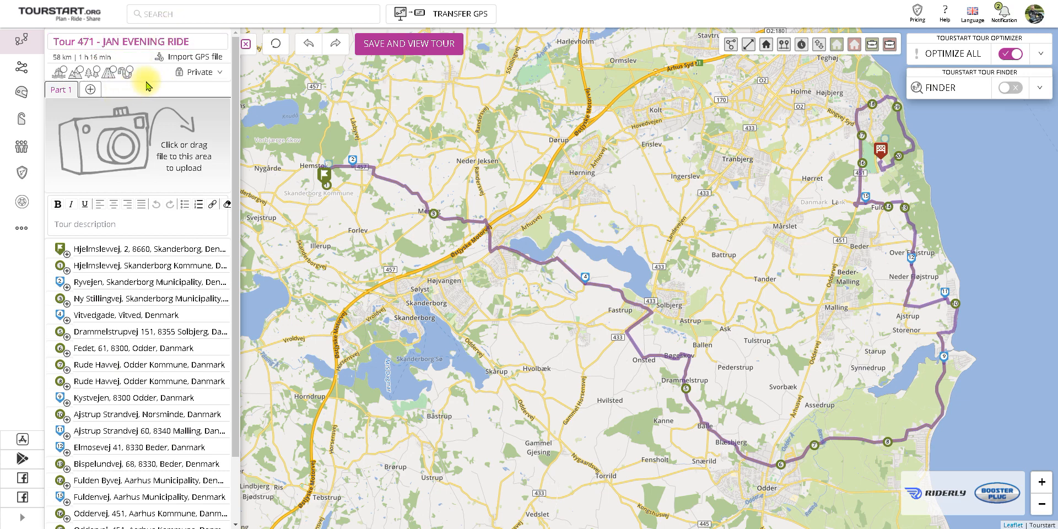
pyautogui.scroll(-1, 481, 239)
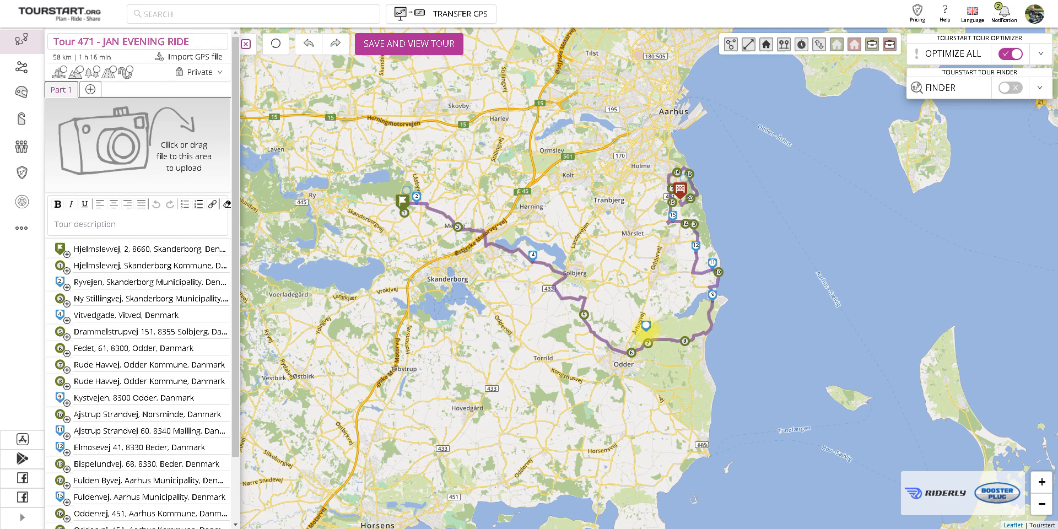
pyautogui.moveTo(409, 311); pyautogui.dragTo(588, 303)
pyautogui.moveTo(422, 334); pyautogui.dragTo(468, 269)
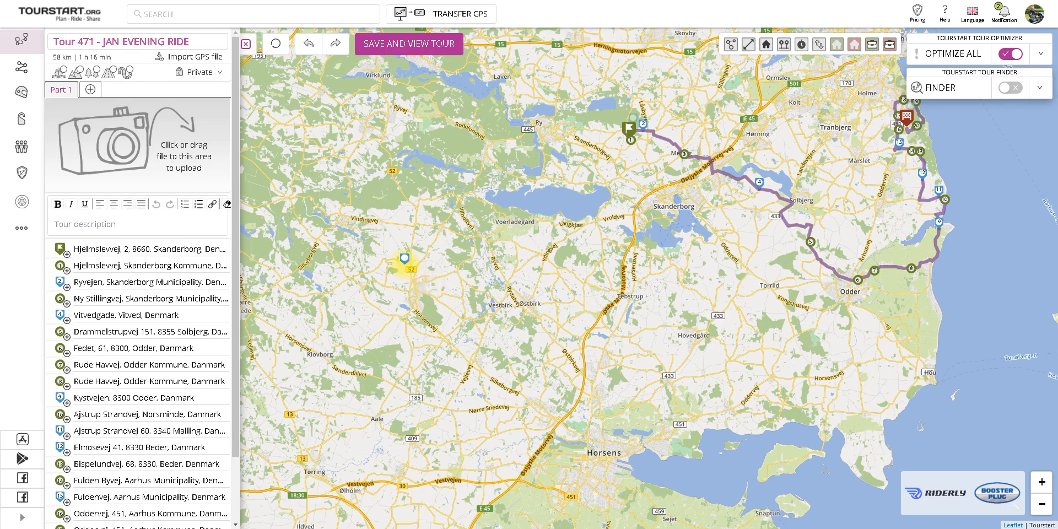
pyautogui.scroll(1, 402, 257)
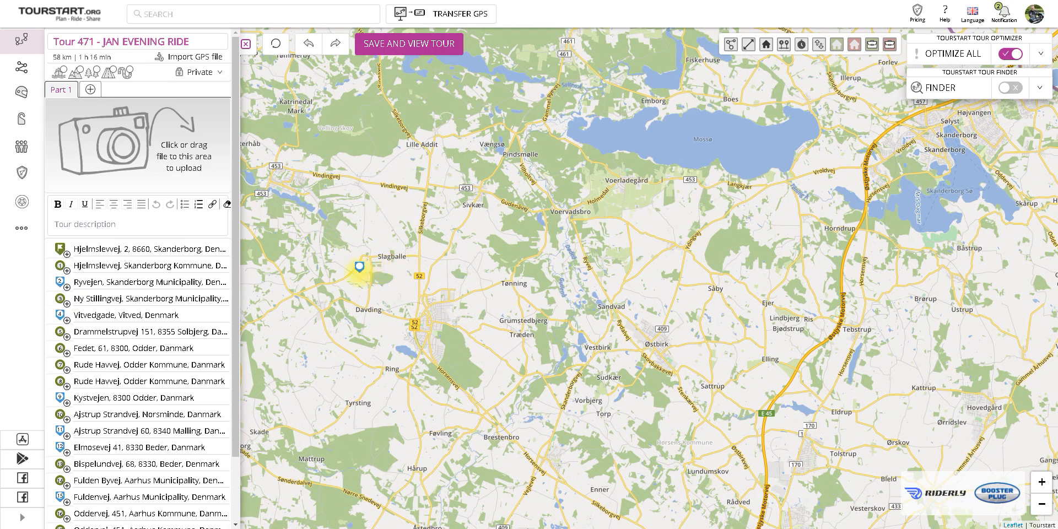
pyautogui.scroll(1, 334, 269)
pyautogui.moveTo(330, 256); pyautogui.dragTo(407, 280)
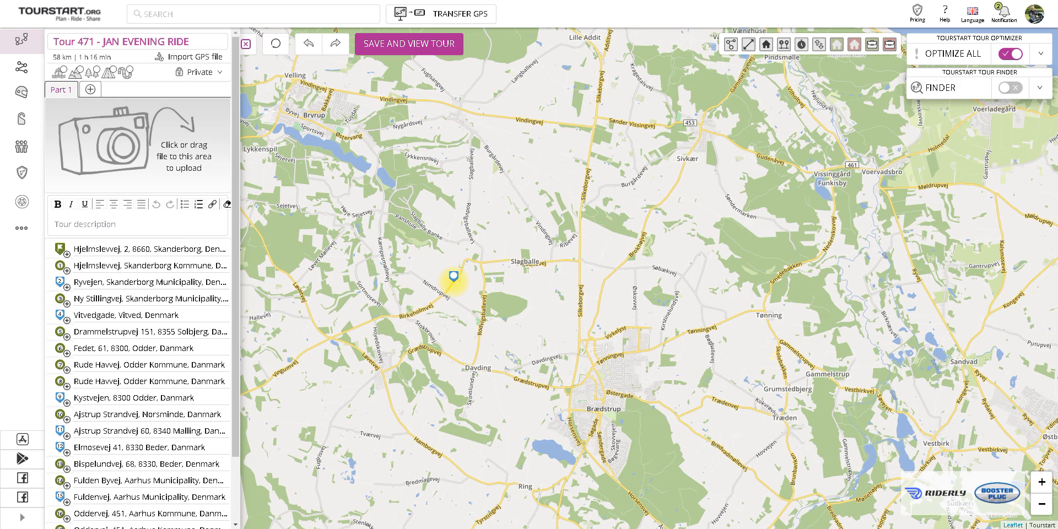
pyautogui.rightClick(453, 279)
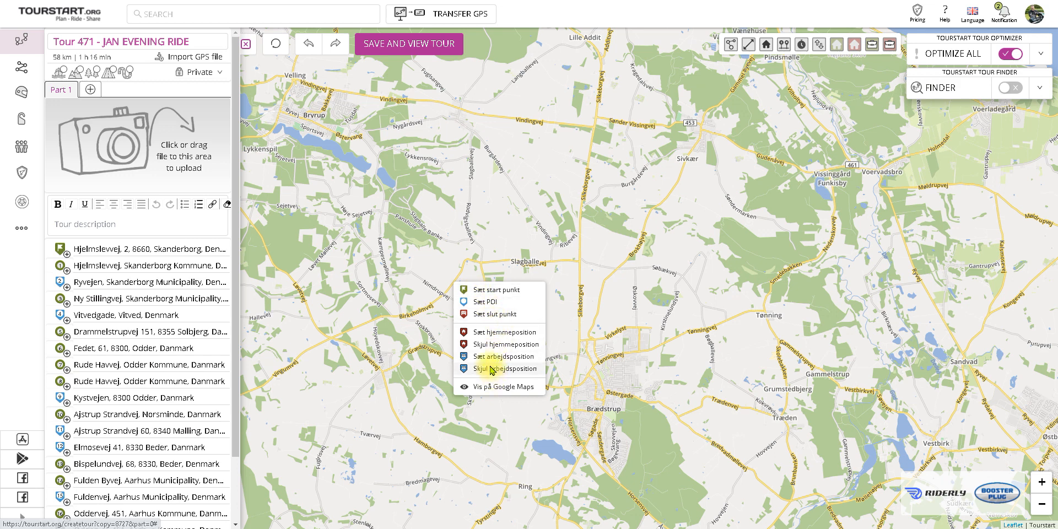
pyautogui.click(487, 292)
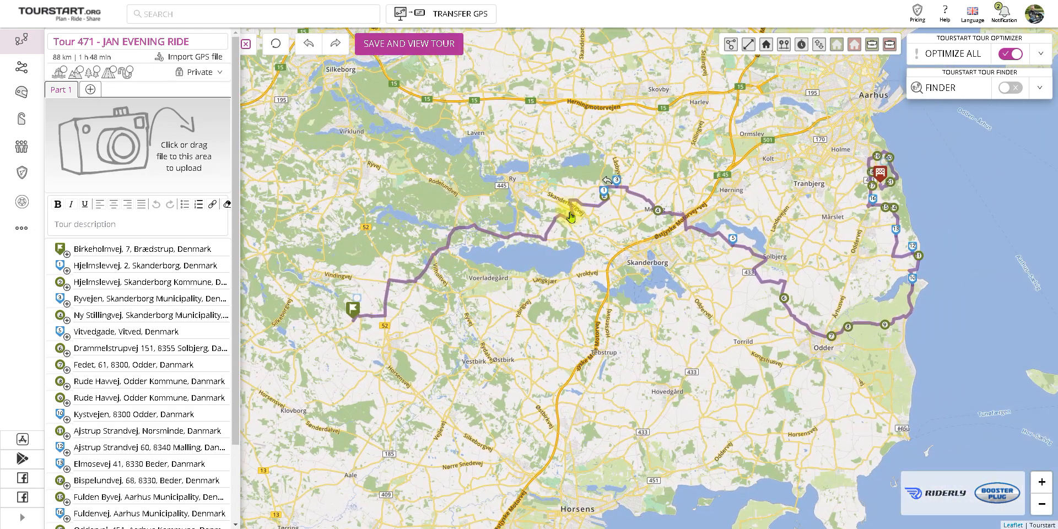
# Reroute through a via point near Skanderborgvej, lengthening the route to 88 km
pyautogui.moveTo(570, 217)
pyautogui.mouseDown()
pyautogui.moveTo(619, 209)
pyautogui.moveTo(493, 227)
pyautogui.mouseUp()
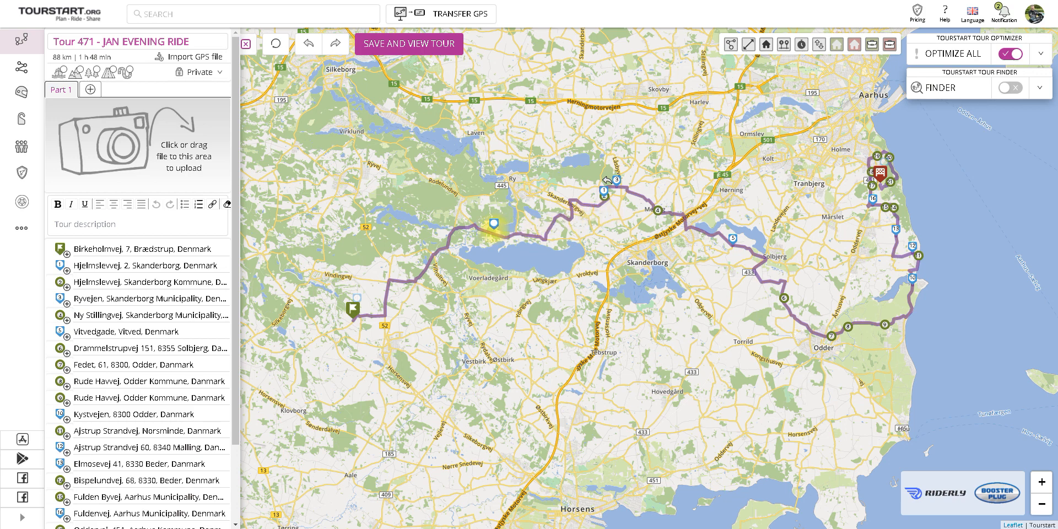
pyautogui.scroll(1, 494, 226)
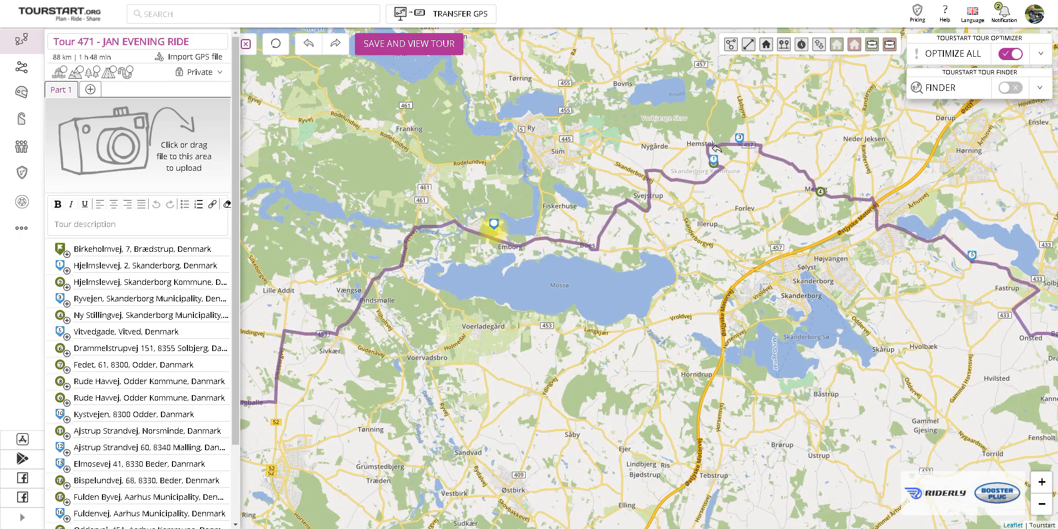
pyautogui.moveTo(490, 212); pyautogui.dragTo(521, 215)
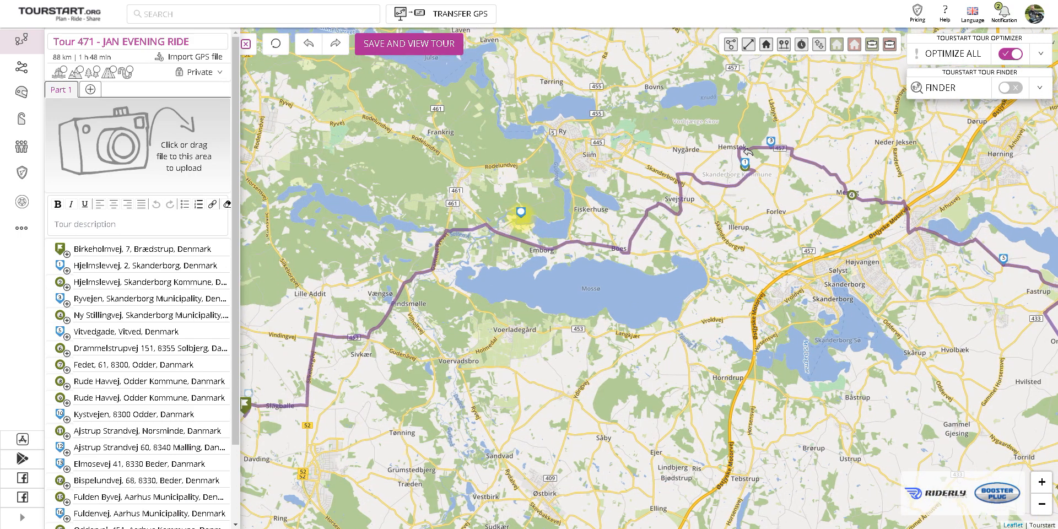
# Turn on Highlight unpaved roads so unpaved stretches show in red
pyautogui.click(1040, 54)
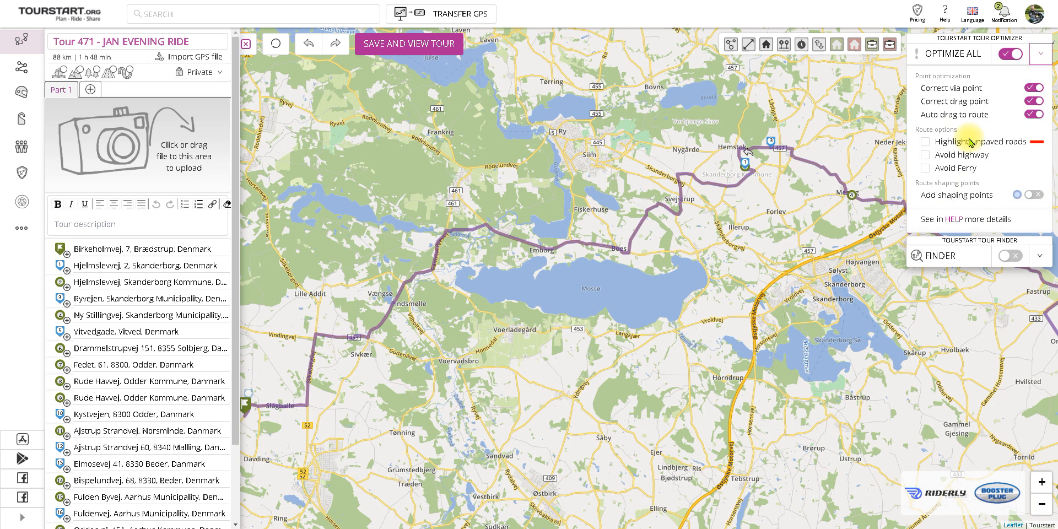
pyautogui.click(926, 141)
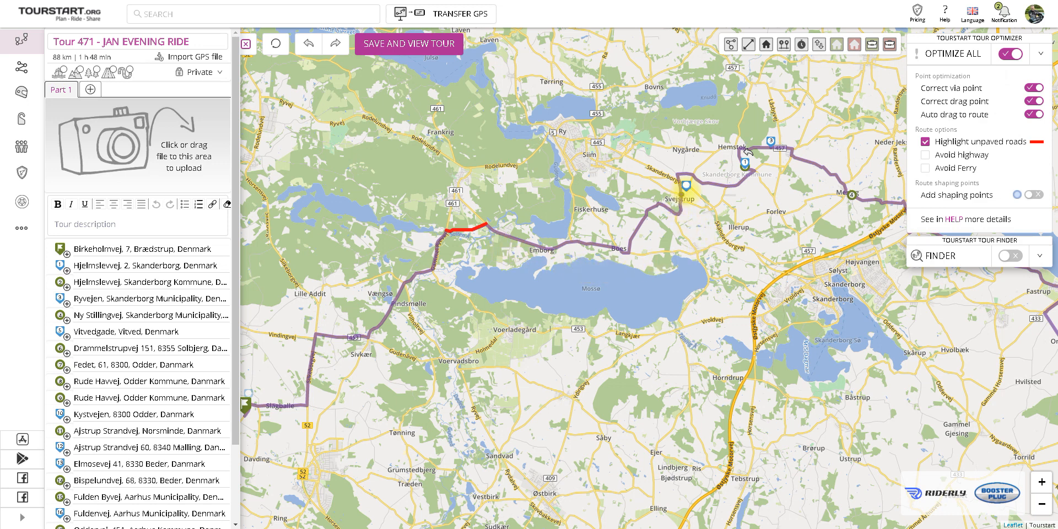
pyautogui.click(644, 274)
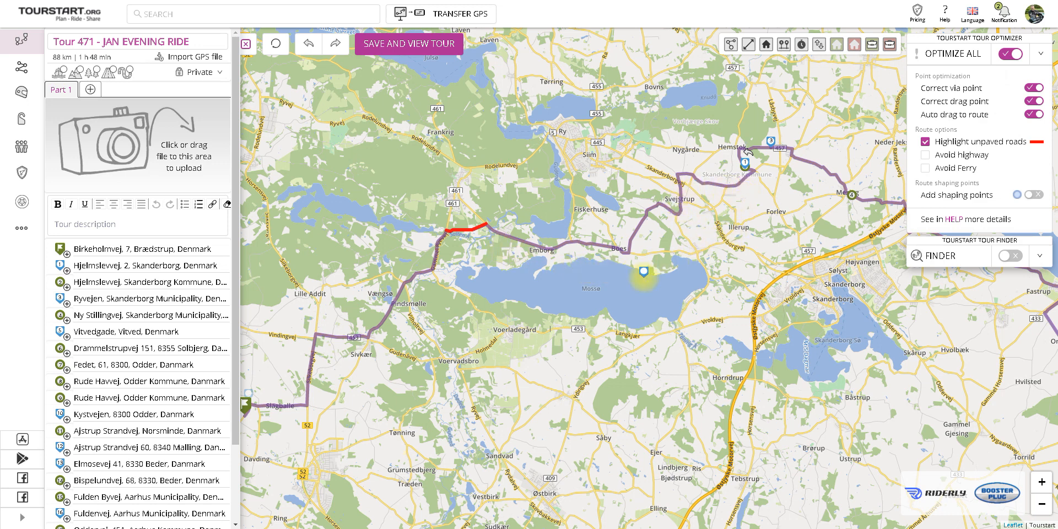
pyautogui.click(382, 328)
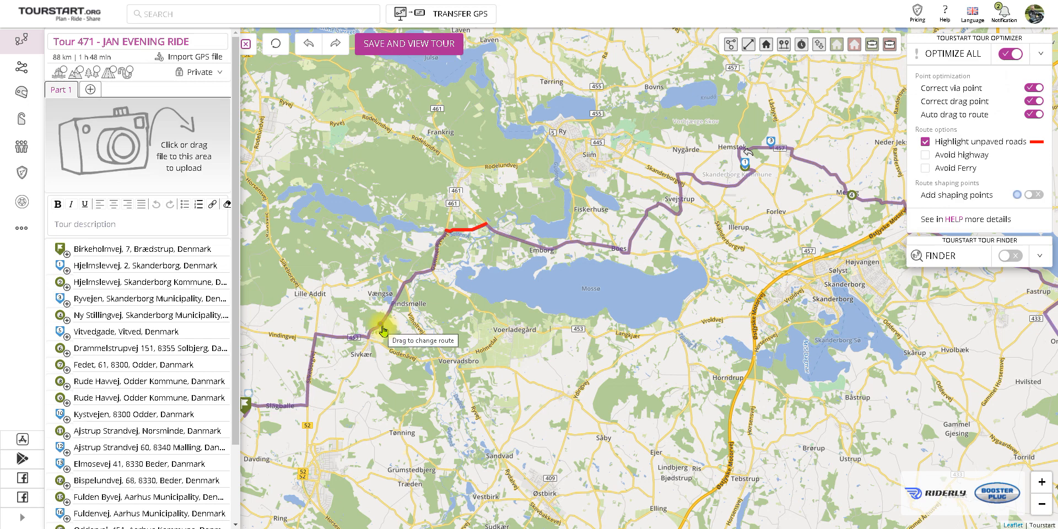
# Drag the route out to Sivkær and move waypoint 7 to Rantzausgavevej near Odder
pyautogui.click(316, 349)
pyautogui.moveTo(316, 349); pyautogui.dragTo(356, 367)
pyautogui.scroll(-1, 380, 384)
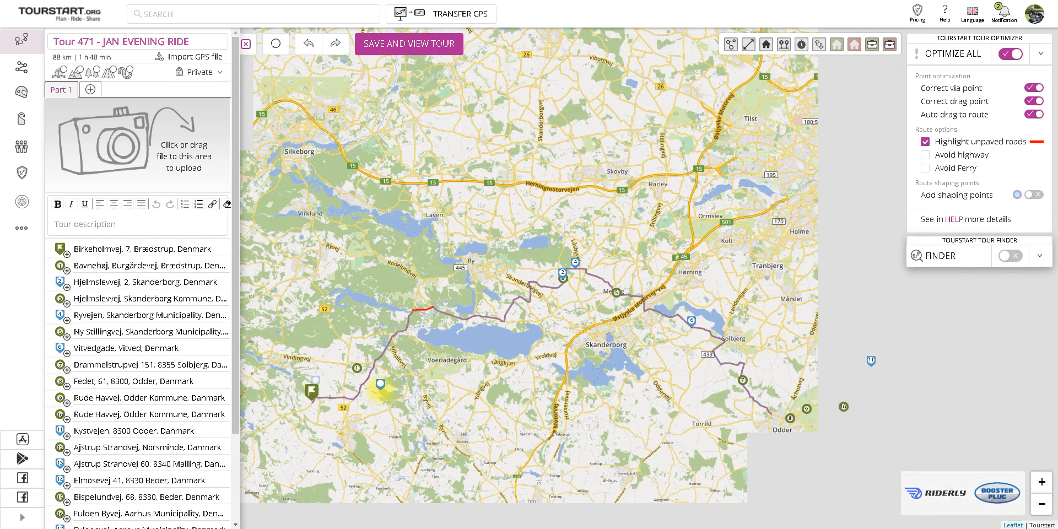
pyautogui.moveTo(506, 389); pyautogui.dragTo(483, 306)
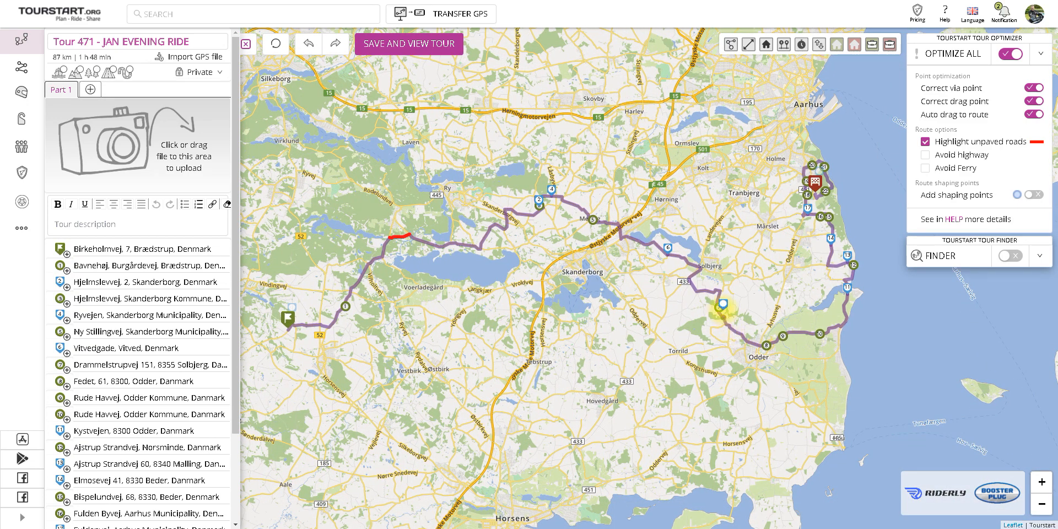
pyautogui.moveTo(718, 310); pyautogui.dragTo(707, 320)
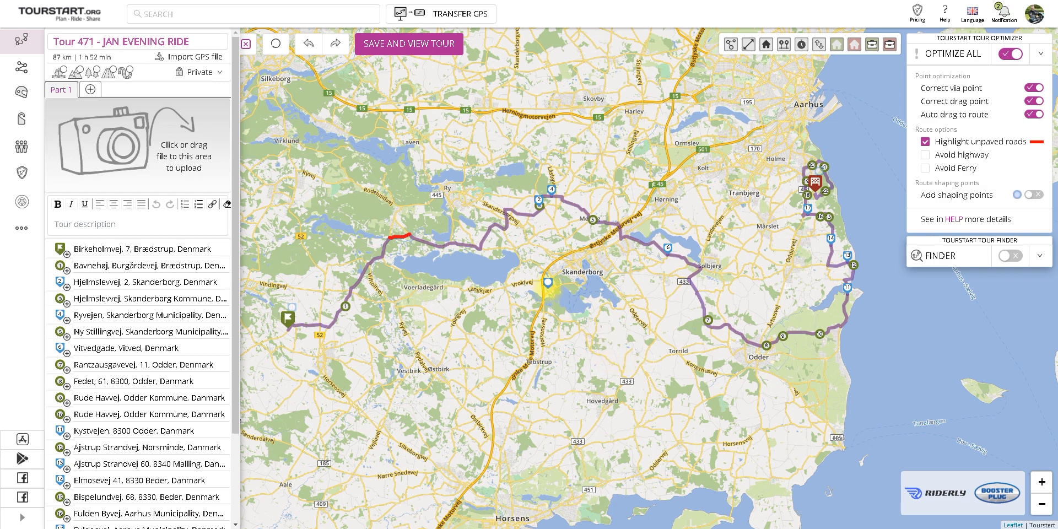
pyautogui.moveTo(548, 286)
pyautogui.mouseDown()
pyautogui.moveTo(513, 148)
pyautogui.moveTo(453, 82)
pyautogui.mouseUp()
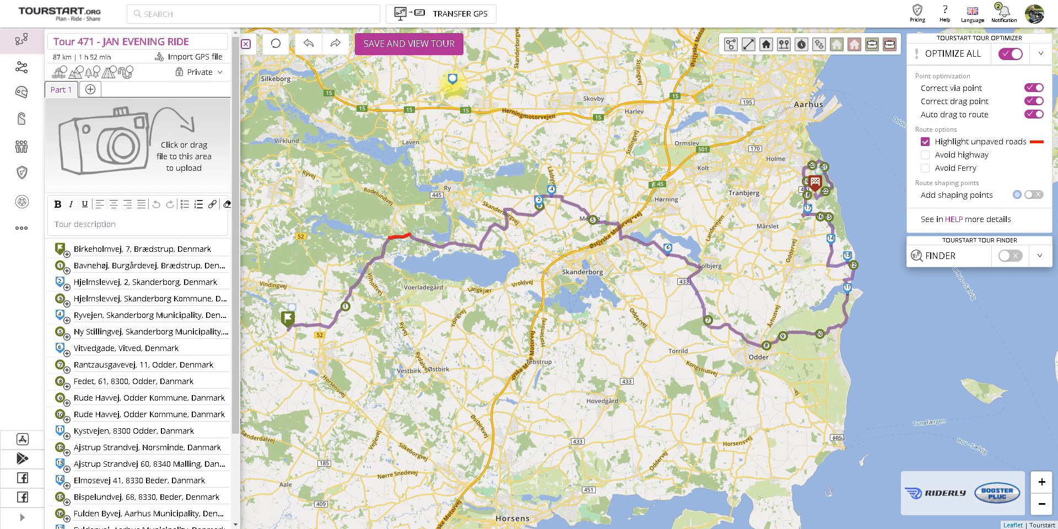
# Save Tour 471, add it to the GPS download list and start the Tourstart Transfer
pyautogui.click(430, 49)
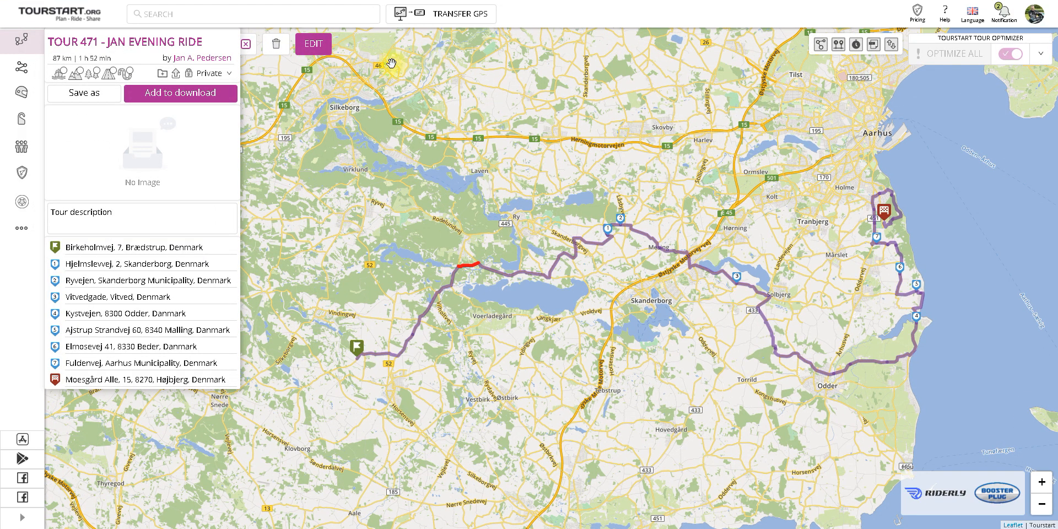
pyautogui.click(204, 94)
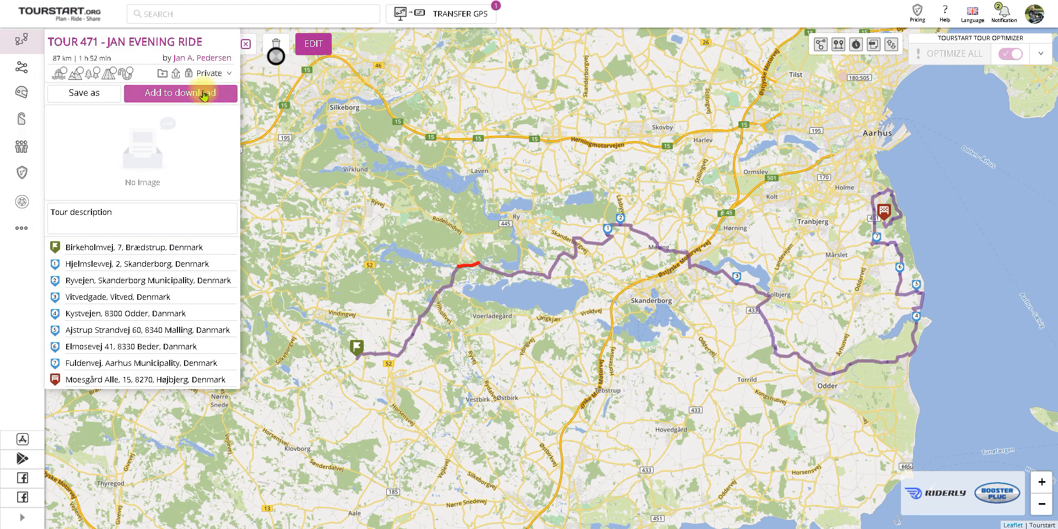
pyautogui.click(418, 19)
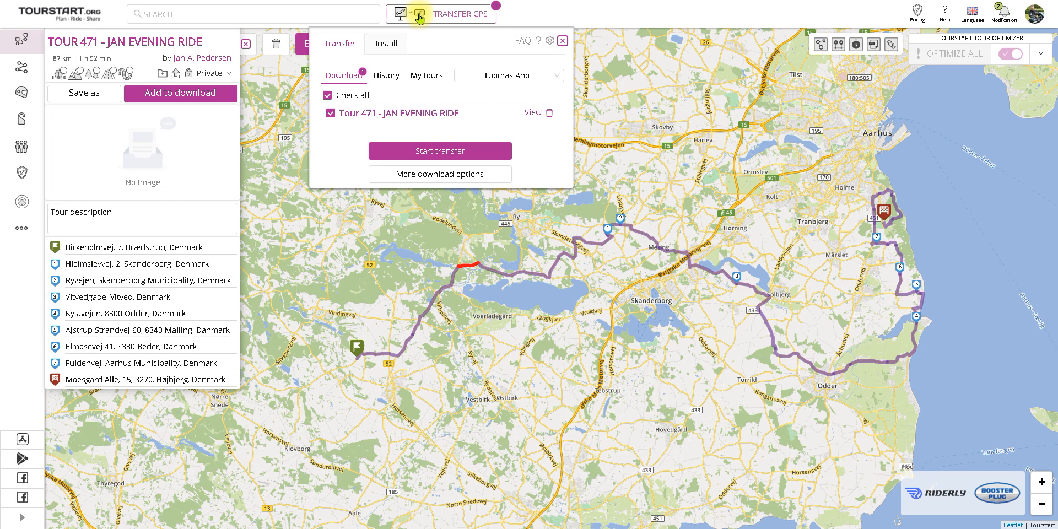
pyautogui.click(438, 149)
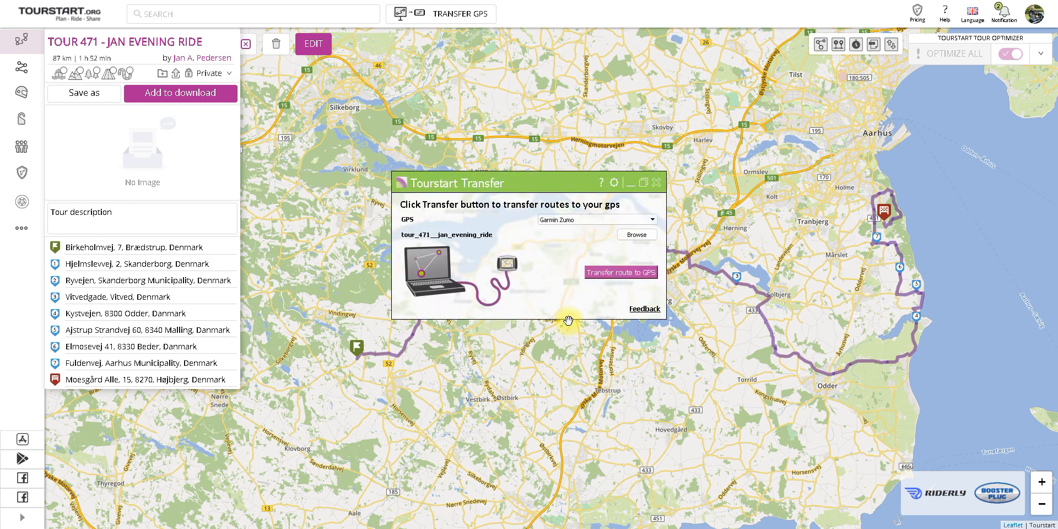
pyautogui.click(630, 185)
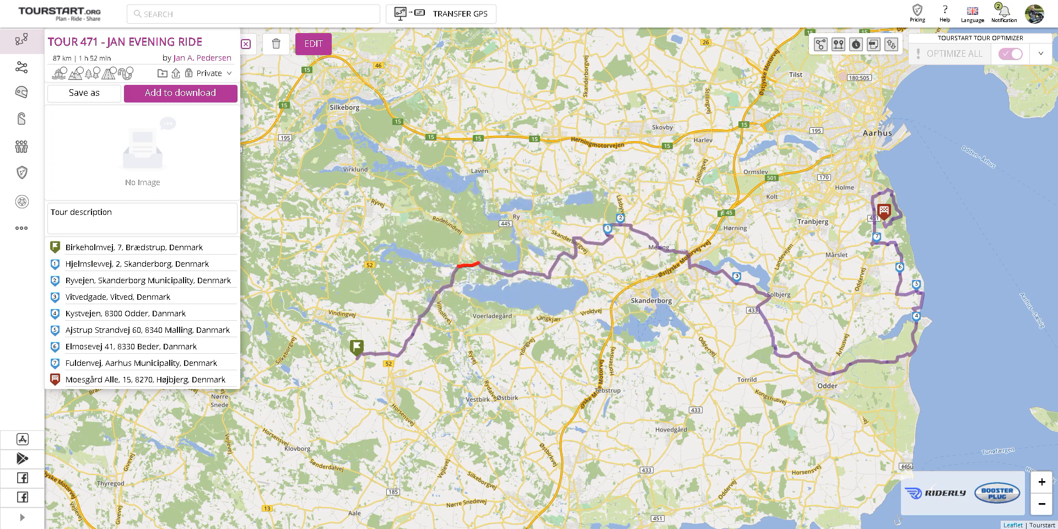
pyautogui.hotkey('alt', 'Tab')
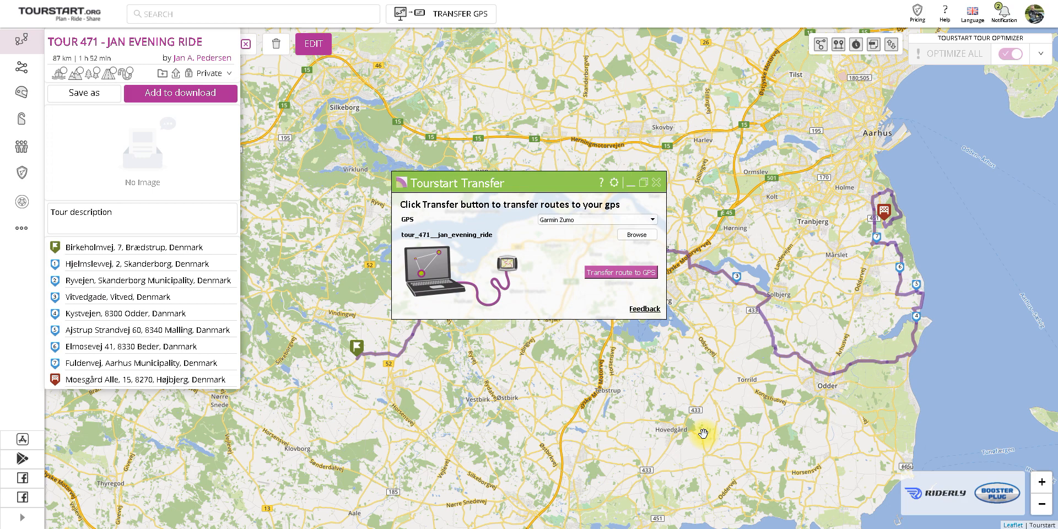
pyautogui.click(629, 184)
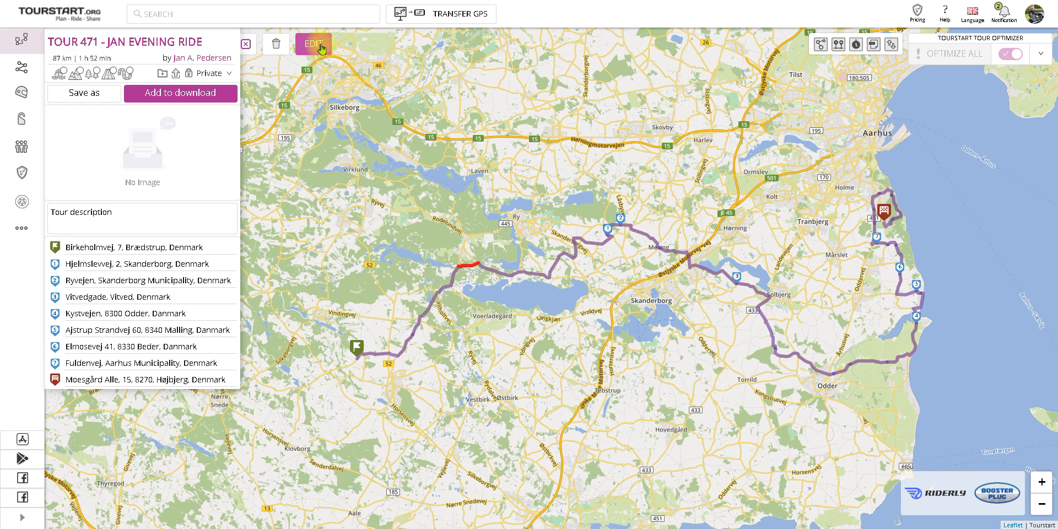
pyautogui.click(314, 44)
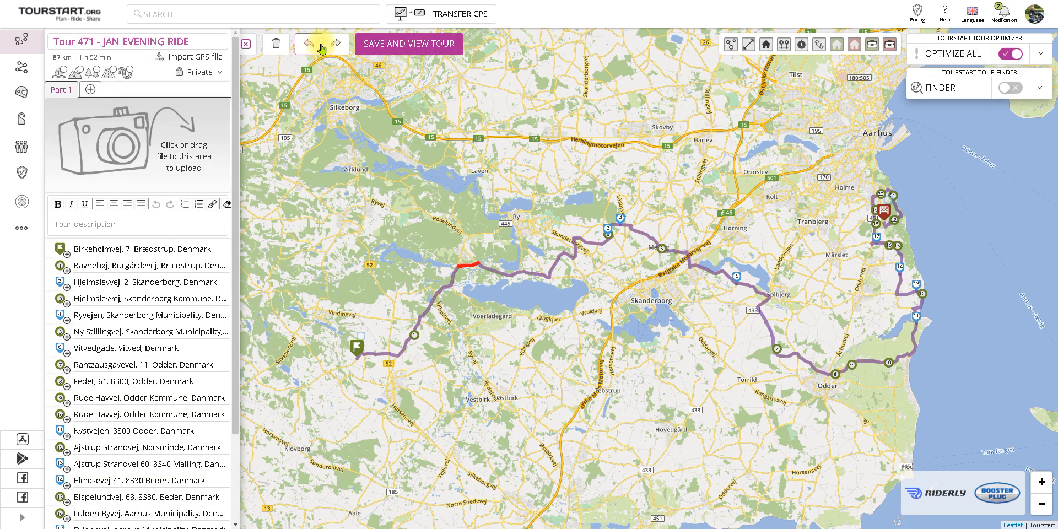
pyautogui.click(1040, 60)
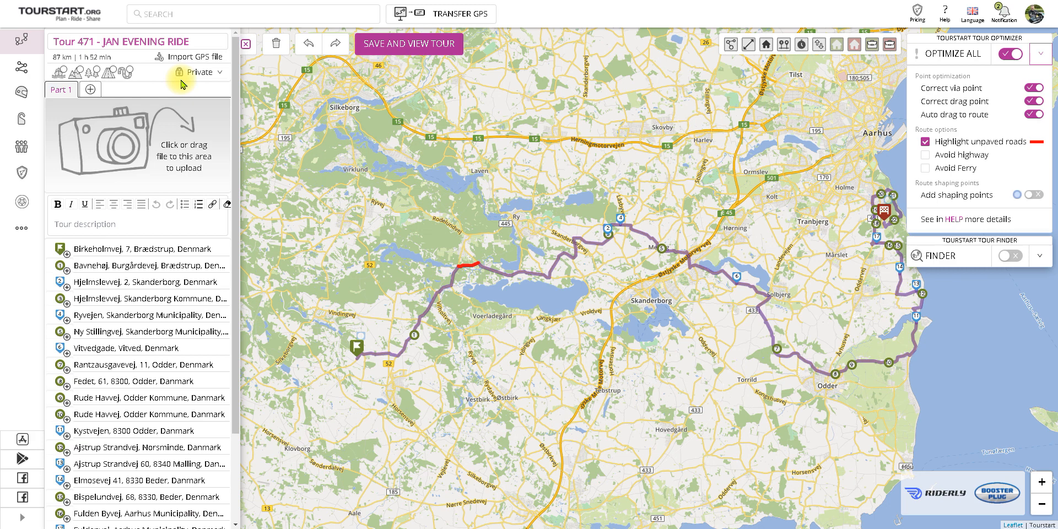
pyautogui.click(214, 74)
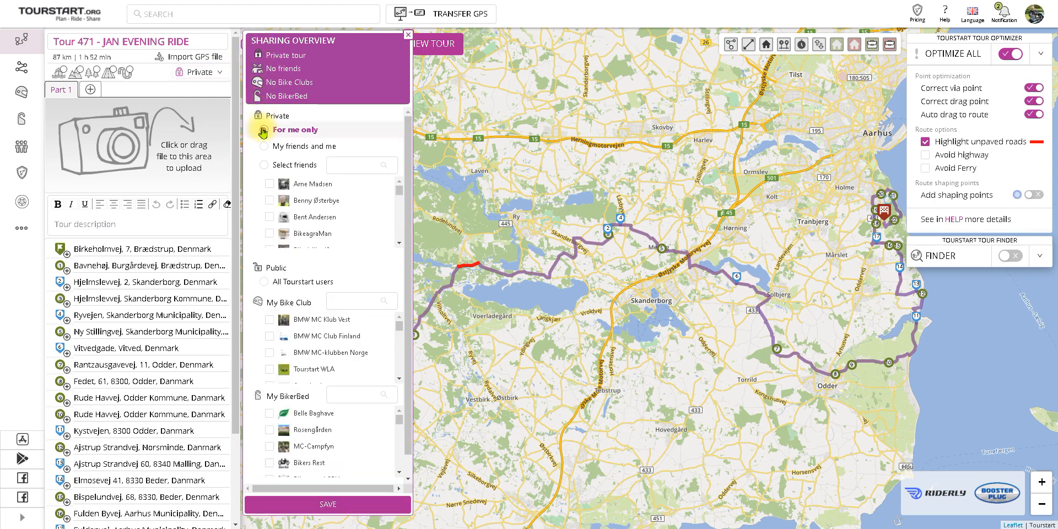
pyautogui.click(408, 35)
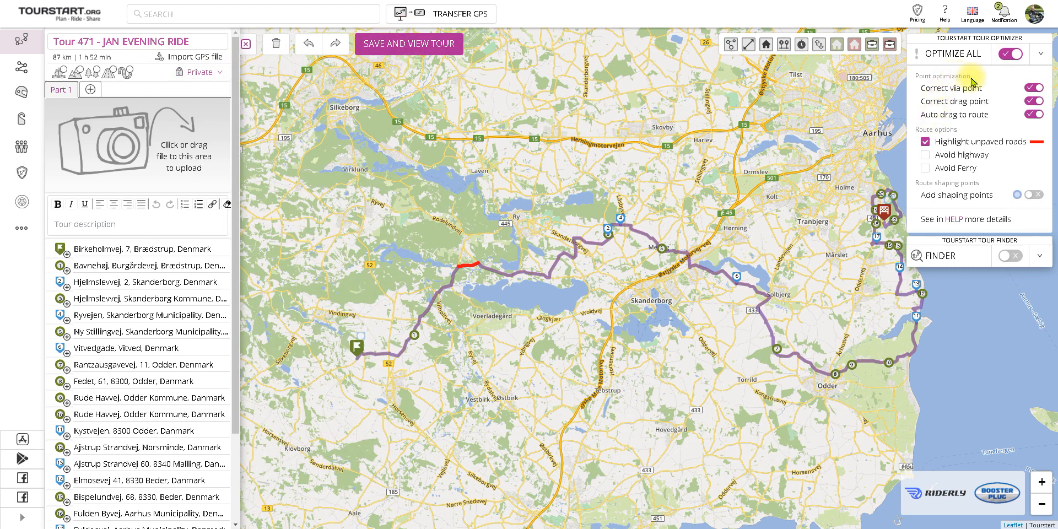
pyautogui.moveTo(942, 37); pyautogui.dragTo(1012, 38)
pyautogui.click(1012, 38)
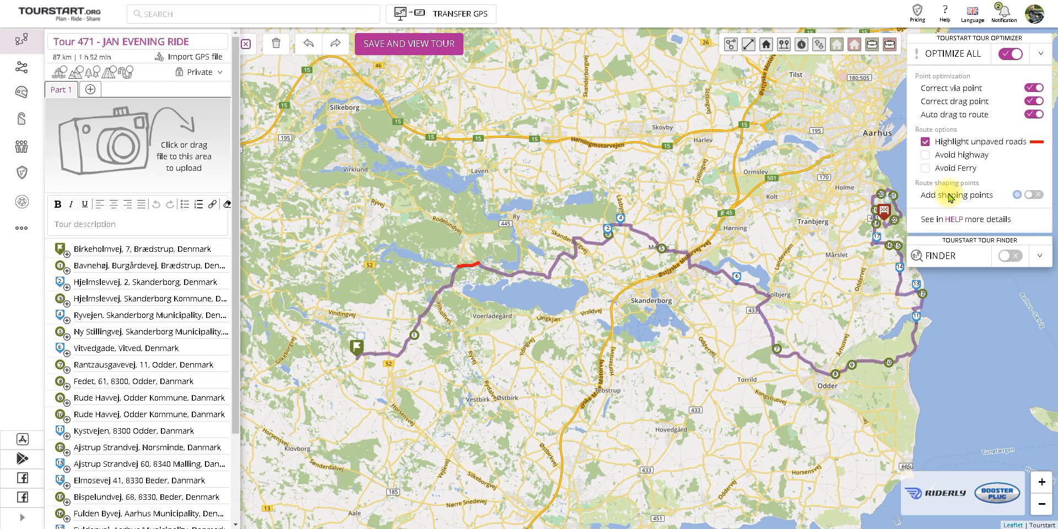
pyautogui.click(404, 50)
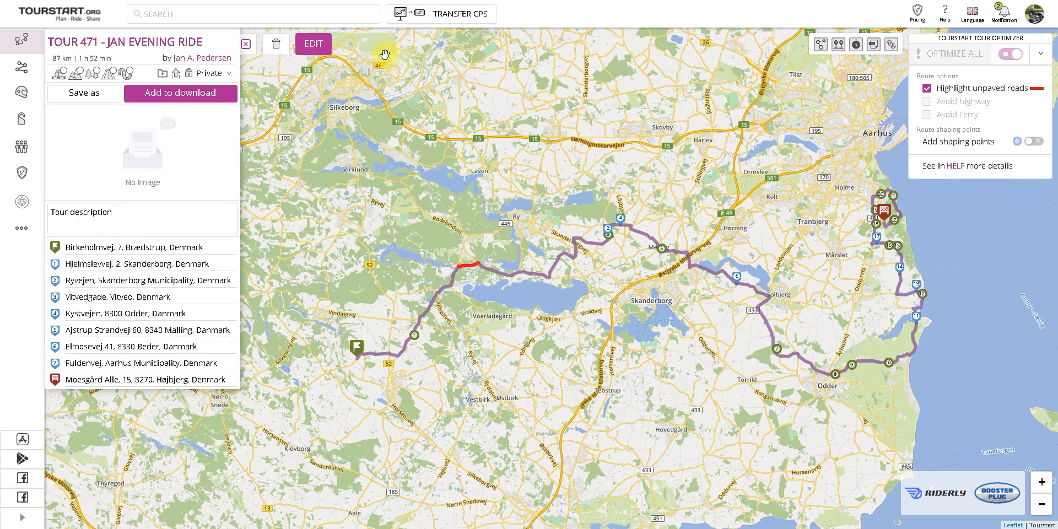
# Leave the tour and switch to the bike club map
pyautogui.click(245, 46)
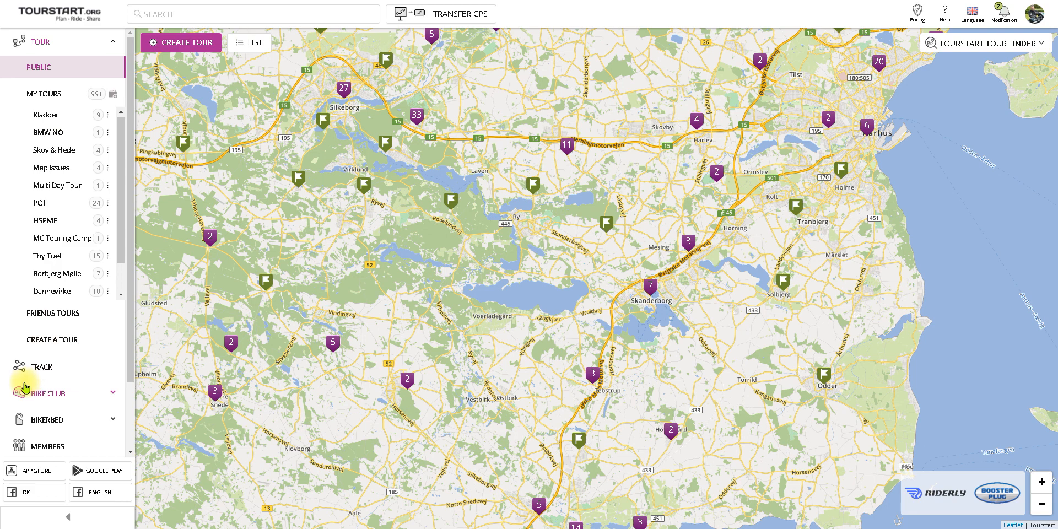
pyautogui.scroll(-2, 91, 393)
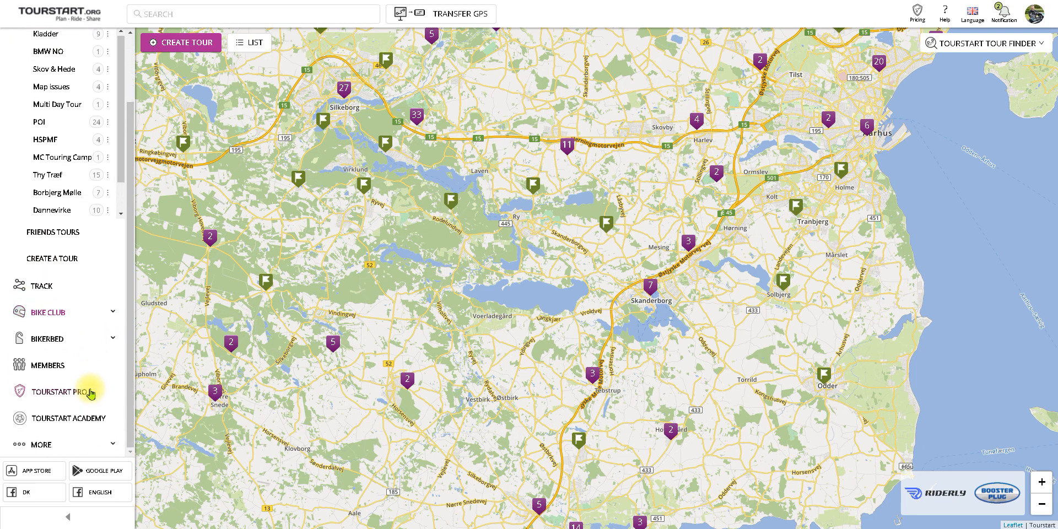
pyautogui.click(66, 313)
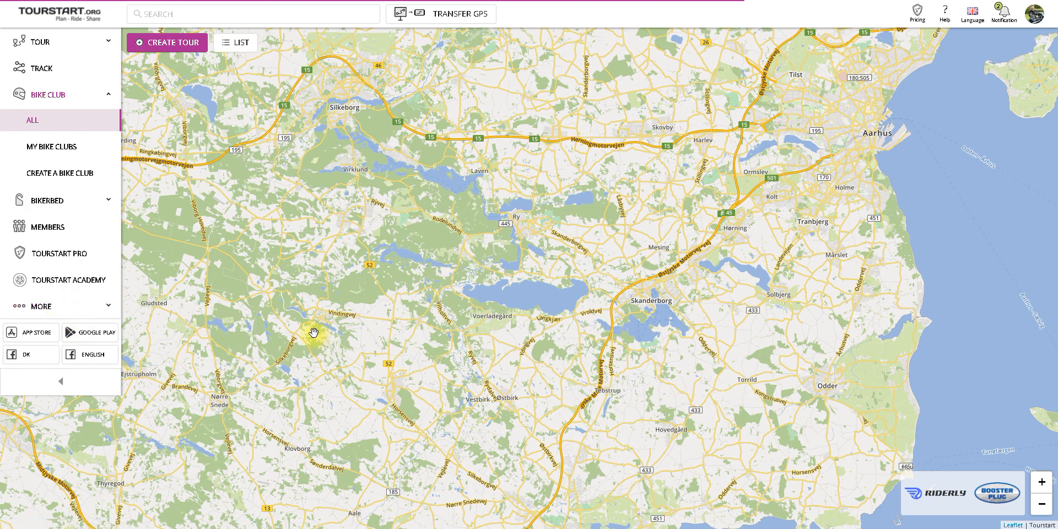
# Pan to Finland and open the BMW MC CLUB FINLAND marker near Hameenlinna
pyautogui.scroll(-1, 306, 334)
pyautogui.scroll(-2, 299, 331)
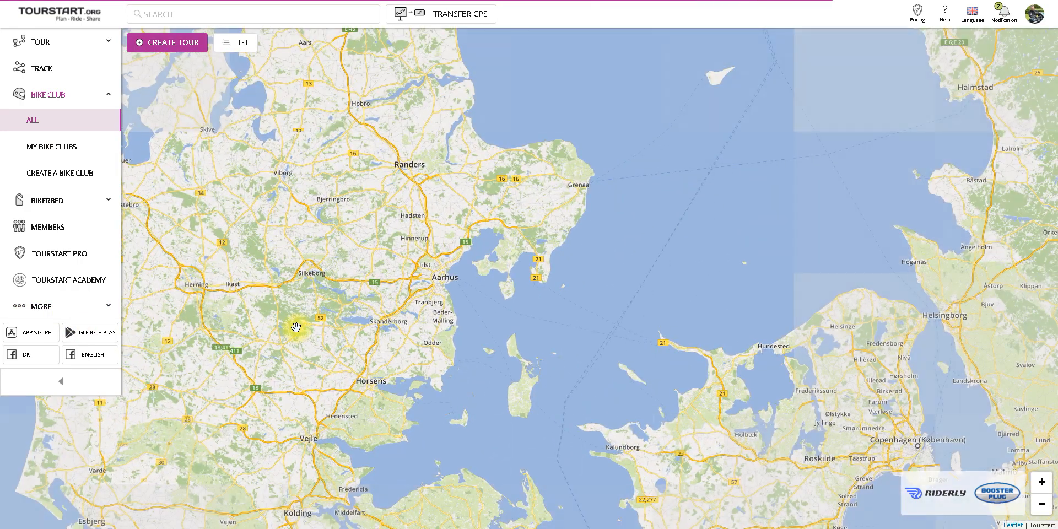
pyautogui.scroll(-1, 296, 327)
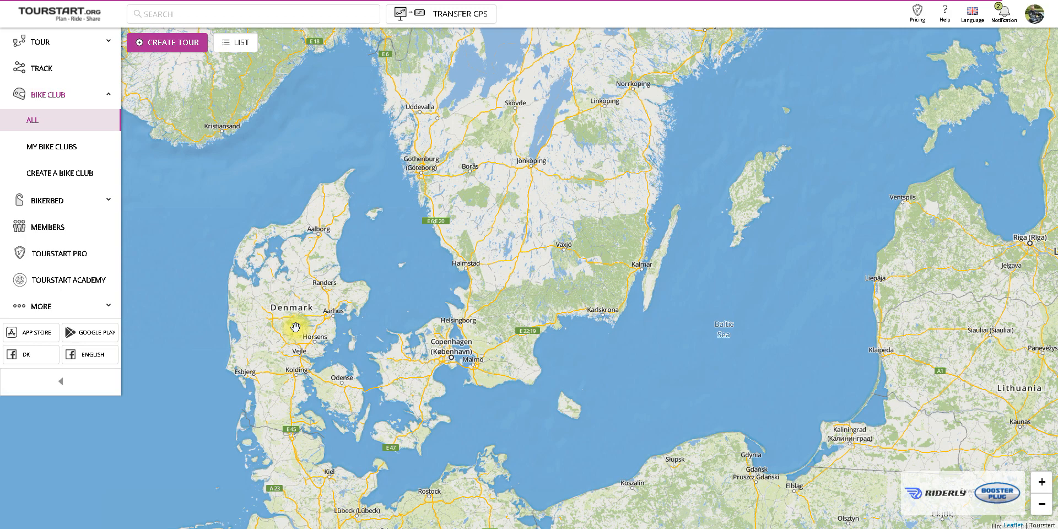
pyautogui.scroll(-1, 390, 261)
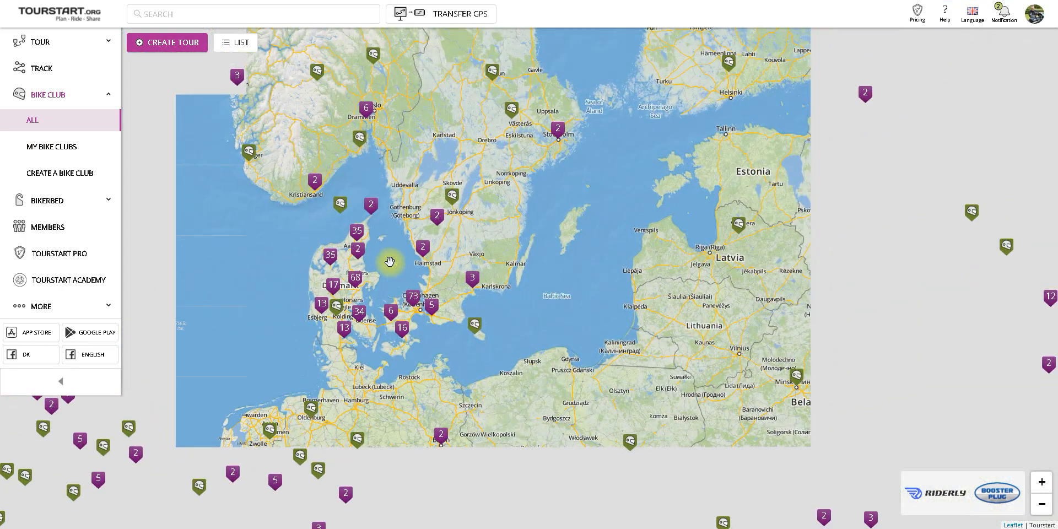
pyautogui.moveTo(539, 204); pyautogui.dragTo(447, 341)
pyautogui.moveTo(529, 177); pyautogui.dragTo(437, 269)
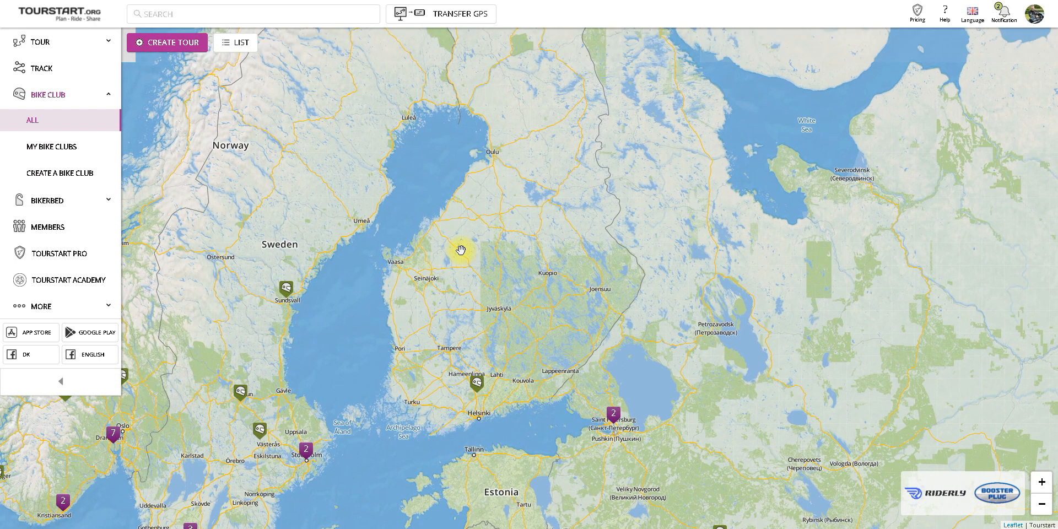
pyautogui.click(478, 385)
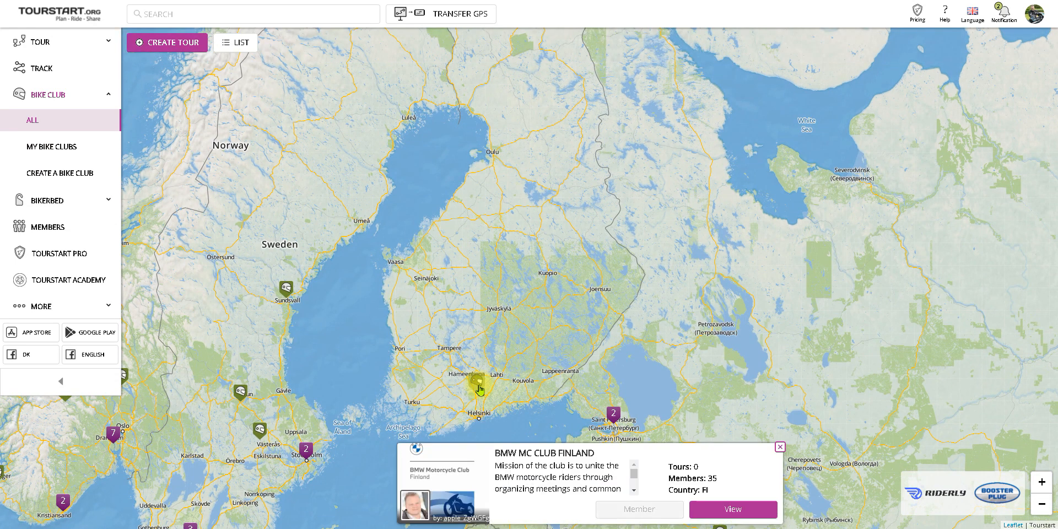
# Open the BMW MC CLUB FINLAND profile via View, briefly toggle LIST, and pan the map west
pyautogui.doubleClick(712, 478)
pyautogui.click(736, 512)
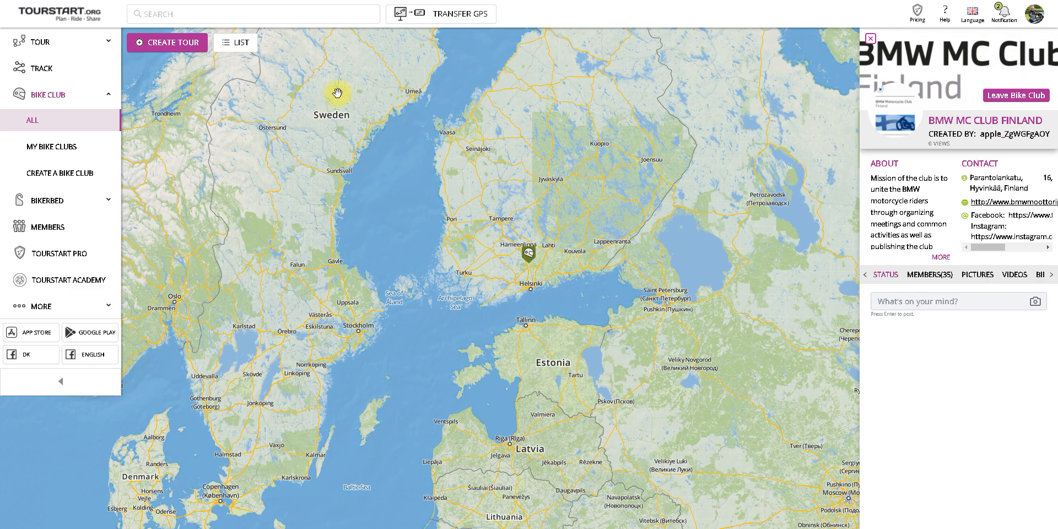
pyautogui.click(224, 46)
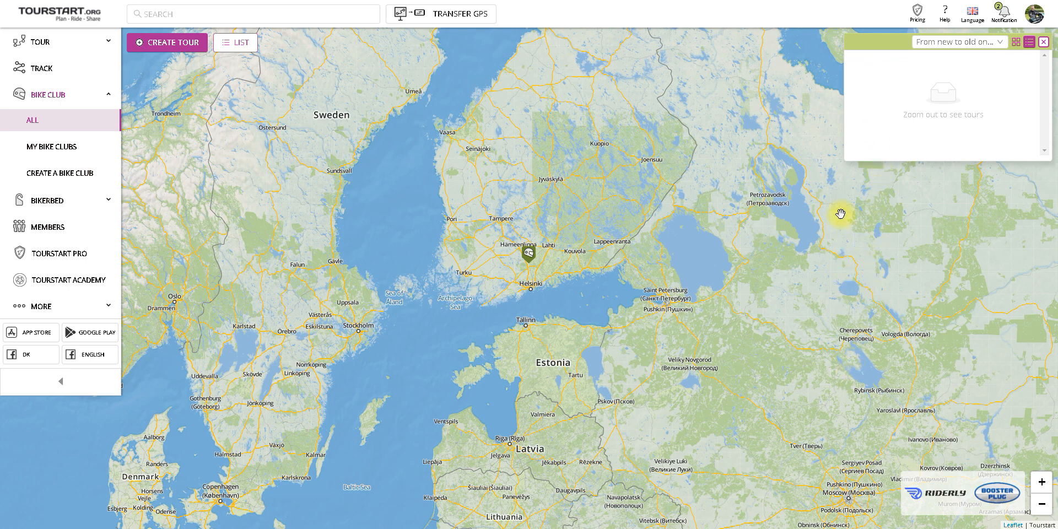
pyautogui.click(236, 52)
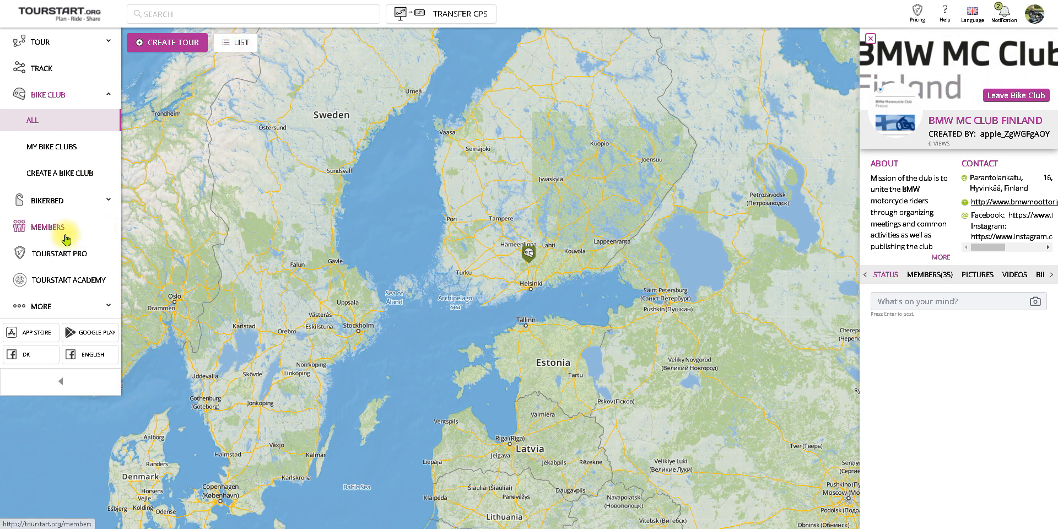
pyautogui.moveTo(207, 257); pyautogui.dragTo(339, 201)
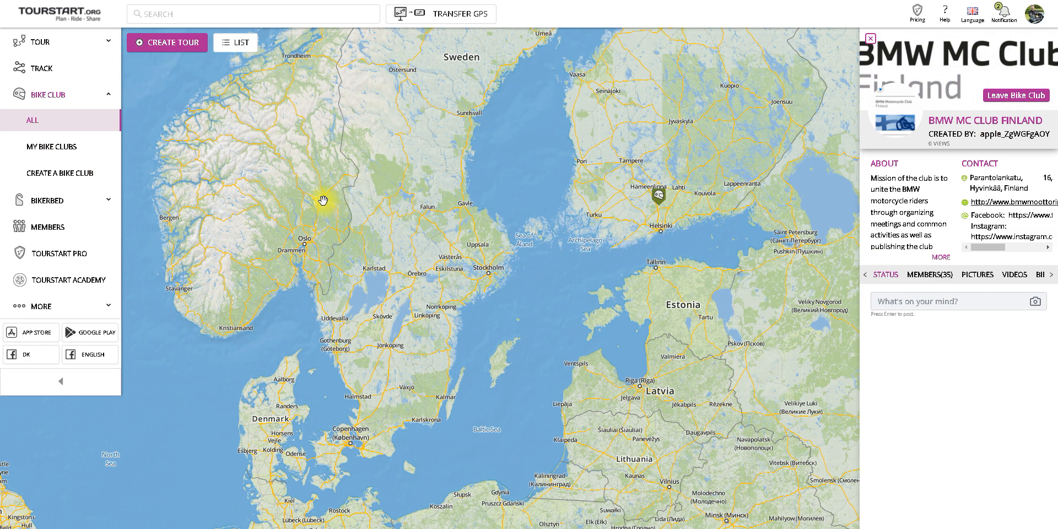
# Switch the map to bikerbeds and zoom into Schleswig-Holstein near Owschlag
pyautogui.click(59, 199)
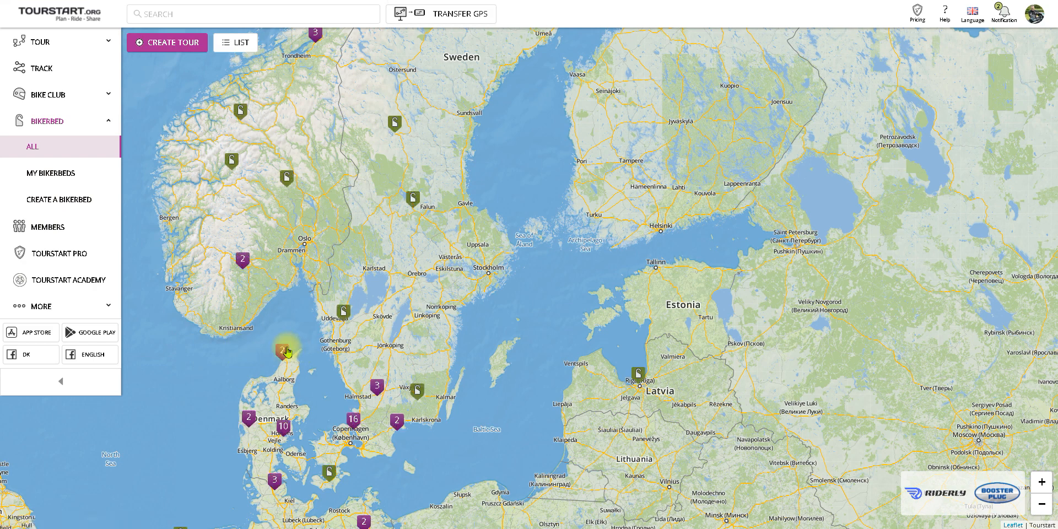
pyautogui.moveTo(323, 369); pyautogui.dragTo(361, 303)
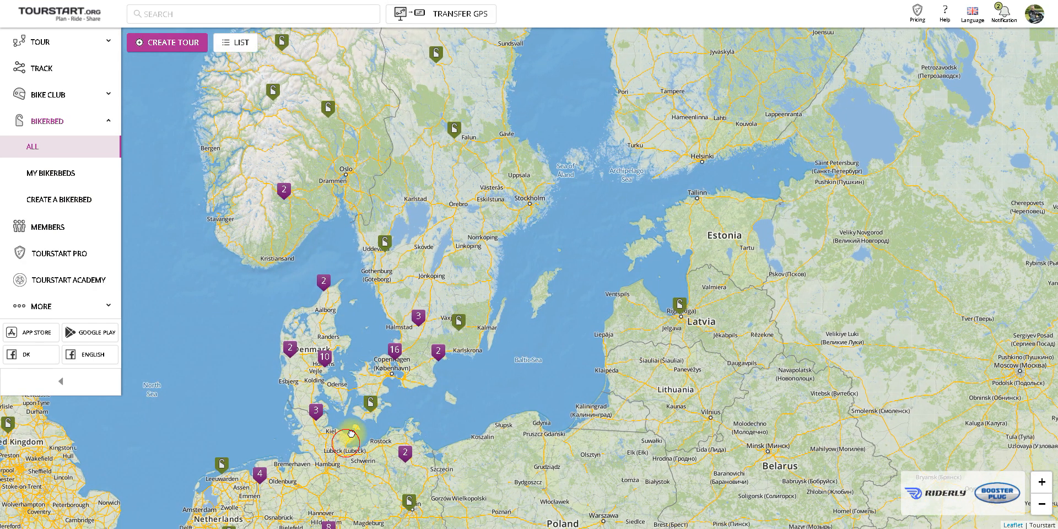
pyautogui.moveTo(345, 439); pyautogui.dragTo(417, 367)
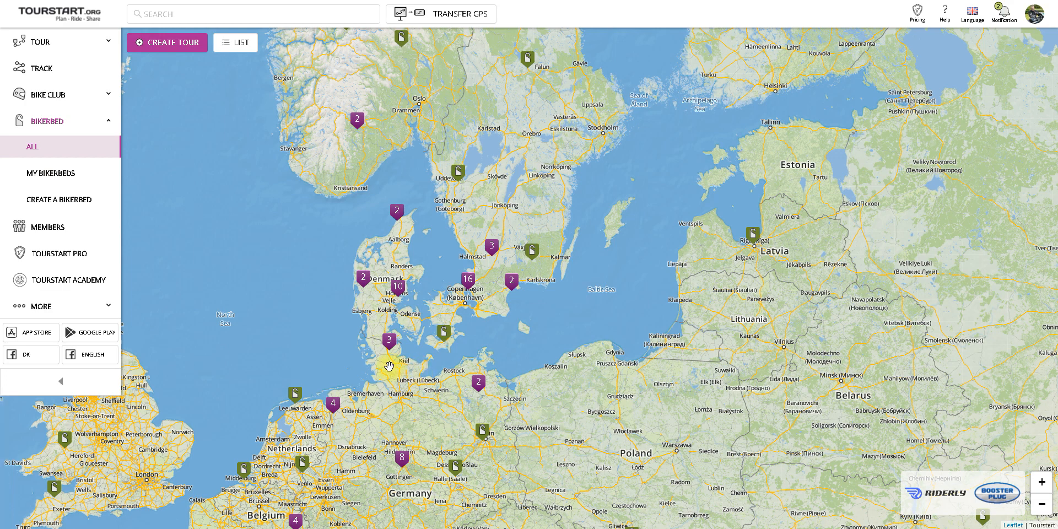
pyautogui.scroll(1, 390, 367)
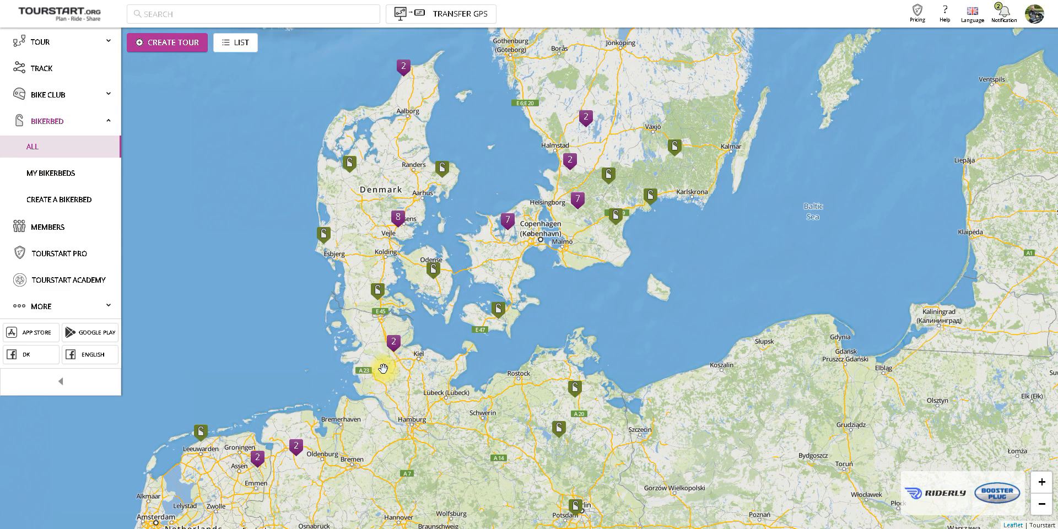
pyautogui.scroll(1, 383, 368)
pyautogui.scroll(1, 383, 368)
pyautogui.scroll(1, 383, 369)
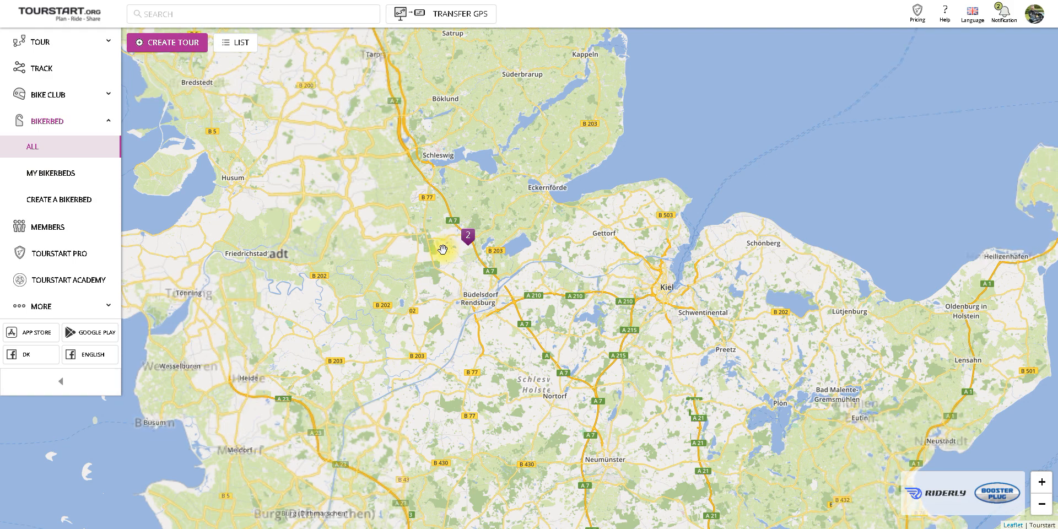
pyautogui.scroll(1, 440, 243)
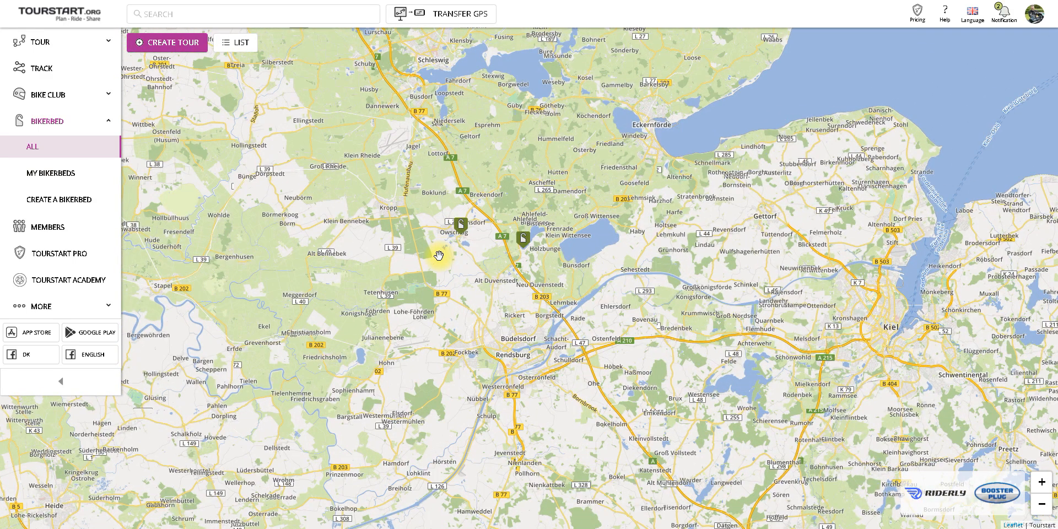
# Open the Dannevirke bikerbed's profile near Owschlag and list its tours
pyautogui.click(462, 226)
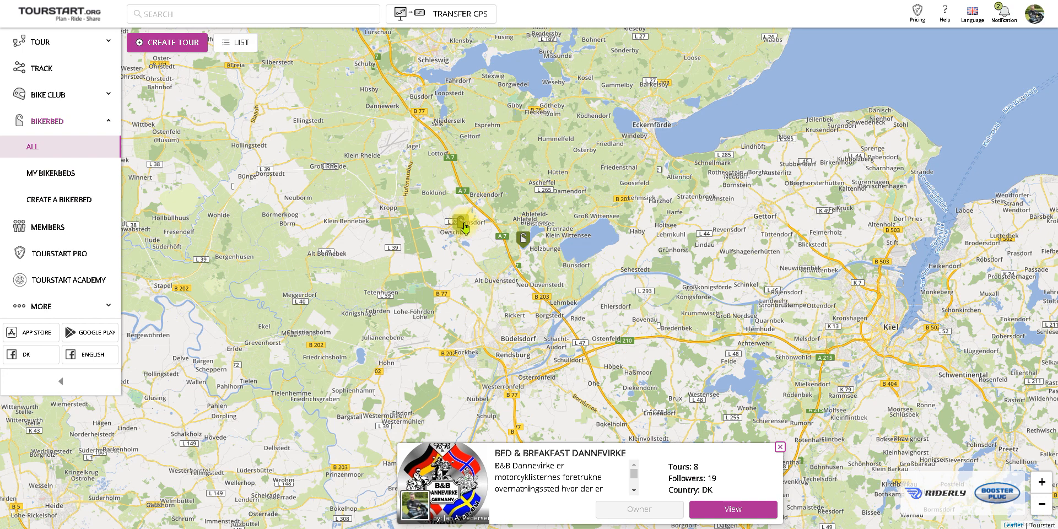
pyautogui.click(723, 506)
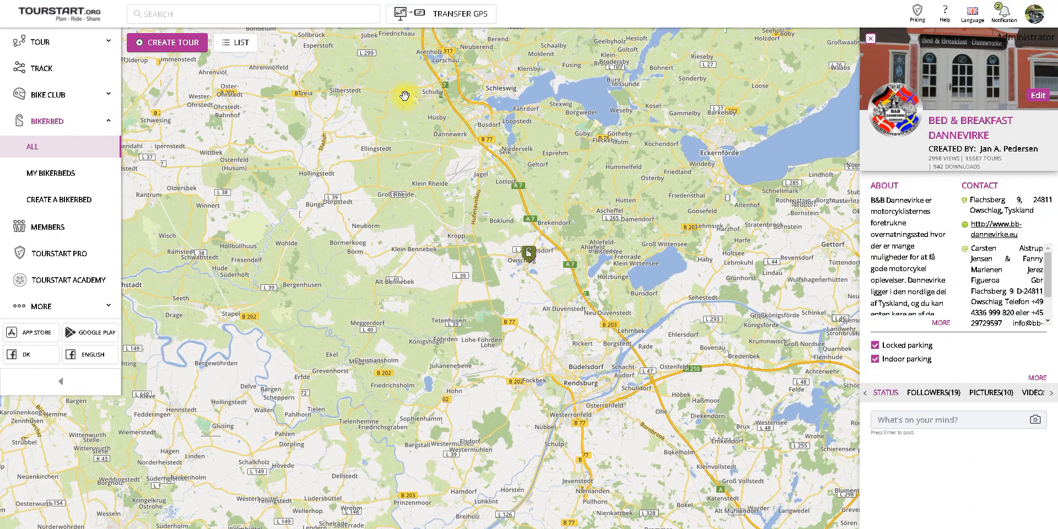
pyautogui.click(227, 44)
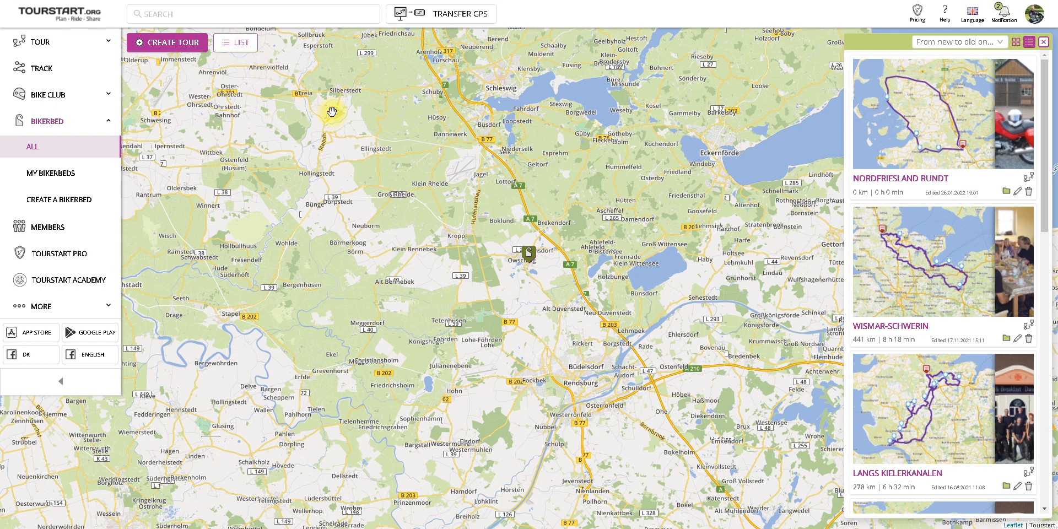
pyautogui.click(908, 283)
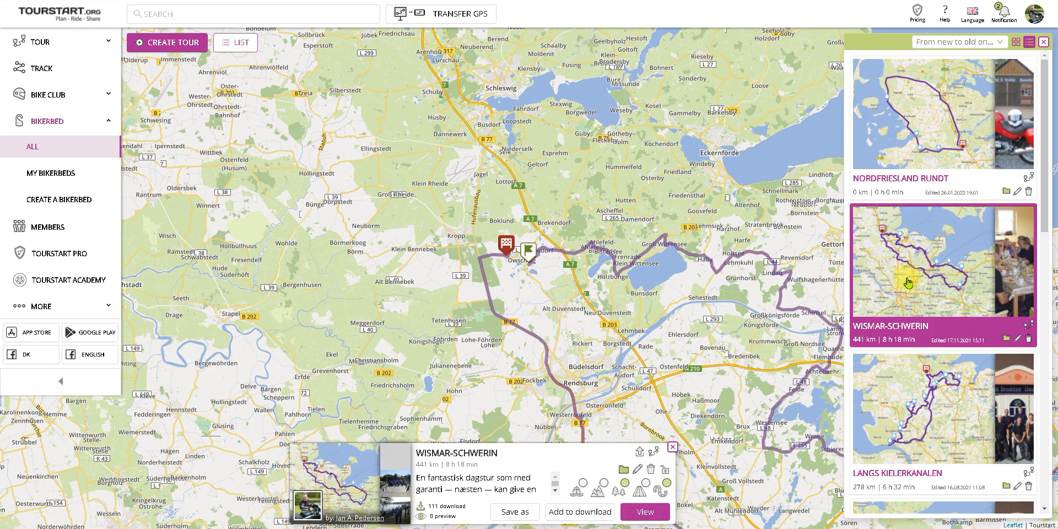
pyautogui.scroll(-3, 677, 334)
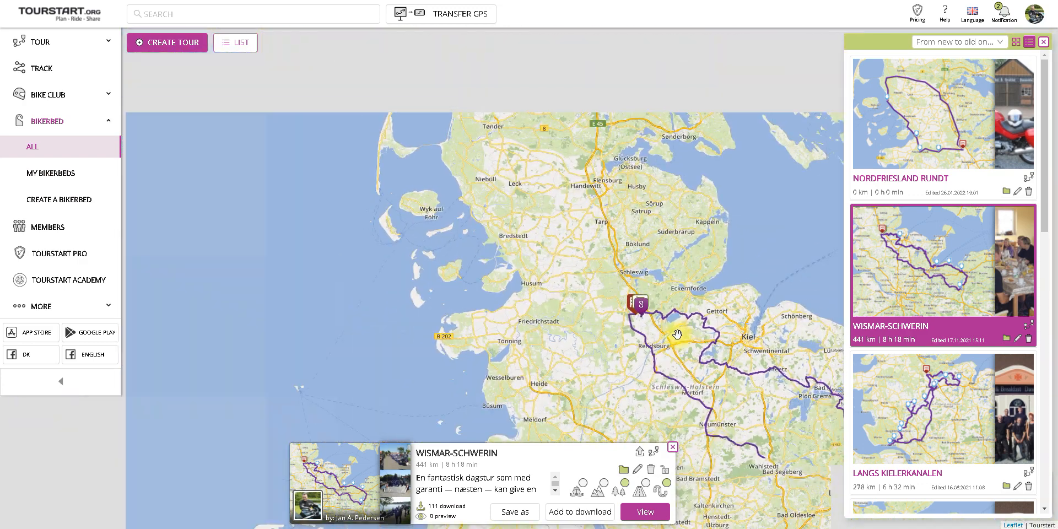
pyautogui.moveTo(677, 334); pyautogui.dragTo(385, 166)
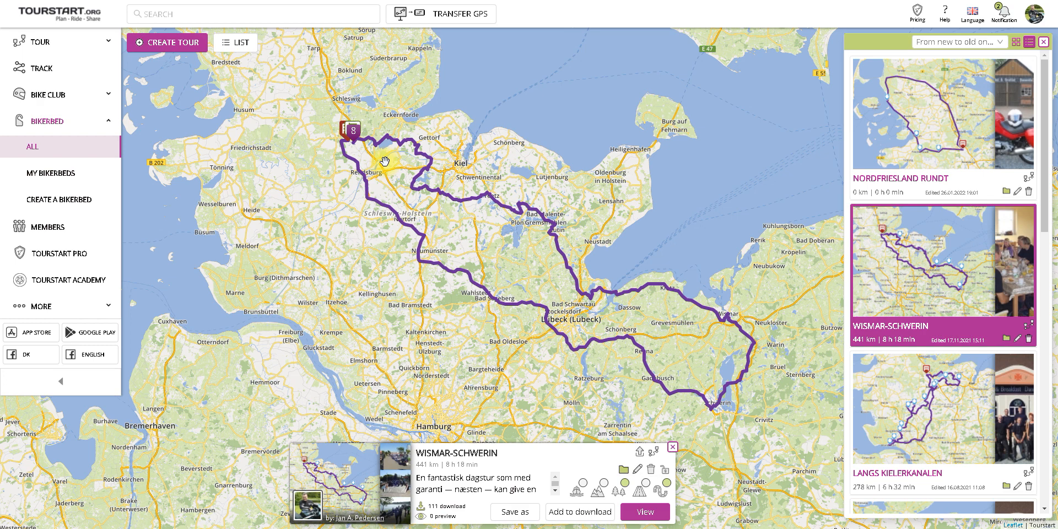
pyautogui.click(905, 409)
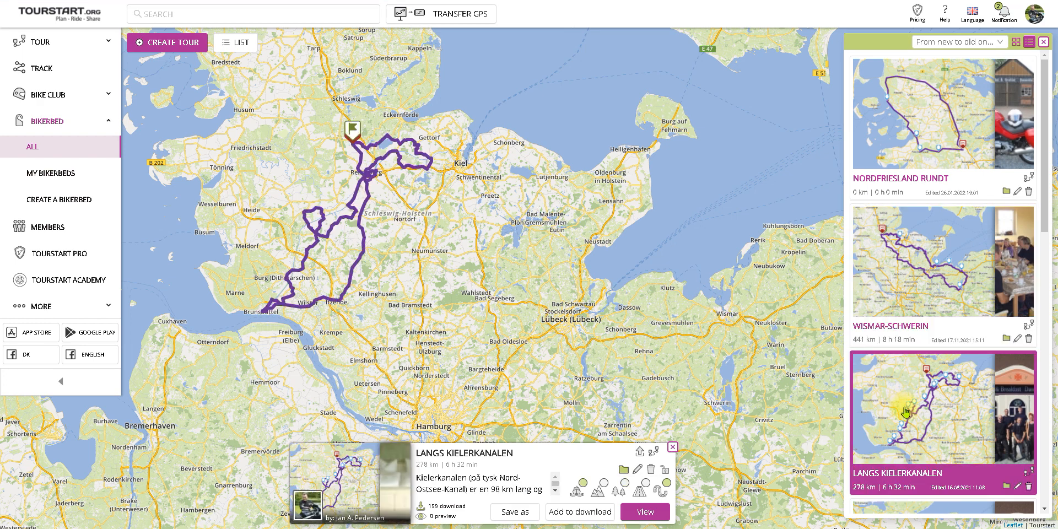
pyautogui.scroll(-3, 904, 410)
pyautogui.click(904, 412)
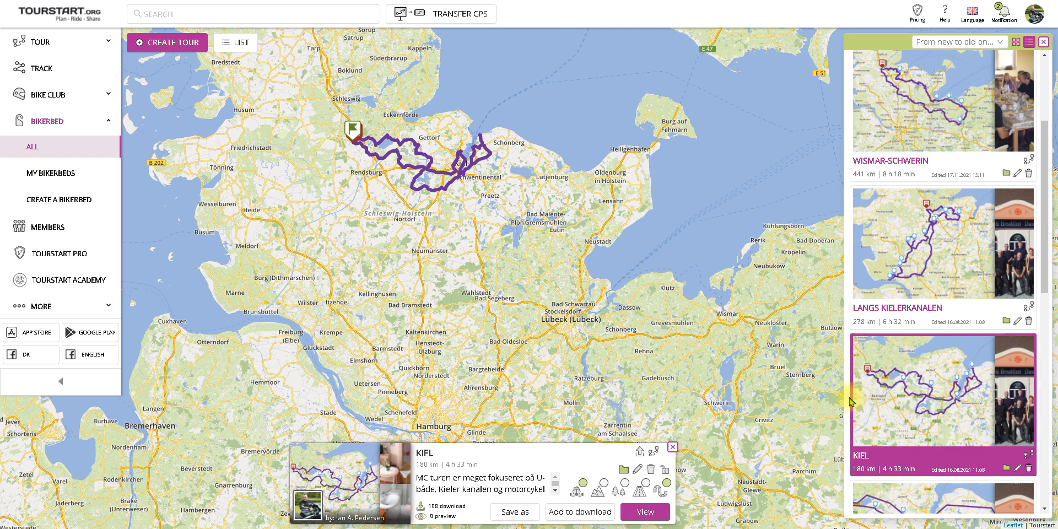
pyautogui.click(672, 447)
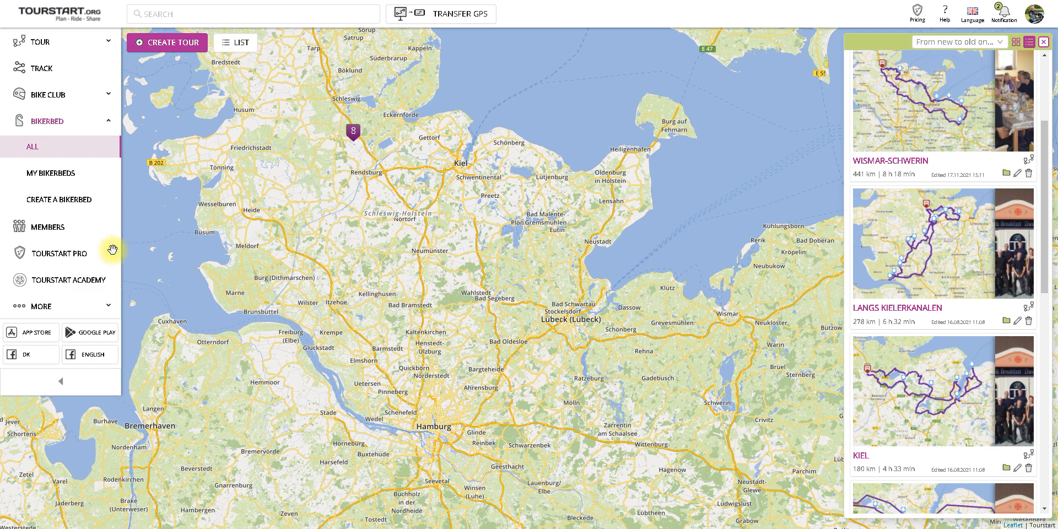
# Open Tourstart Academy and download the Training Course Certificate at the end of the lesson list
pyautogui.click(57, 283)
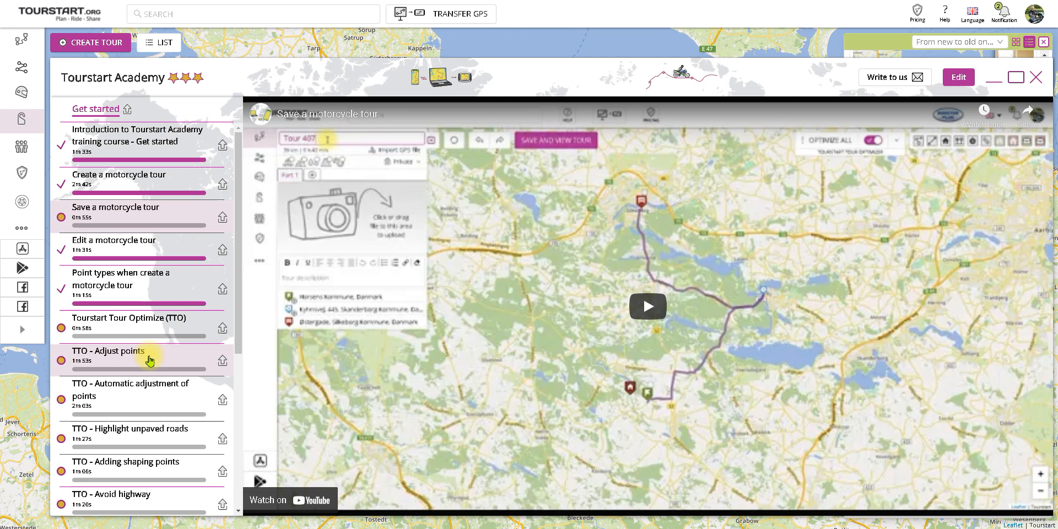
pyautogui.scroll(-2, 149, 360)
pyautogui.scroll(-2, 148, 361)
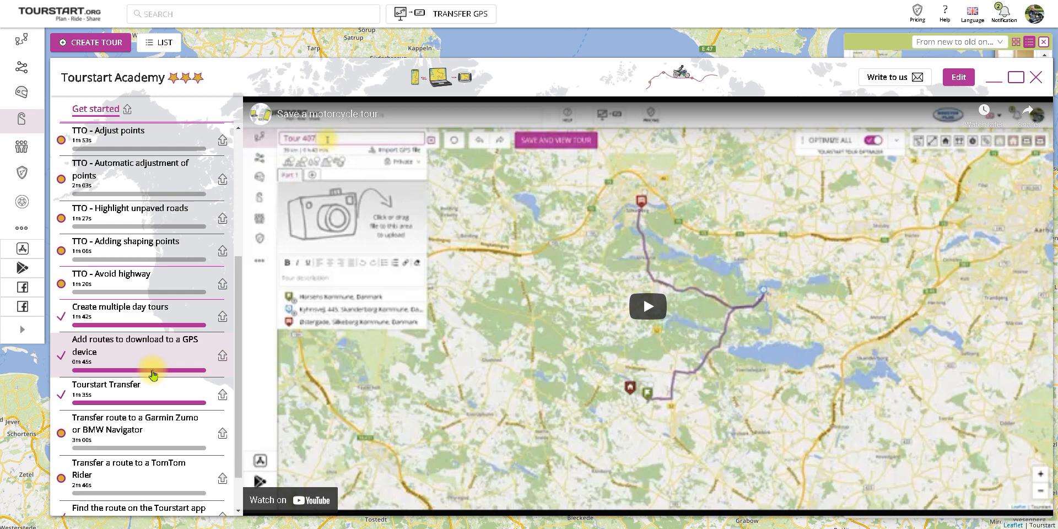
pyautogui.scroll(-1, 153, 375)
pyautogui.scroll(1, 152, 380)
pyautogui.scroll(-1, 137, 461)
pyautogui.click(205, 498)
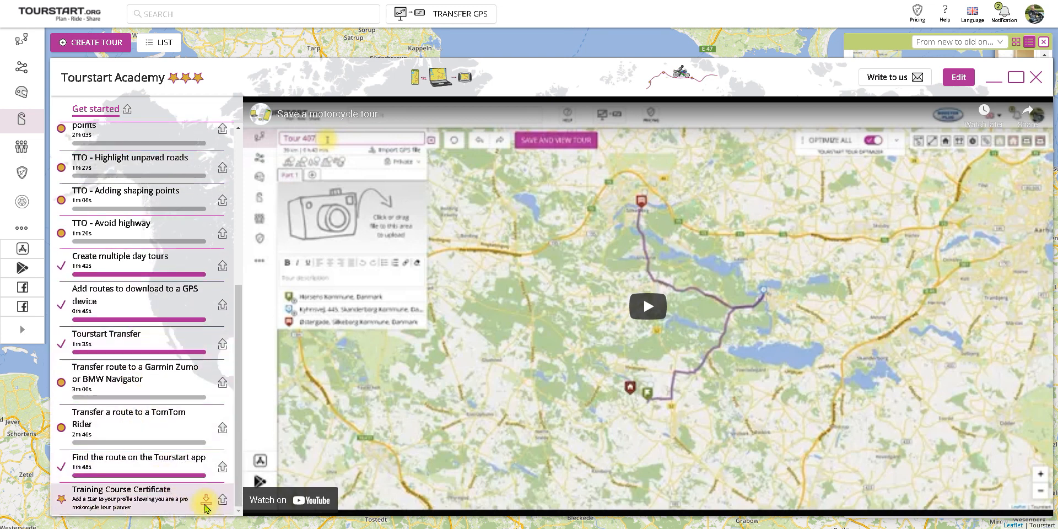
# Open the certificate PDF, scroll through it, then return to the Tourstart Academy tab
pyautogui.click(90, 521)
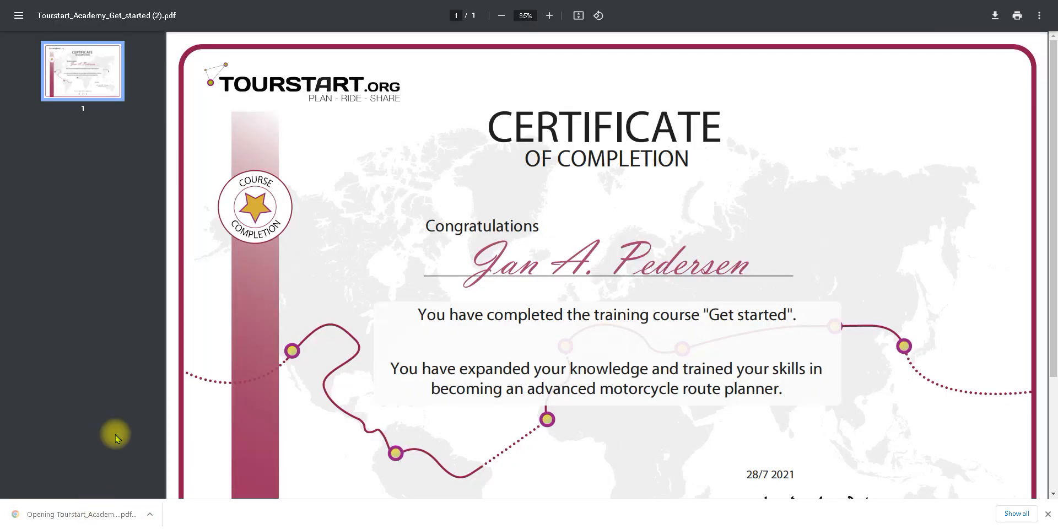
pyautogui.scroll(-1, 393, 367)
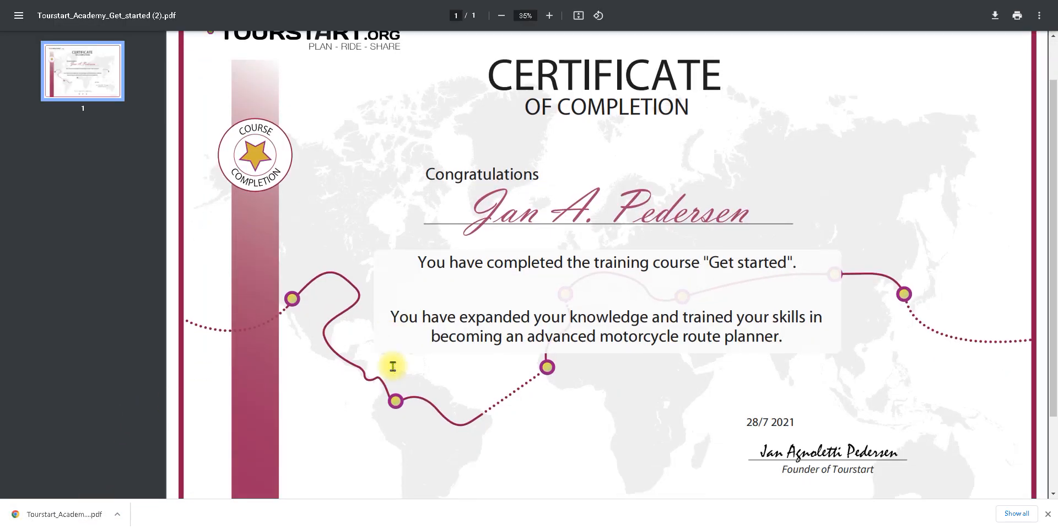
pyautogui.scroll(-1, 392, 366)
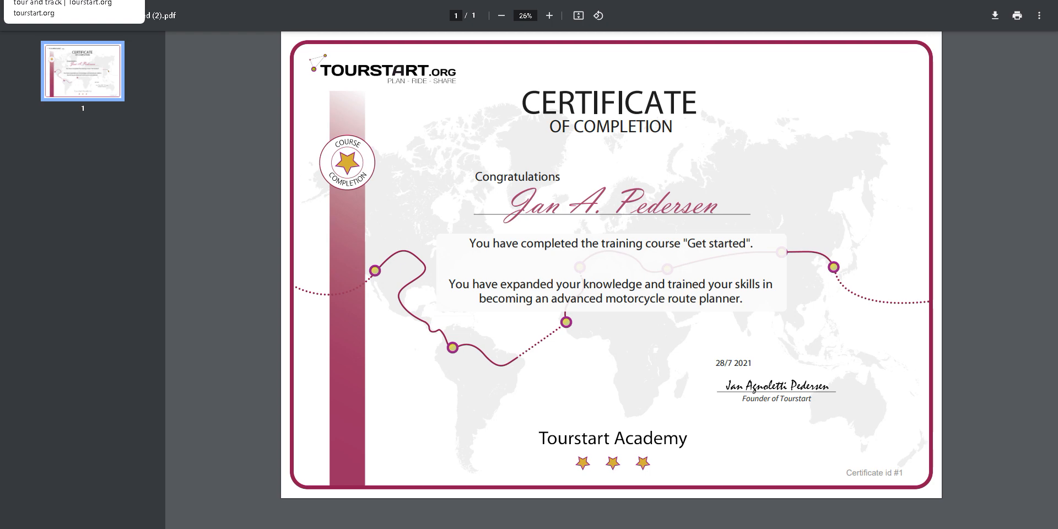
pyautogui.click(97, 0)
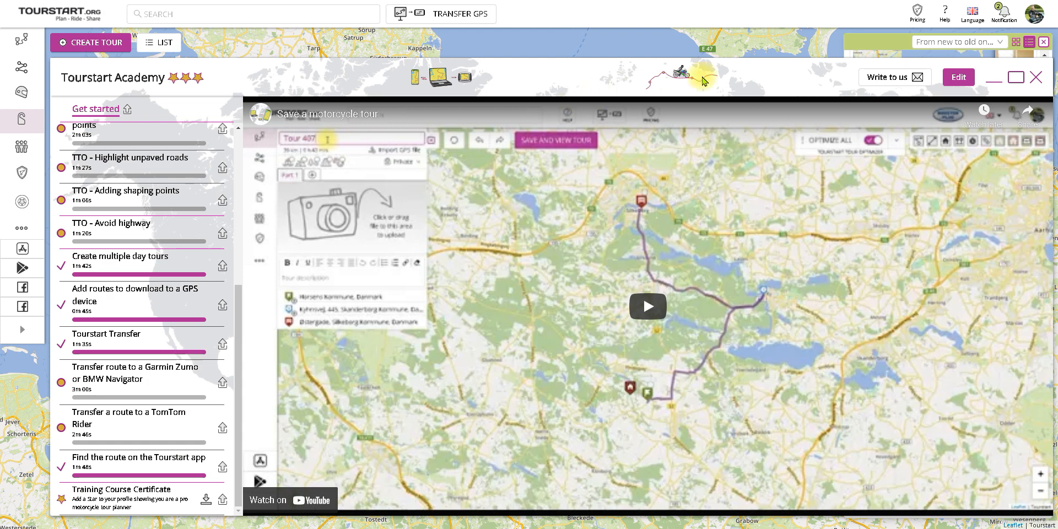
# Close the Tourstart Academy course dialog with its top-right X
pyautogui.click(1034, 79)
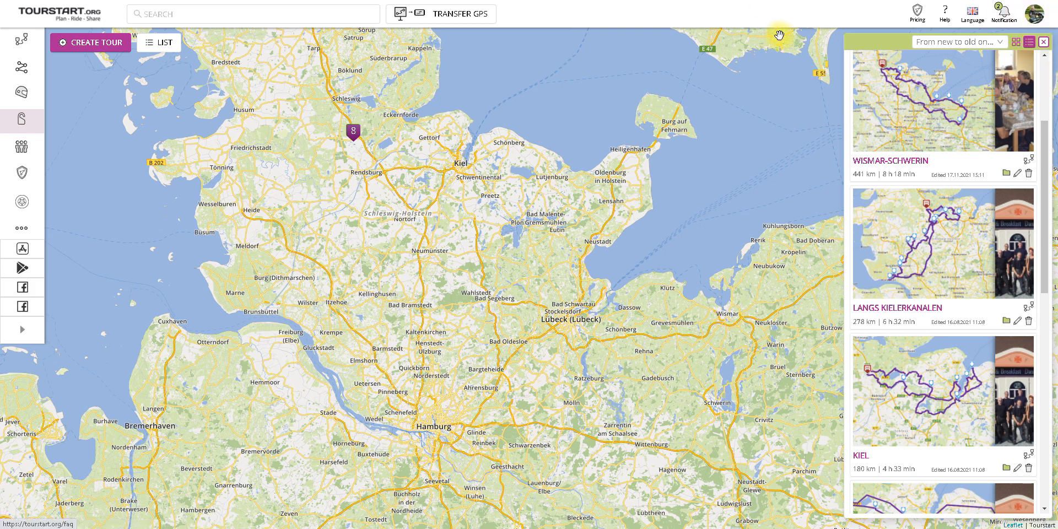
# Select both parts of Tour 470 - BMW FINLAND under My tours and download them as GPX
pyautogui.click(456, 20)
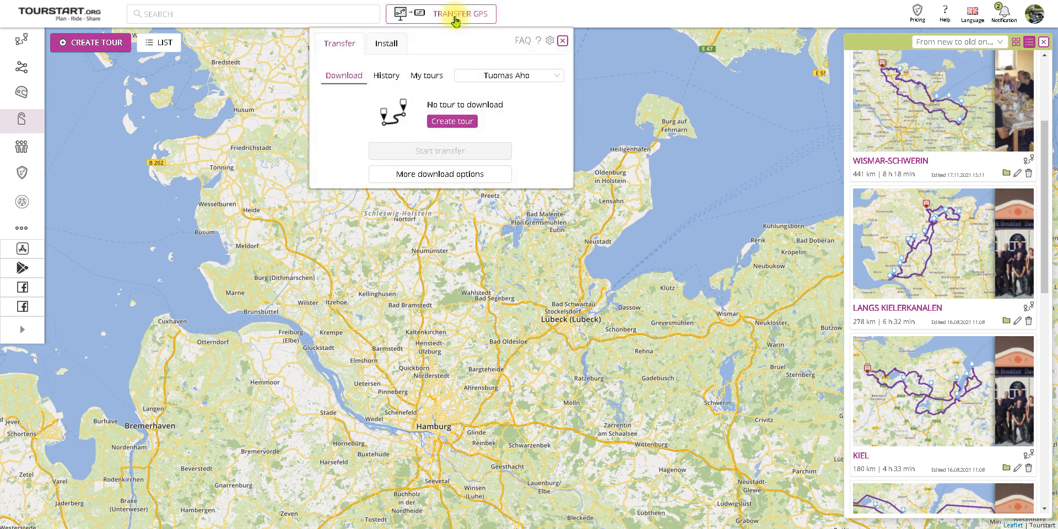
pyautogui.click(433, 78)
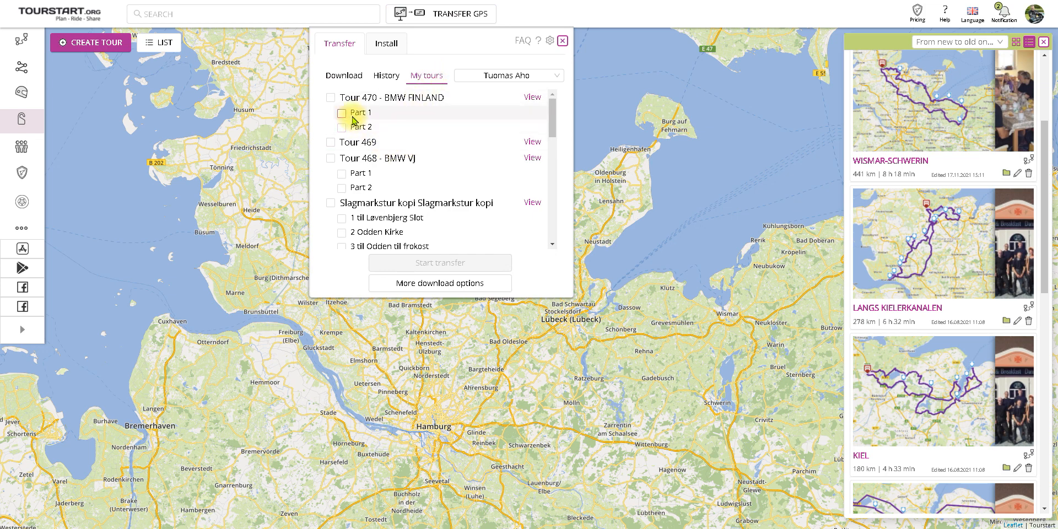
pyautogui.click(331, 99)
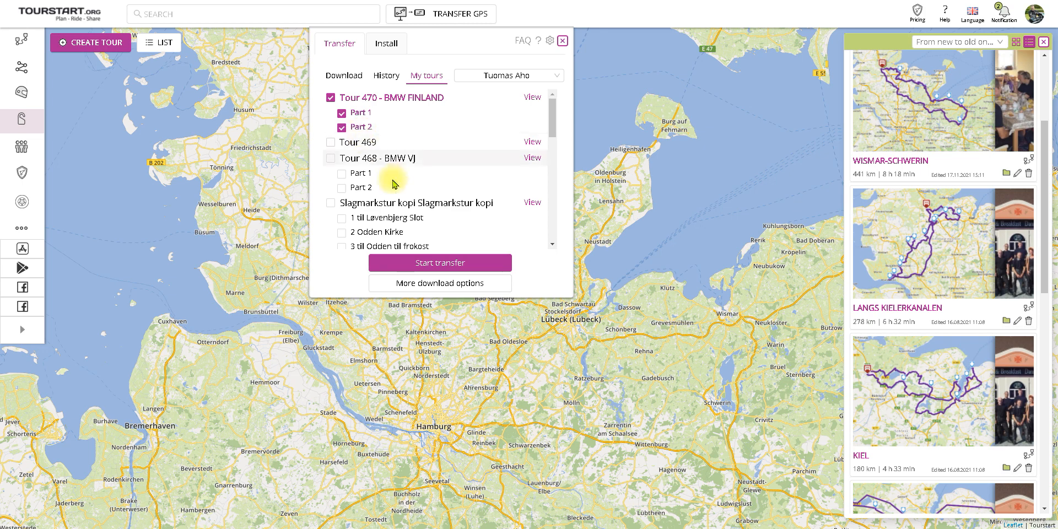
pyautogui.click(440, 287)
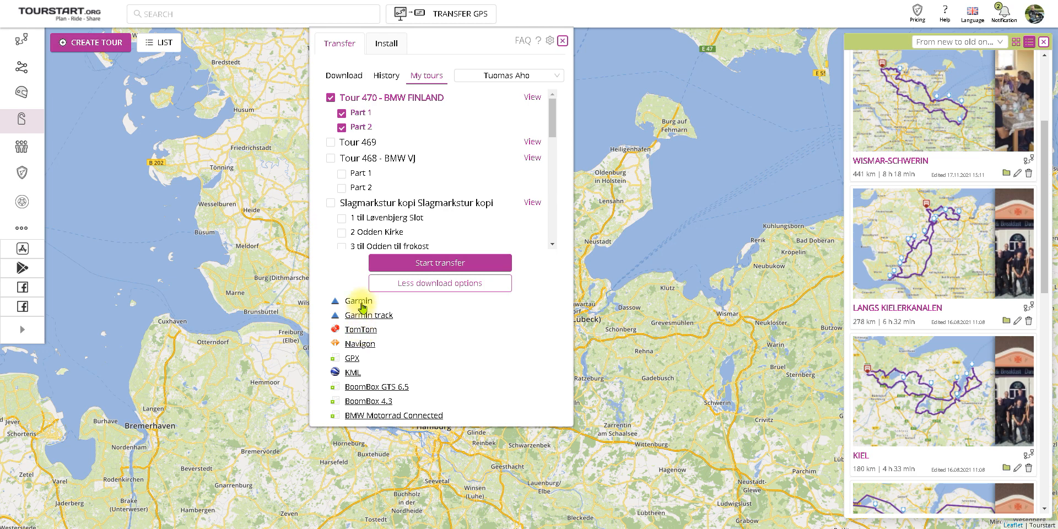
pyautogui.click(353, 361)
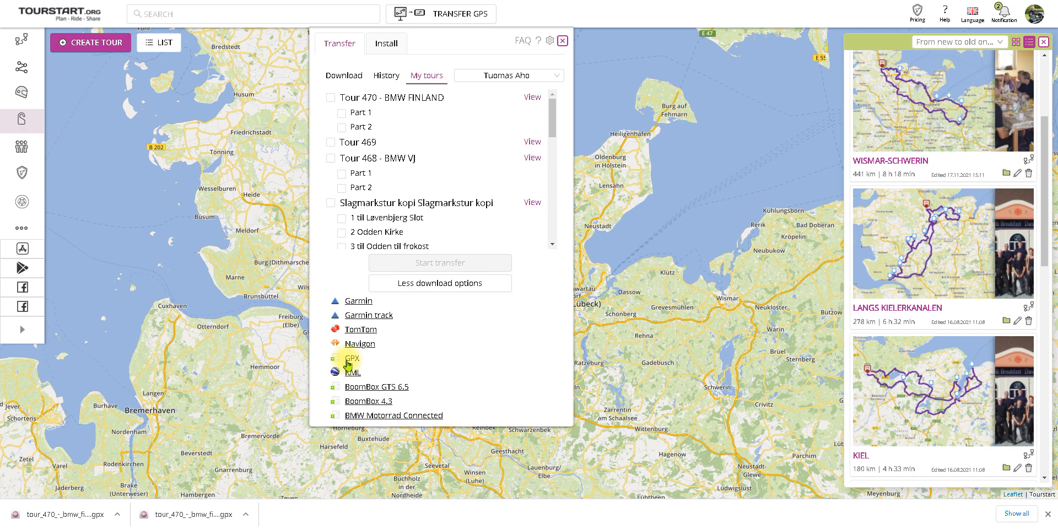
pyautogui.click(461, 17)
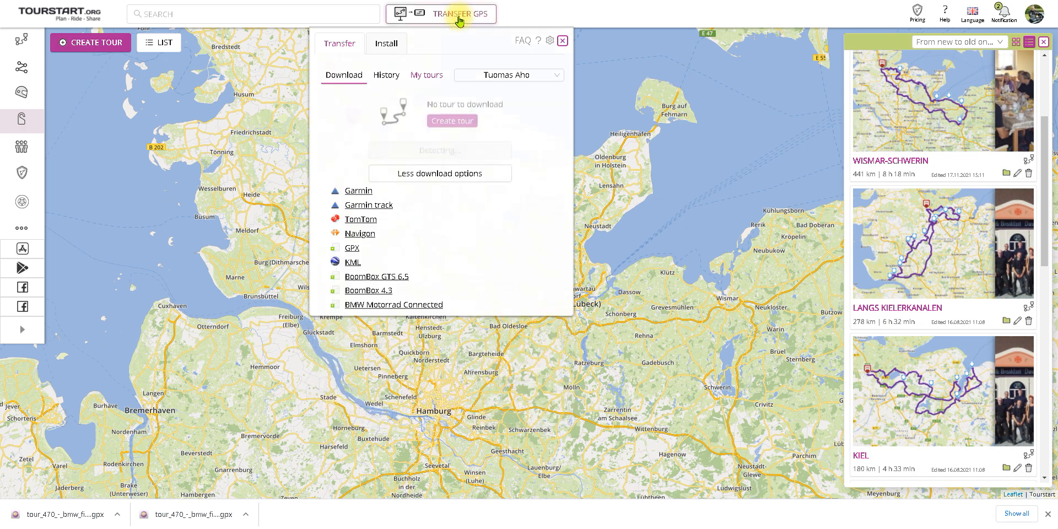
# Dismiss the downloads bar, show public tours, and bring Scandinavia into view
pyautogui.click(1048, 514)
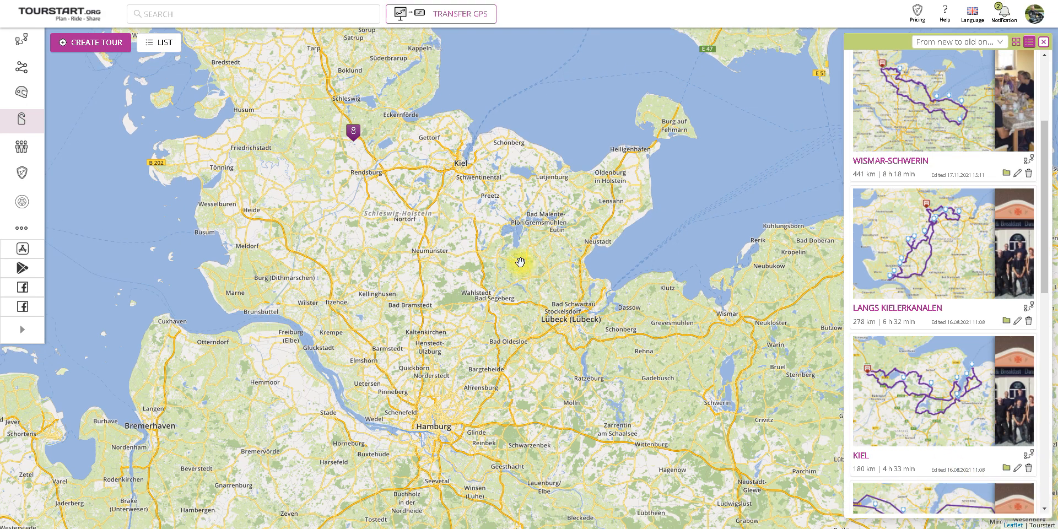
pyautogui.click(21, 40)
pyautogui.click(70, 46)
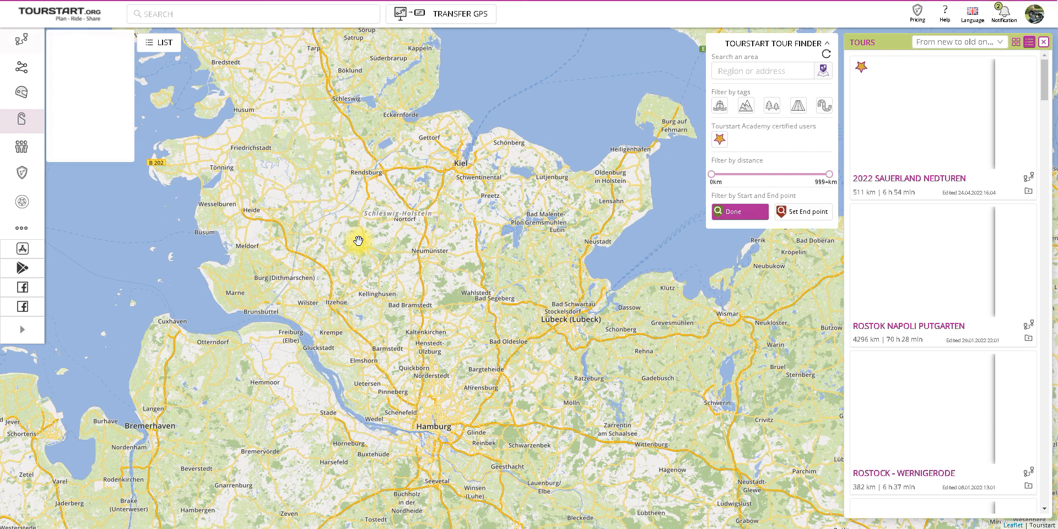
pyautogui.scroll(-2, 366, 217)
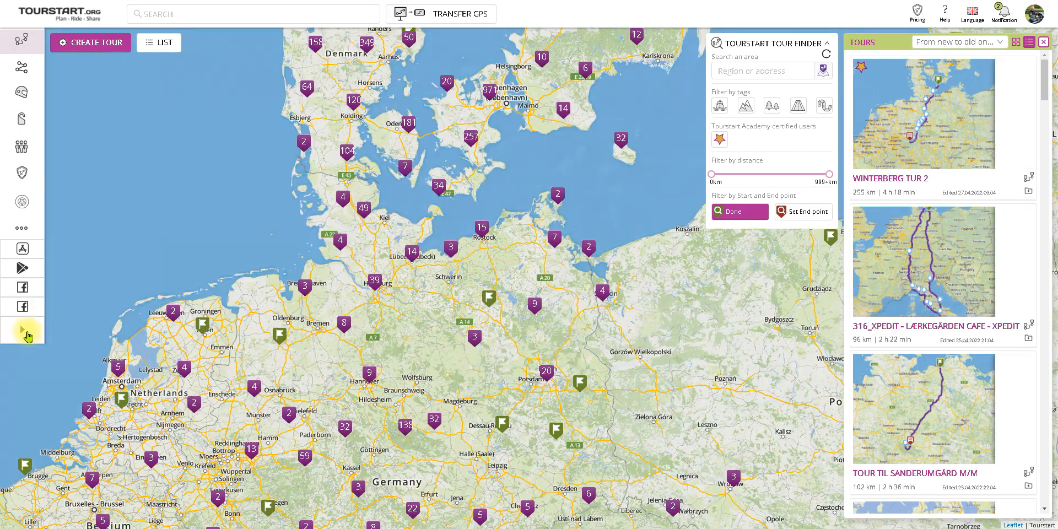
pyautogui.click(22, 329)
pyautogui.scroll(-1, 359, 277)
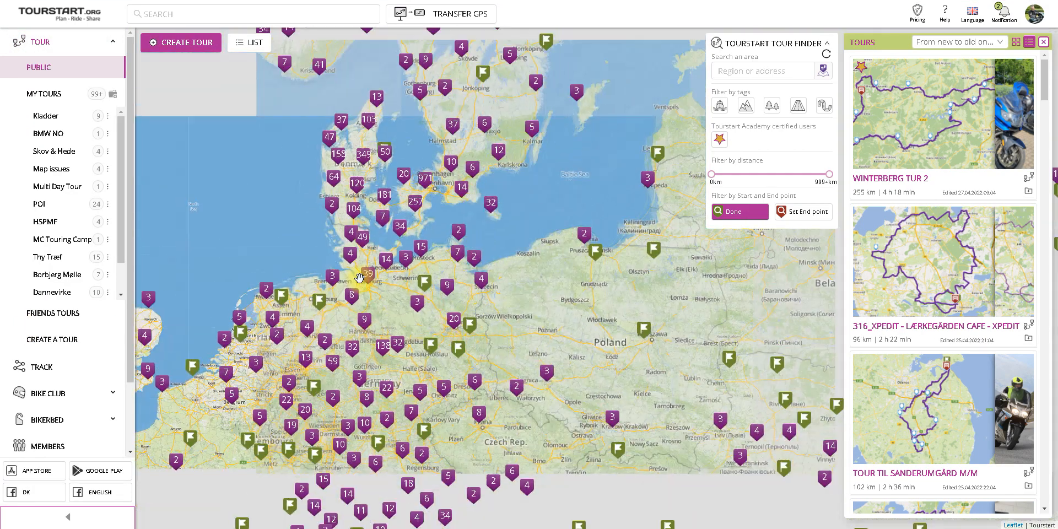
pyautogui.moveTo(409, 145); pyautogui.dragTo(411, 218)
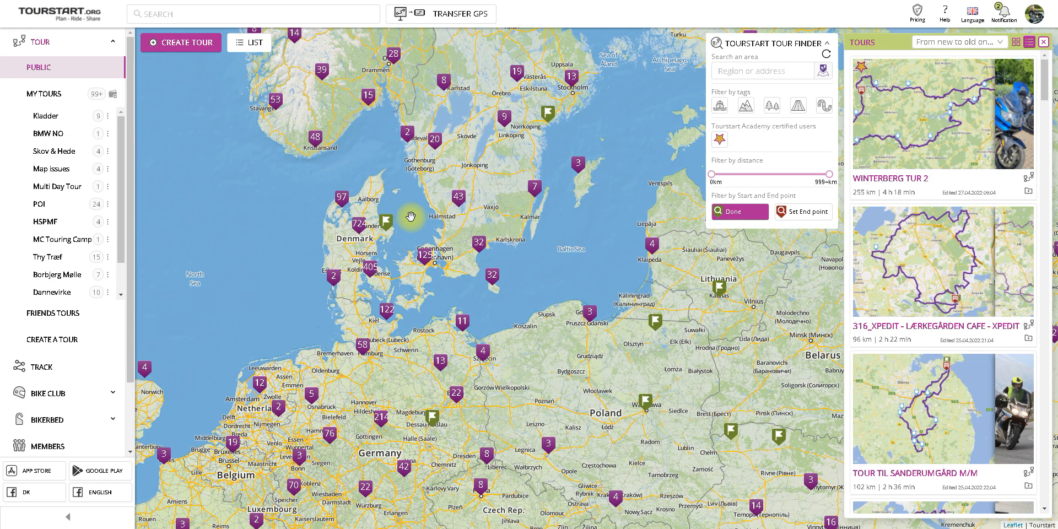
# Preview the 312_XPEDIT, WINTERBERG TUR 2 and 316_XPEDIT tours, then close the preview
pyautogui.click(862, 73)
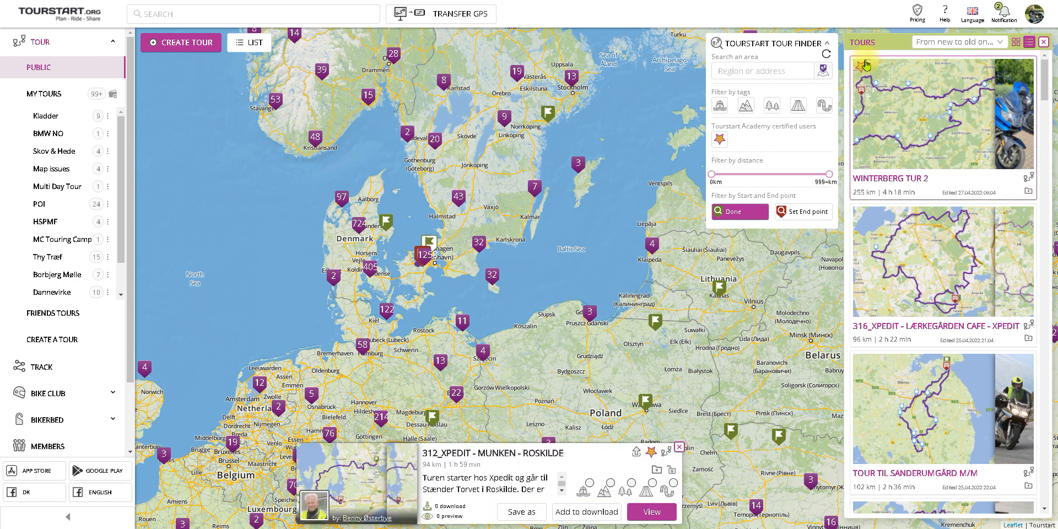
pyautogui.click(858, 69)
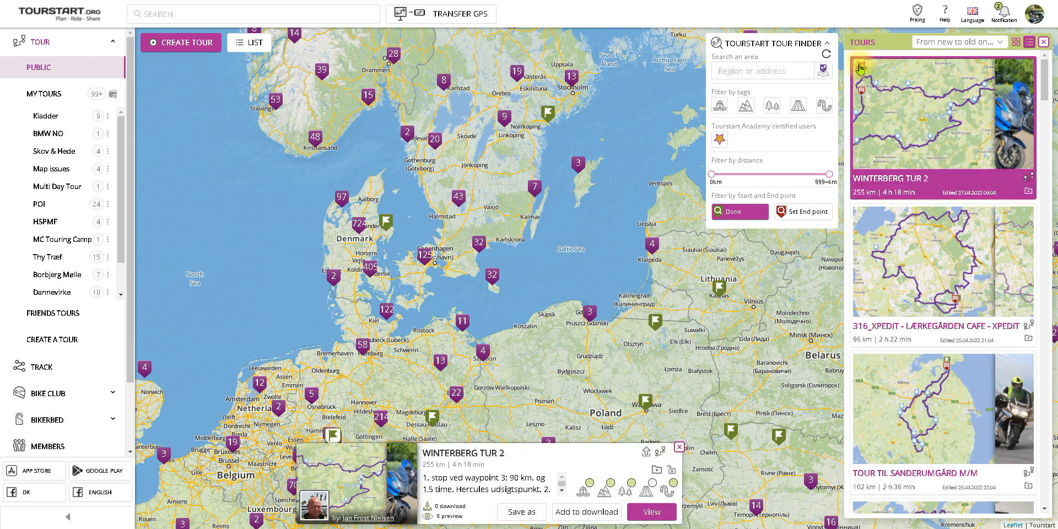
pyautogui.click(860, 66)
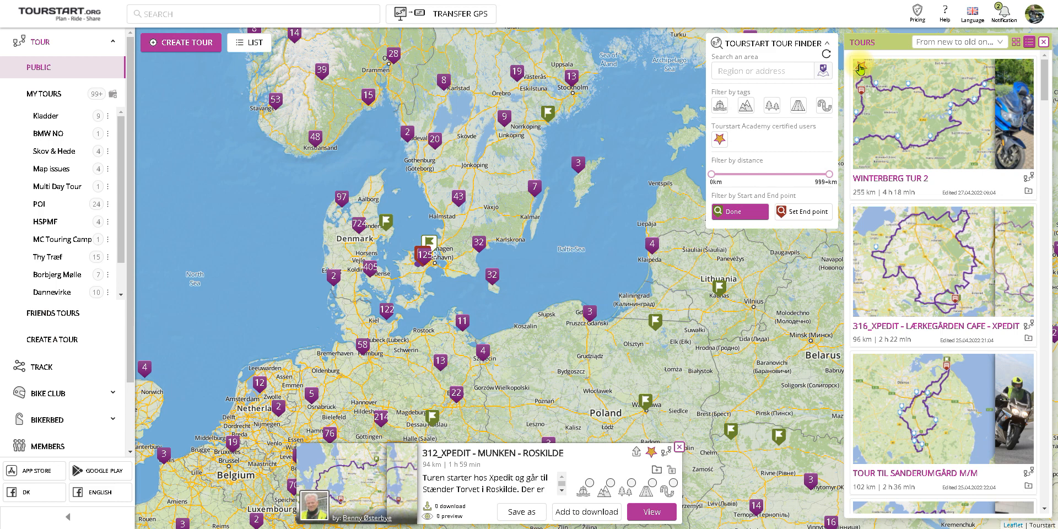
pyautogui.click(876, 238)
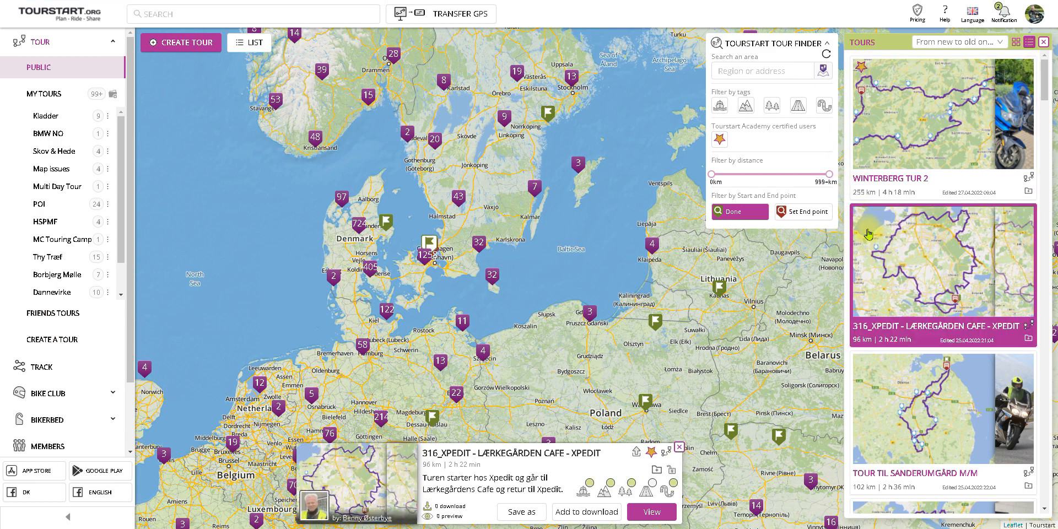
pyautogui.click(679, 447)
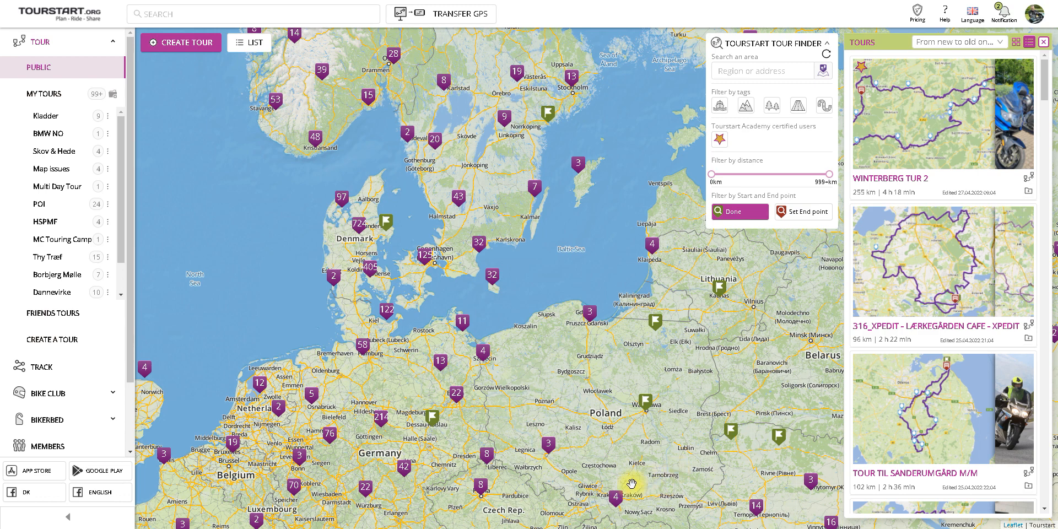
# Open Tour 470 - BMW FINLAND from Kladder in the editor, cancel the GPS import, and centre the route
pyautogui.click(59, 120)
pyautogui.click(887, 122)
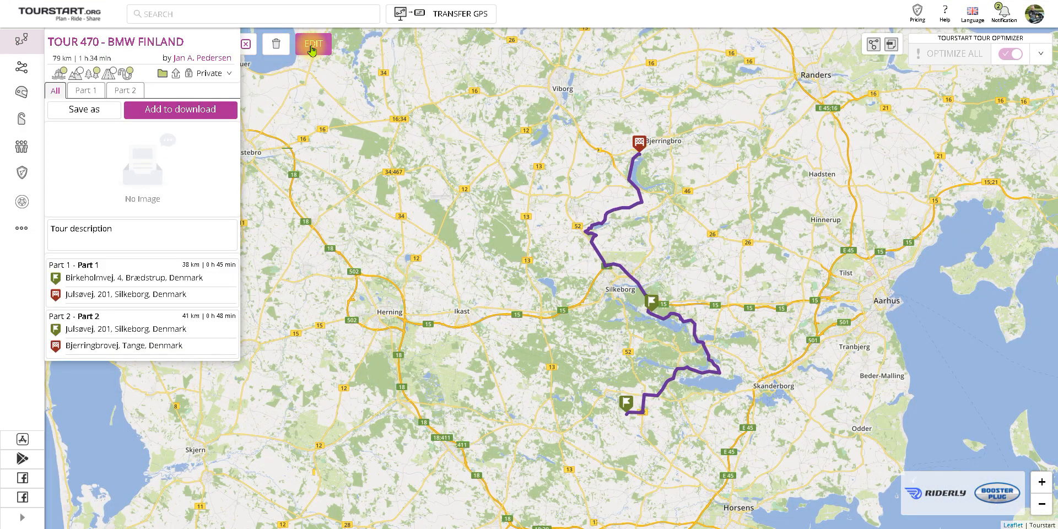
pyautogui.click(312, 49)
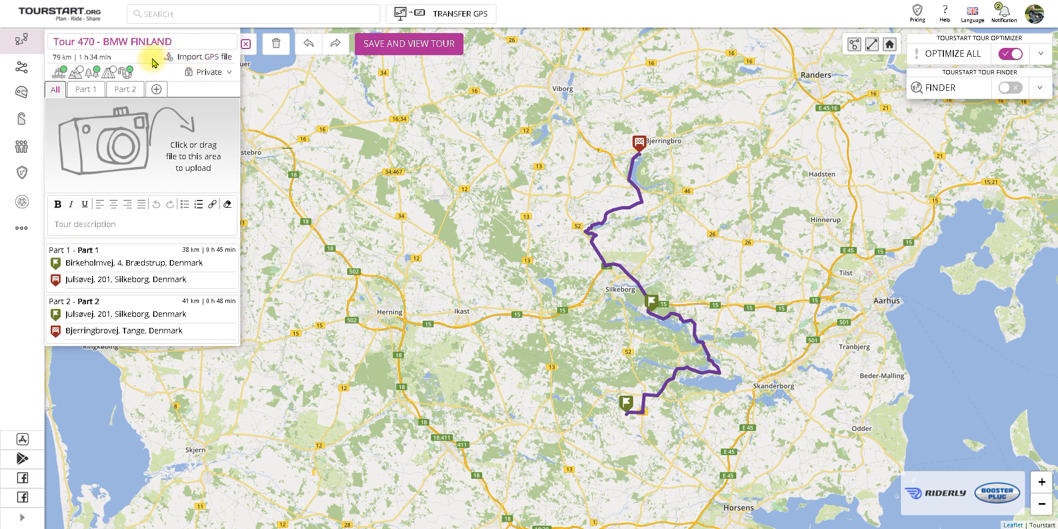
pyautogui.click(195, 59)
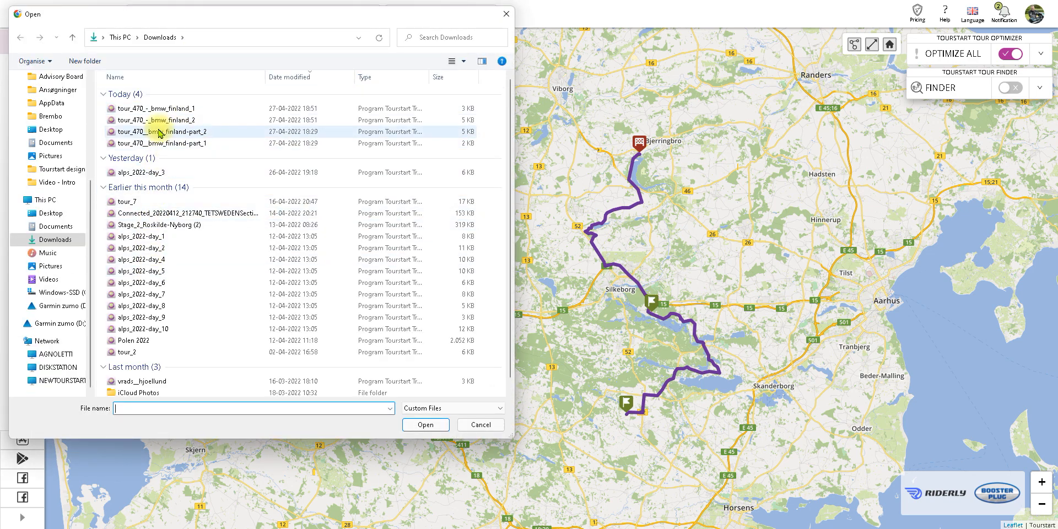
pyautogui.click(506, 14)
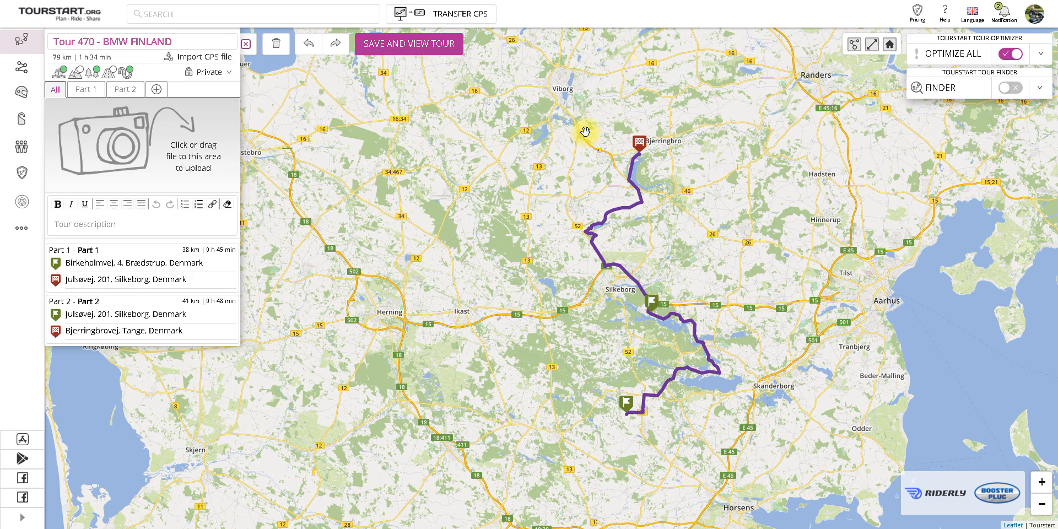
pyautogui.moveTo(579, 177); pyautogui.dragTo(510, 183)
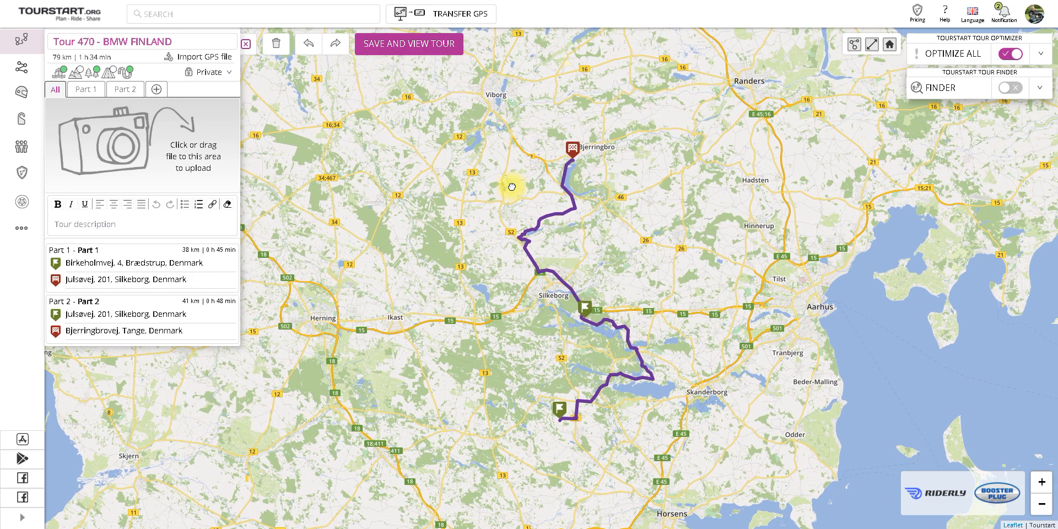
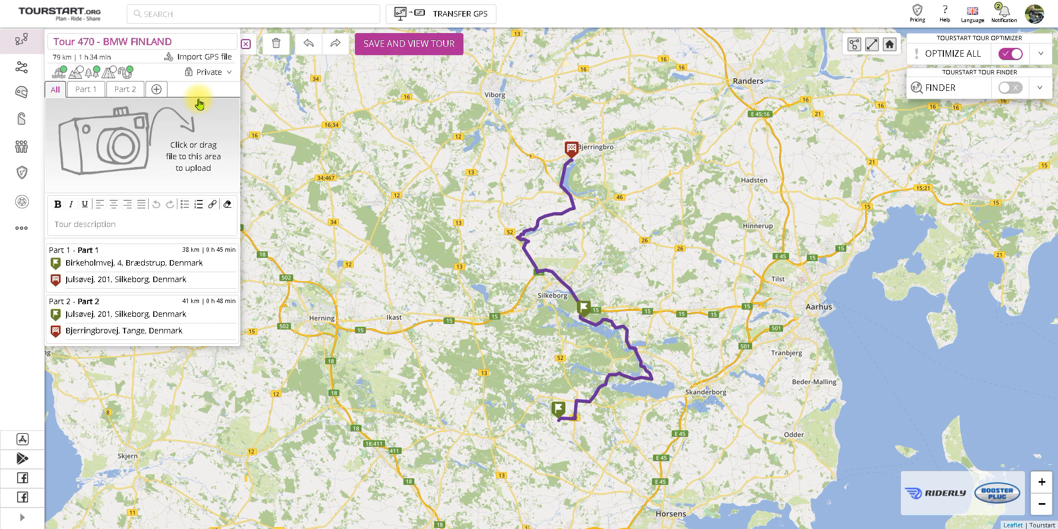
# Show Part 1 of Tour 470 alone, then close the editor to return to My Tours
pyautogui.click(86, 93)
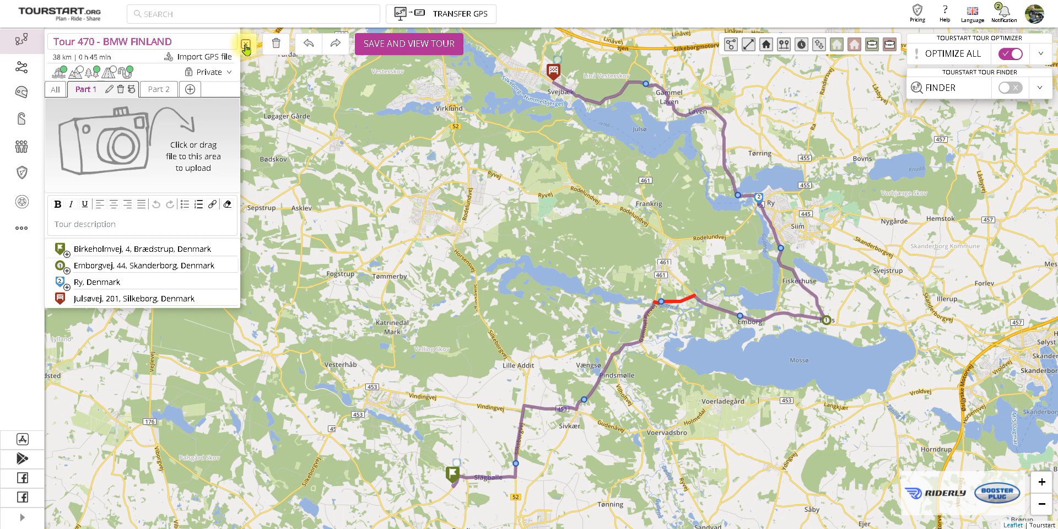
pyautogui.click(246, 48)
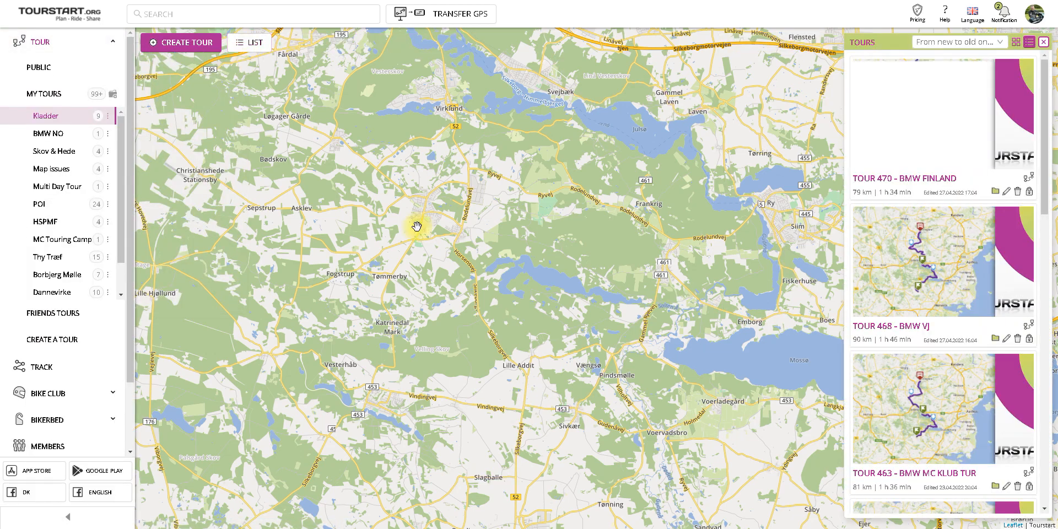
pyautogui.scroll(-3, 401, 227)
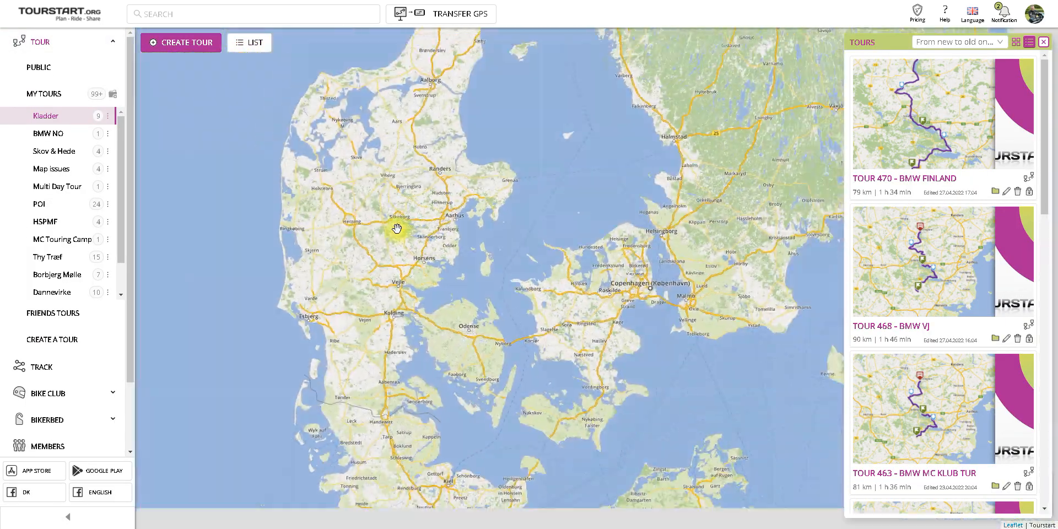
pyautogui.scroll(-2, 396, 228)
pyautogui.moveTo(671, 144); pyautogui.dragTo(379, 337)
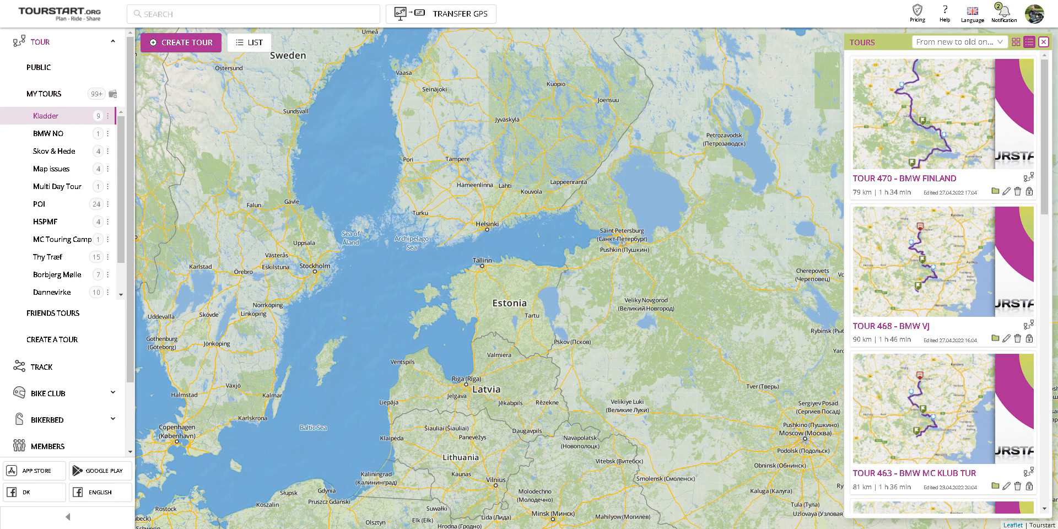
pyautogui.click(41, 43)
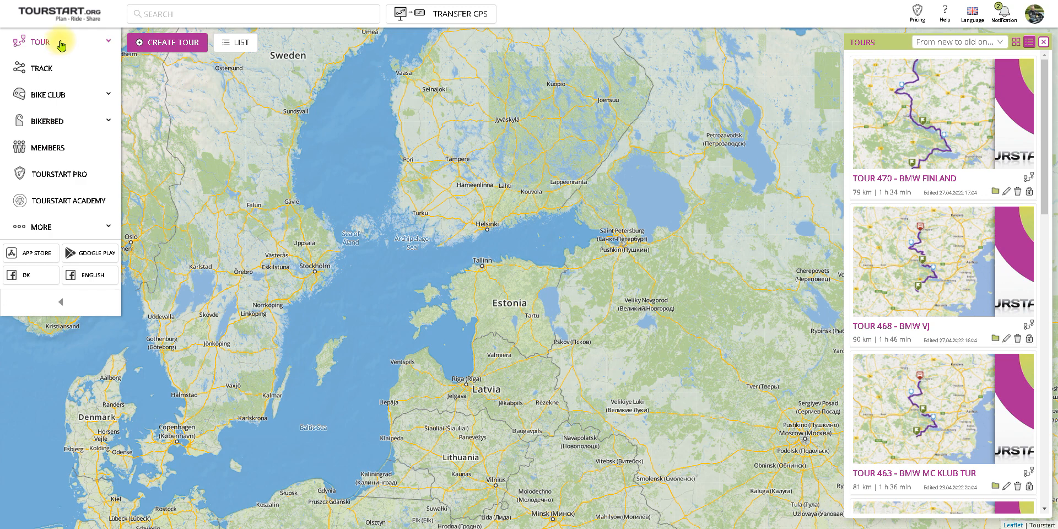
pyautogui.click(40, 42)
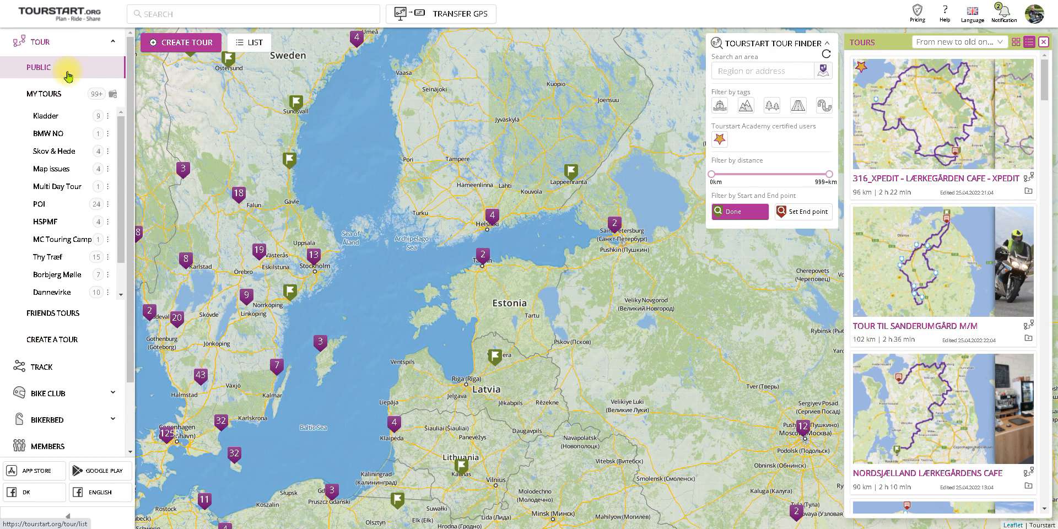
pyautogui.click(64, 118)
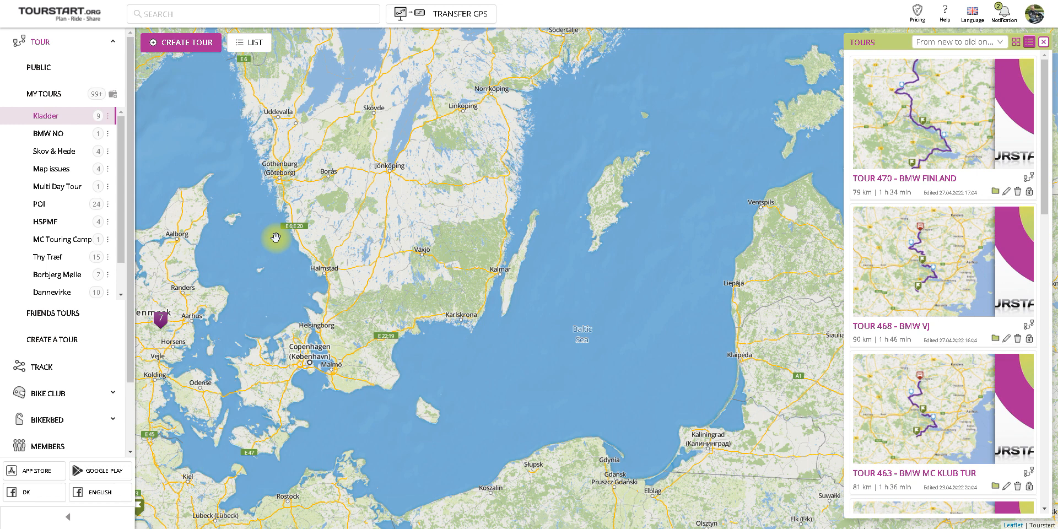
pyautogui.moveTo(364, 302); pyautogui.dragTo(474, 285)
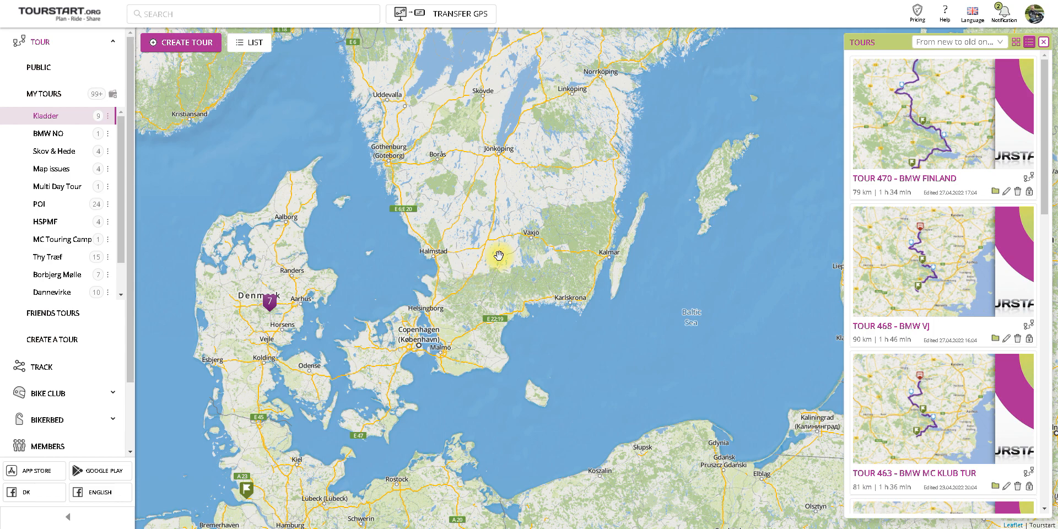
# Open Tour 470 - BMW FINLAND for editing with the Tour Optimizer settings expanded, then show Part 1
pyautogui.click(931, 132)
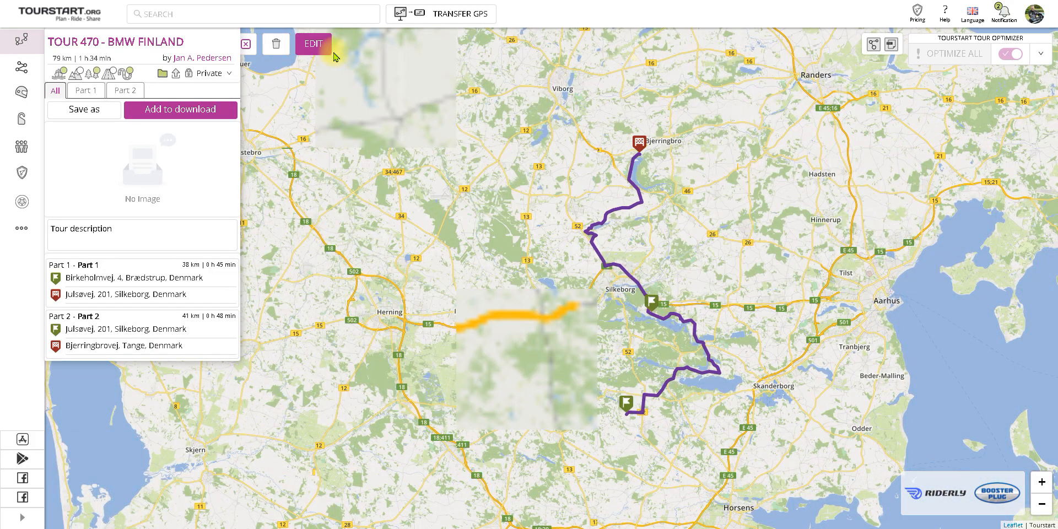
pyautogui.click(317, 44)
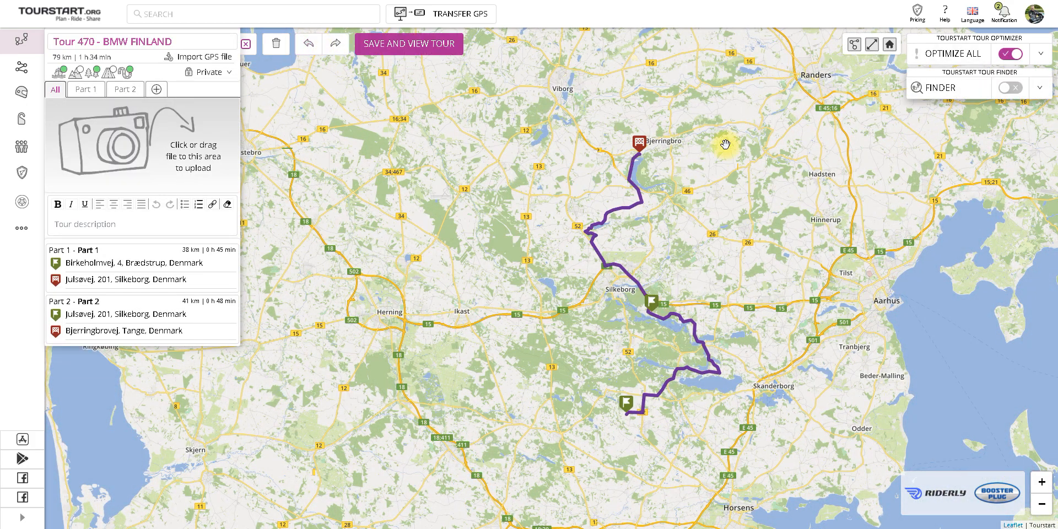
pyautogui.click(1038, 58)
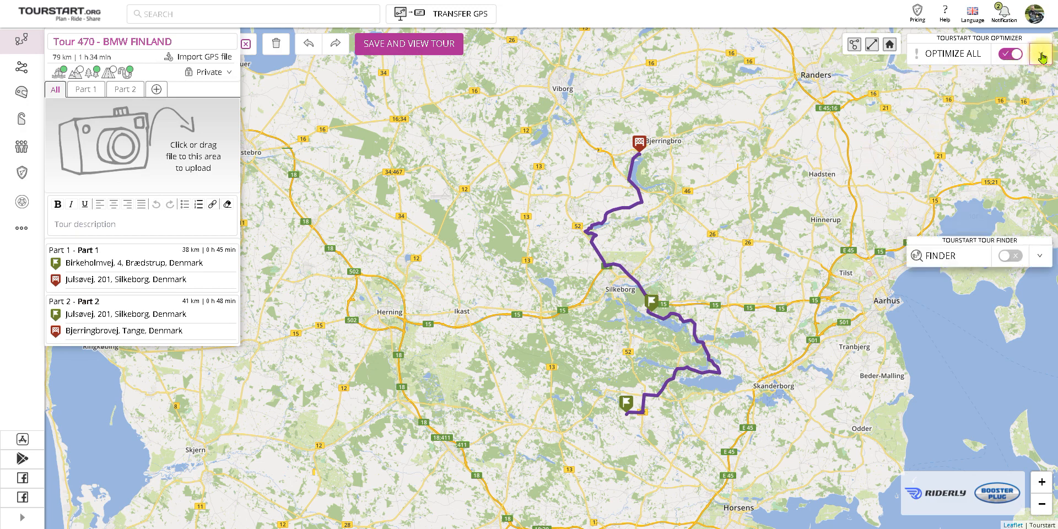
pyautogui.moveTo(918, 197); pyautogui.dragTo(993, 199)
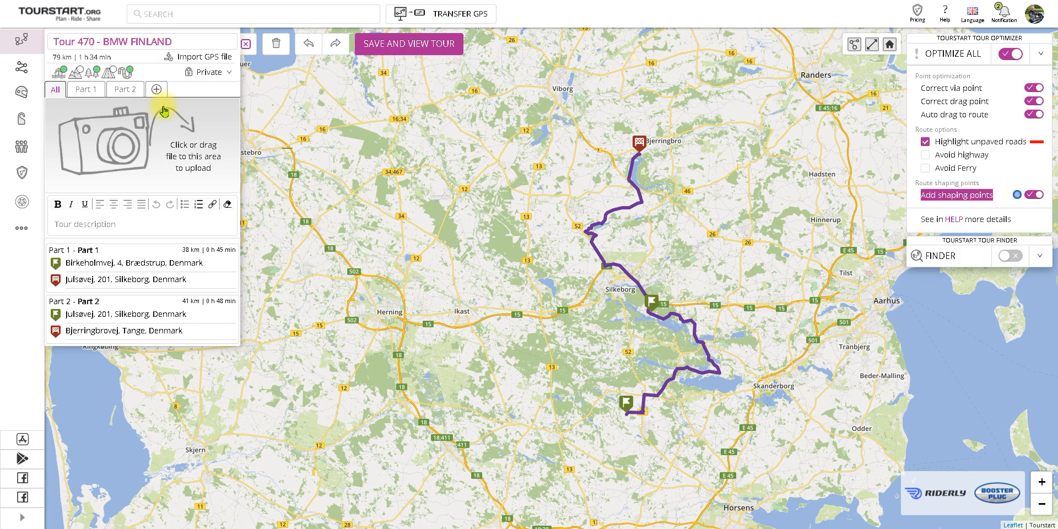
pyautogui.click(93, 92)
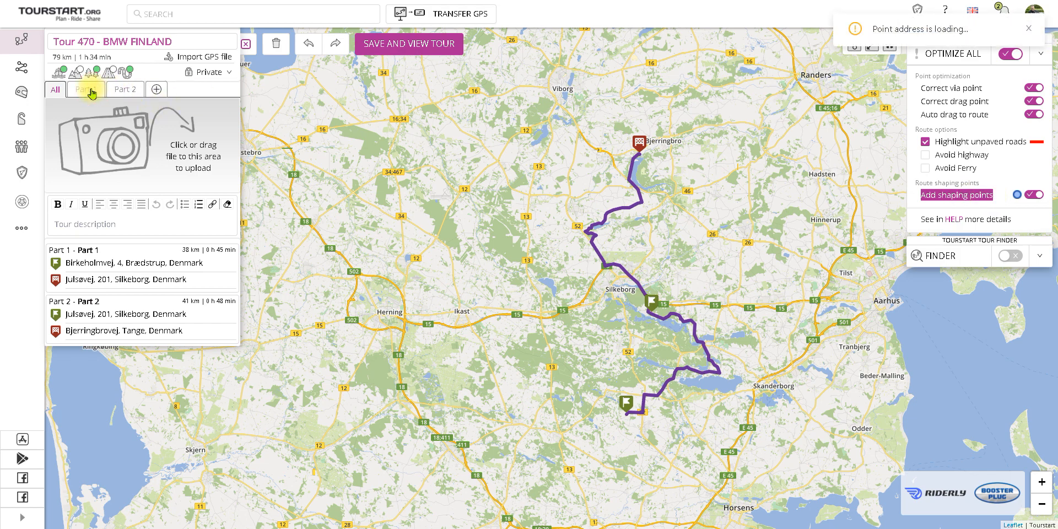
# Show Part 1 of Tour 470 on its own, from Birkeholmvej to Julsøvej (38 km, 45 min)
pyautogui.click(92, 92)
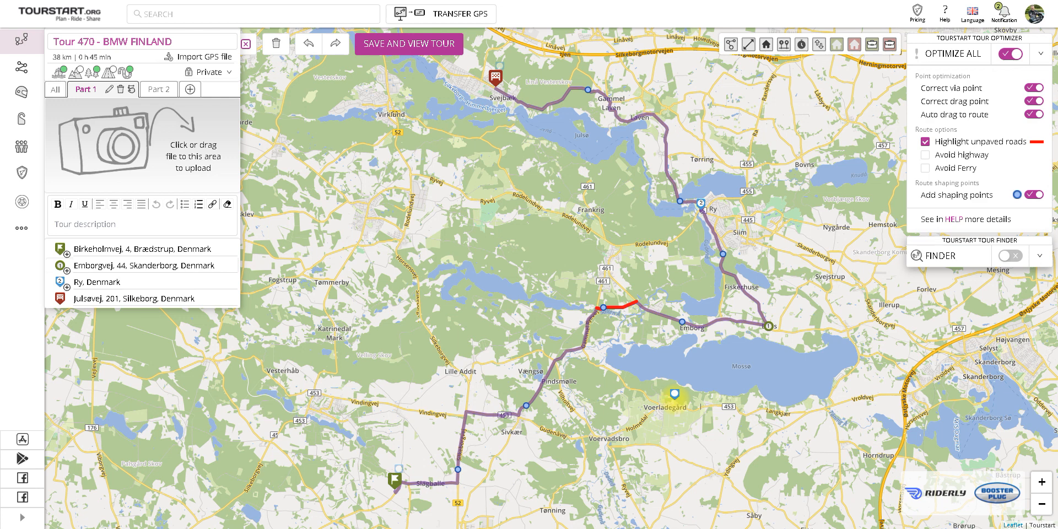
# Use the Tour Optimizer's add shaping points option to reshape the Brædstrup–Skanderborg–Ry–Silkeborg route
pyautogui.moveTo(923, 197); pyautogui.dragTo(999, 200)
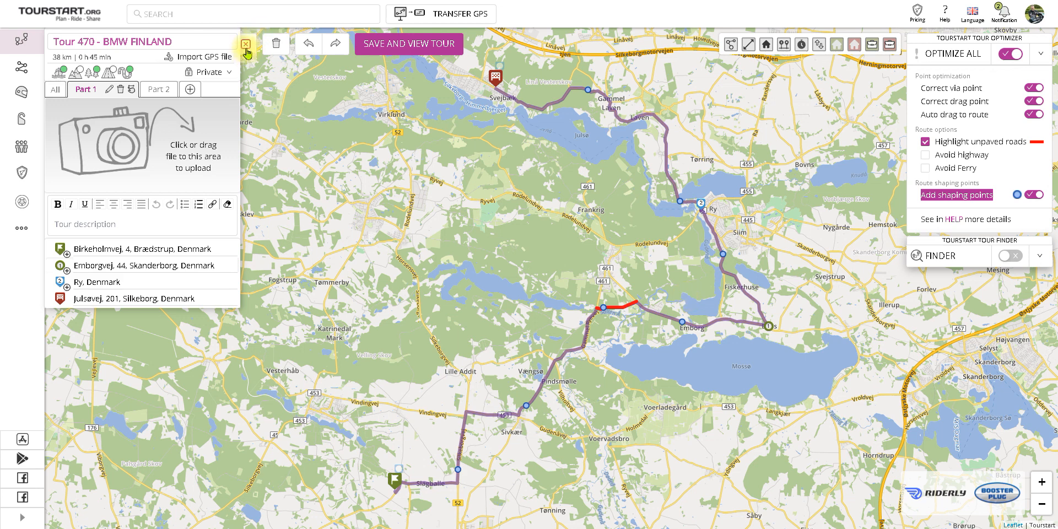
# Save the reshaped tour, then open the recorded tracks as a list
pyautogui.click(382, 47)
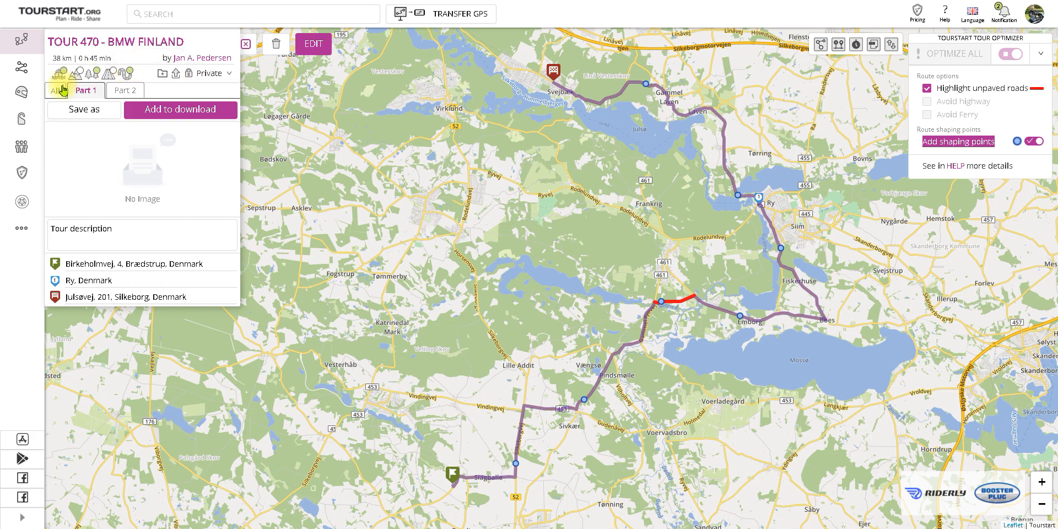
pyautogui.click(28, 70)
pyautogui.scroll(-1, 471, 212)
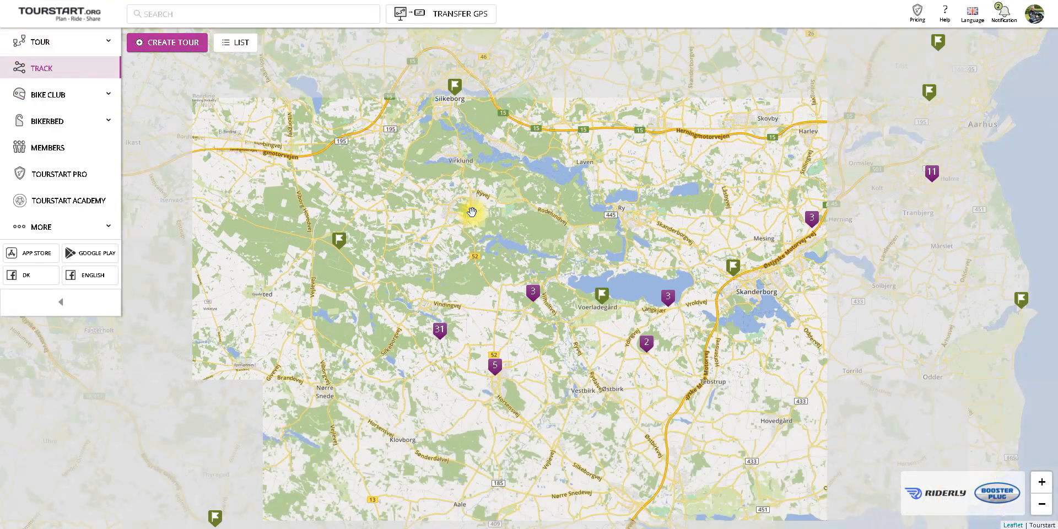
pyautogui.click(237, 42)
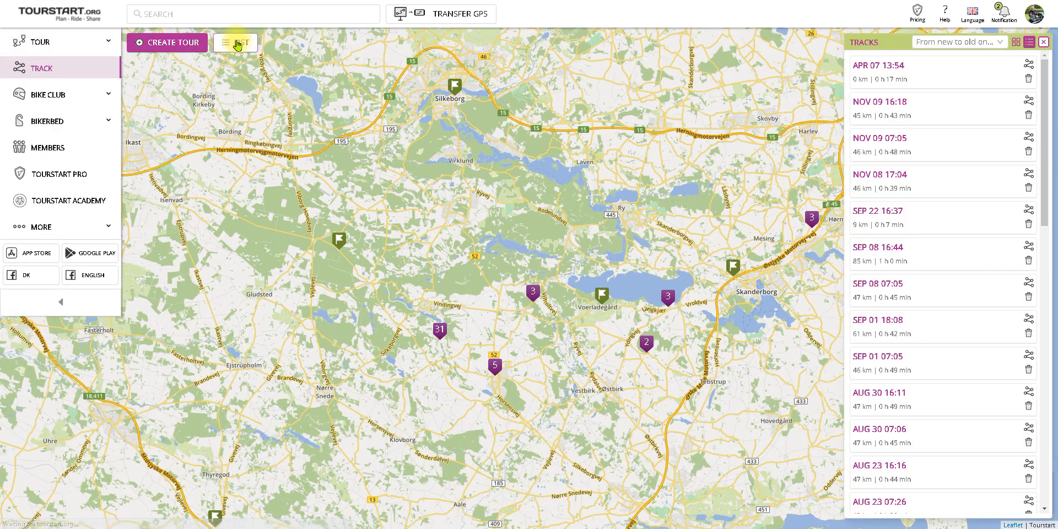
pyautogui.moveTo(646, 225); pyautogui.dragTo(560, 221)
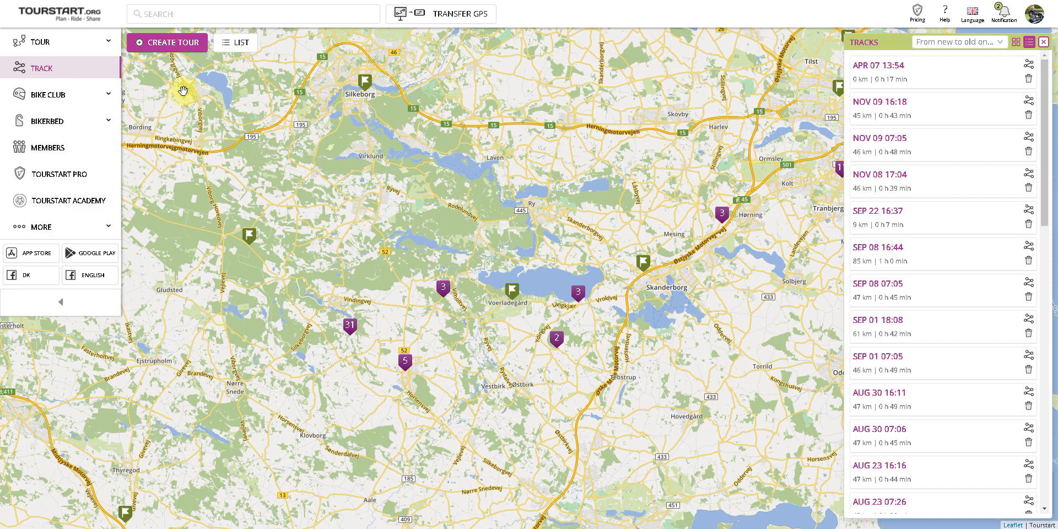
# Switch back to tours, open the Kladder folder, and centre Denmark on the map
pyautogui.click(43, 42)
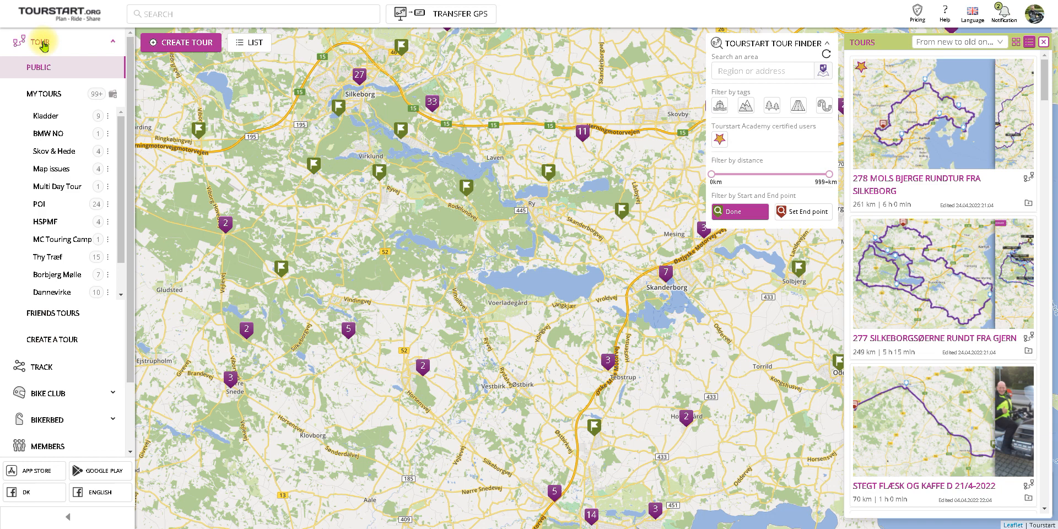
pyautogui.click(48, 116)
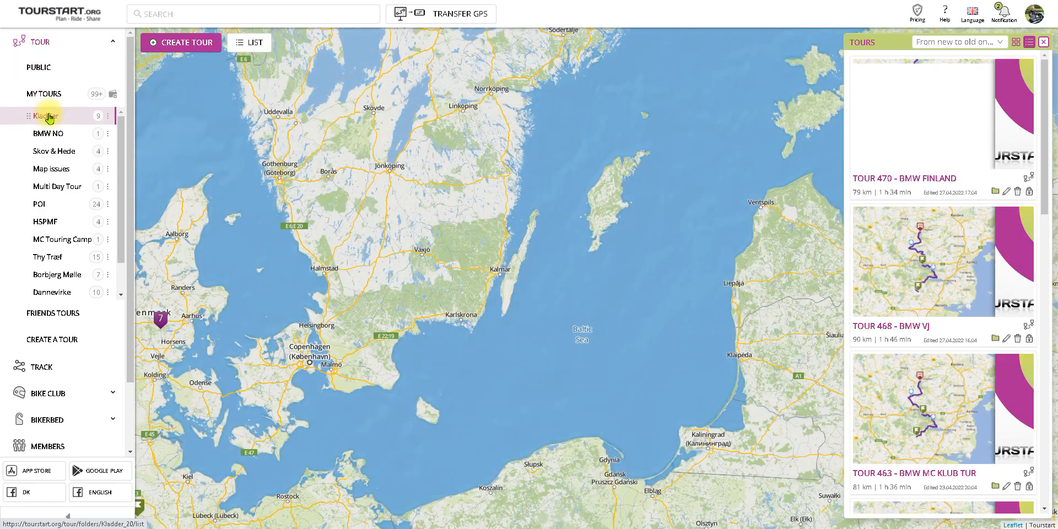
pyautogui.moveTo(359, 189); pyautogui.dragTo(584, 174)
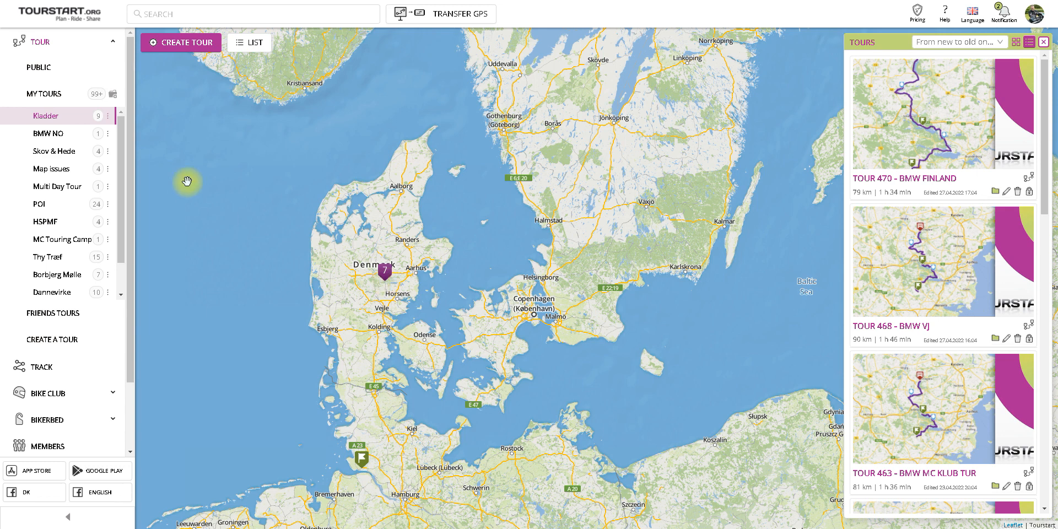
# Switch to public tours and zoom the map in on the Lille Hjøllund area
pyautogui.click(40, 69)
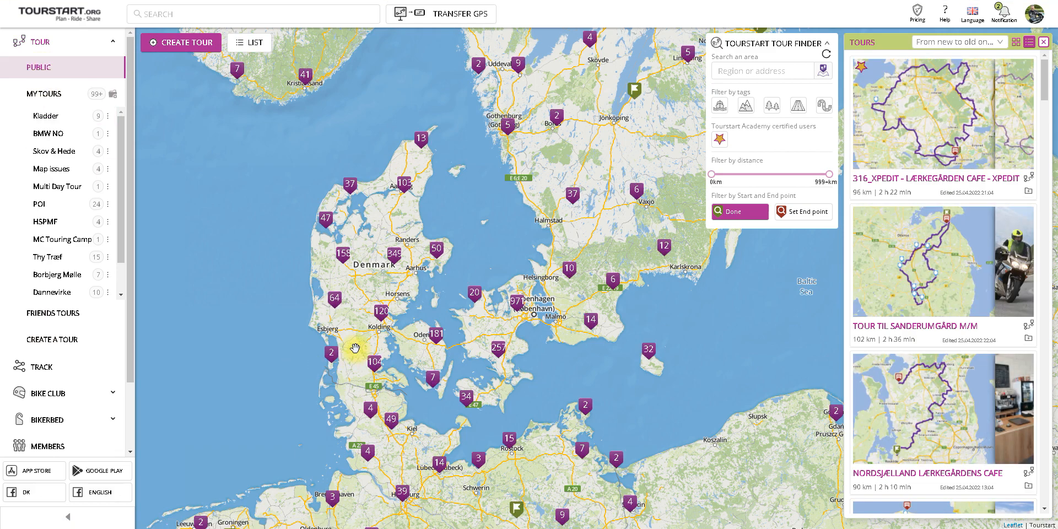
pyautogui.scroll(3, 385, 297)
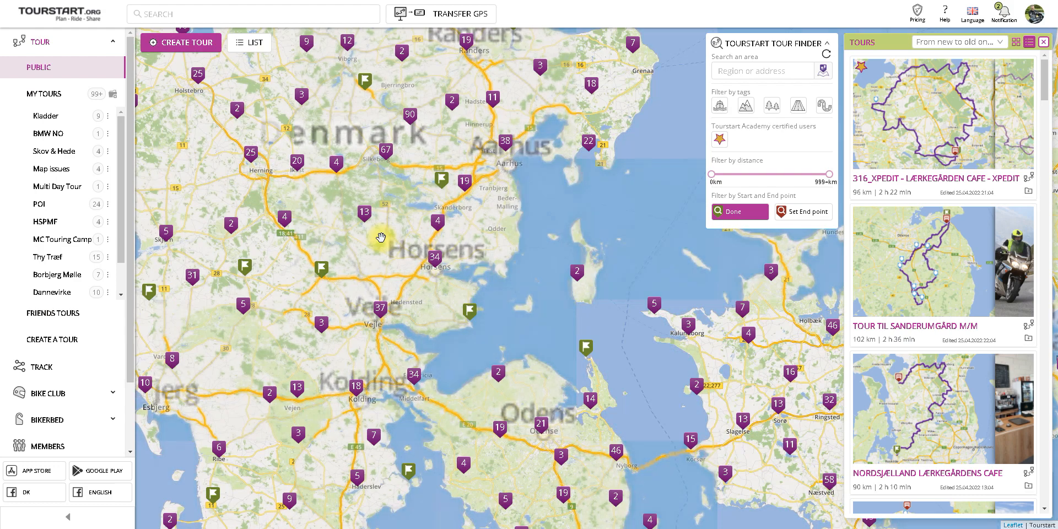
pyautogui.scroll(2, 381, 236)
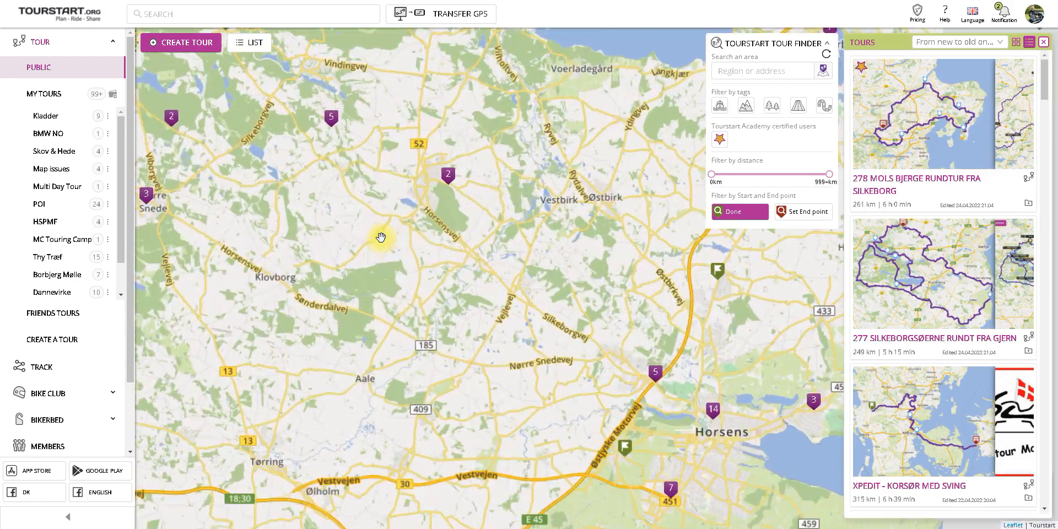
pyautogui.moveTo(381, 237); pyautogui.dragTo(523, 477)
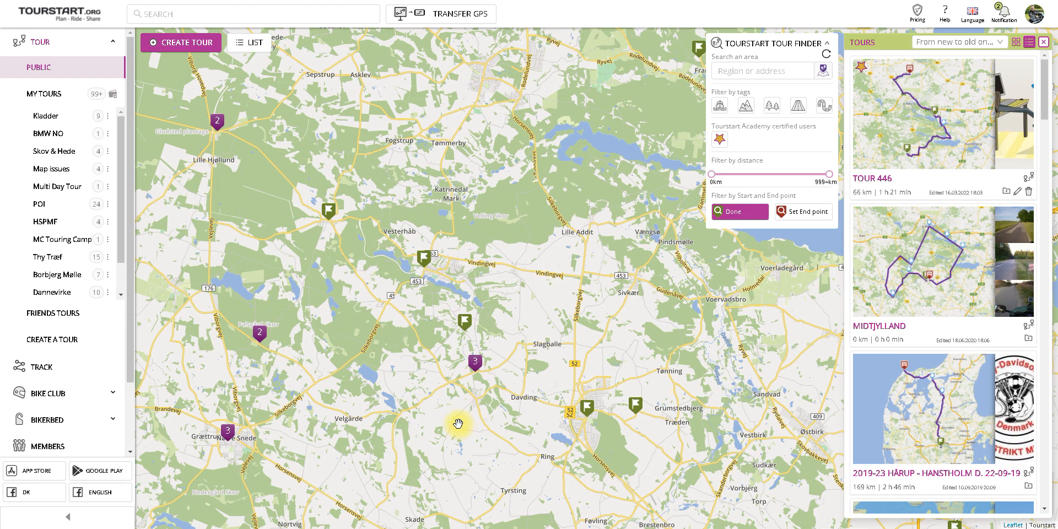
pyautogui.moveTo(373, 338); pyautogui.dragTo(511, 392)
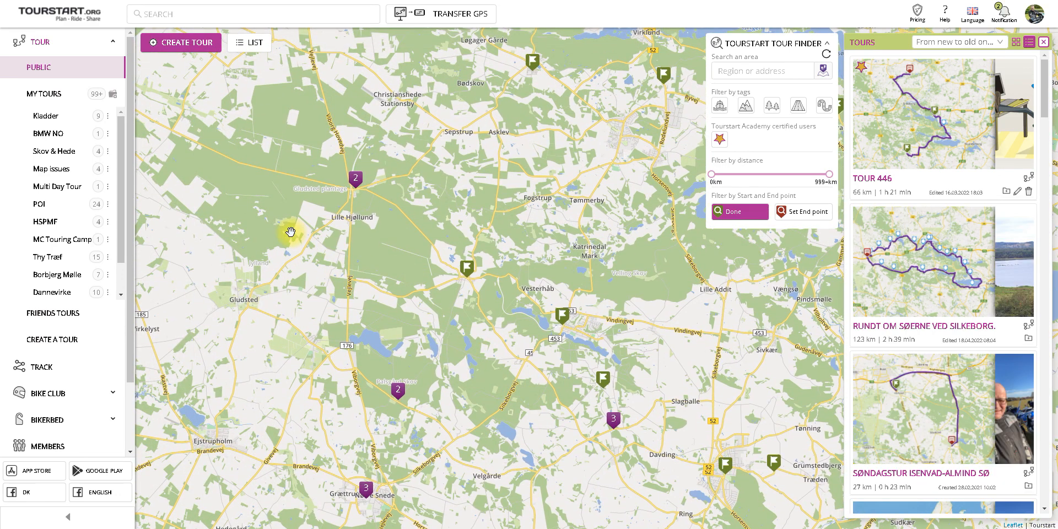
pyautogui.scroll(1, 290, 231)
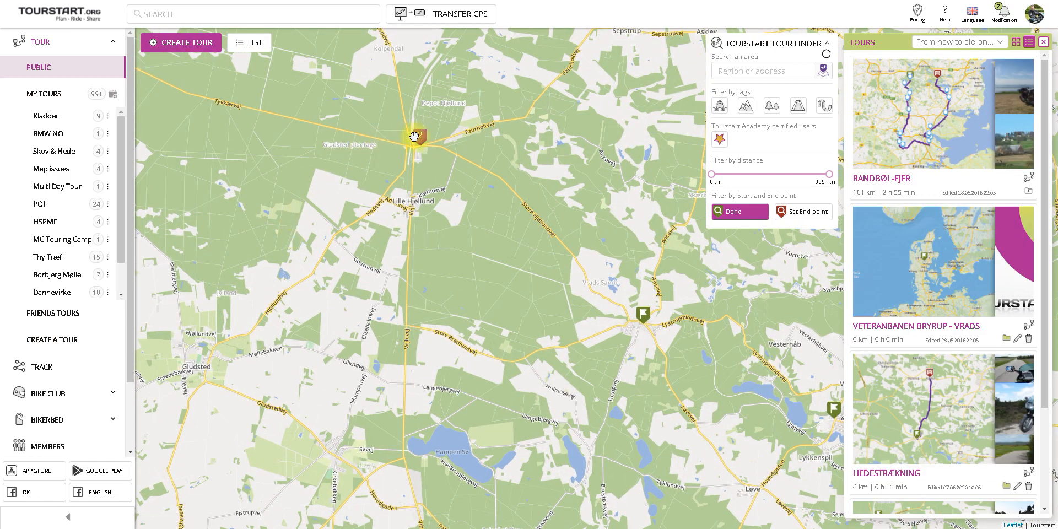
pyautogui.scroll(1, 418, 141)
# Expand the 2-tour cluster and bring up the Vrads – Hjøllund route on the map
pyautogui.click(423, 152)
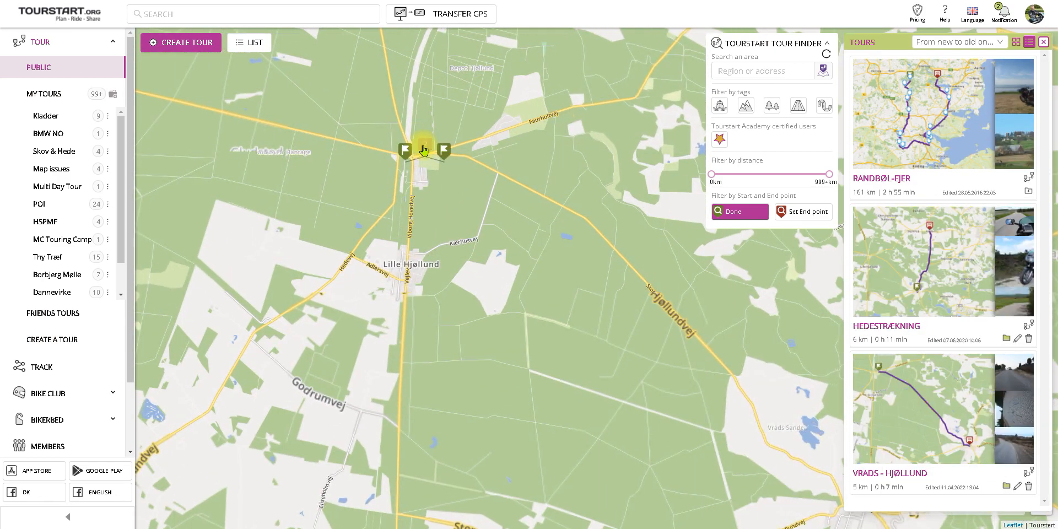
pyautogui.click(445, 150)
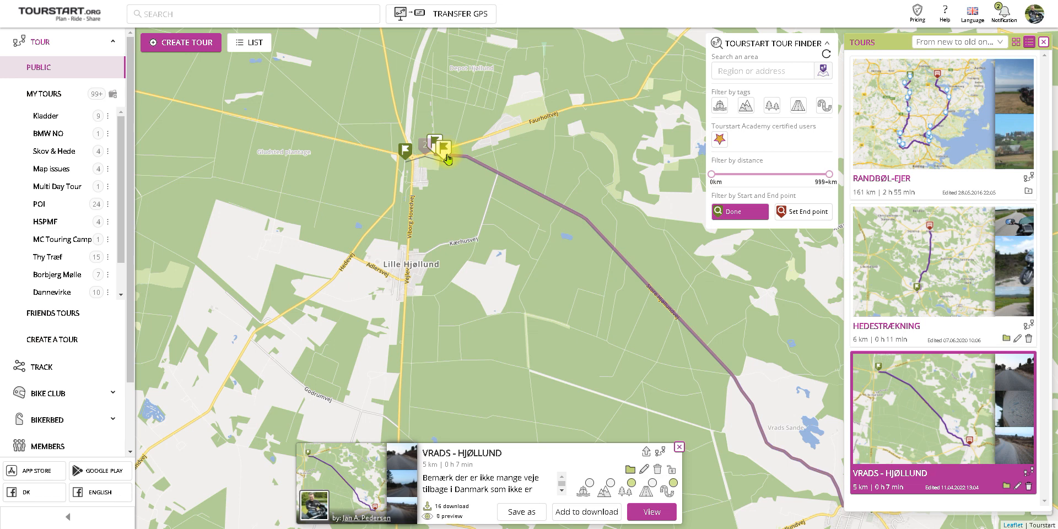
pyautogui.moveTo(524, 321); pyautogui.dragTo(421, 251)
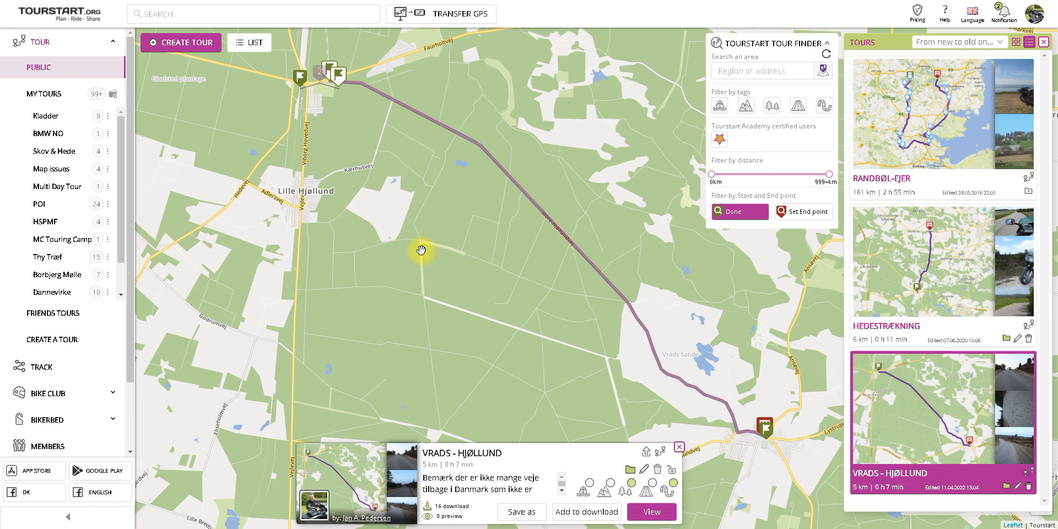
pyautogui.click(494, 455)
pyautogui.moveTo(494, 454); pyautogui.dragTo(423, 453)
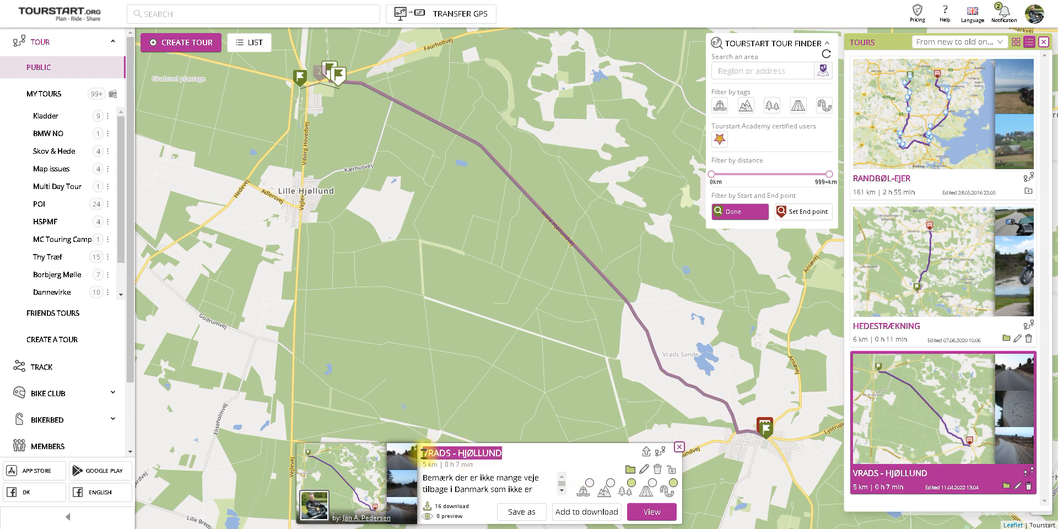
pyautogui.click(495, 455)
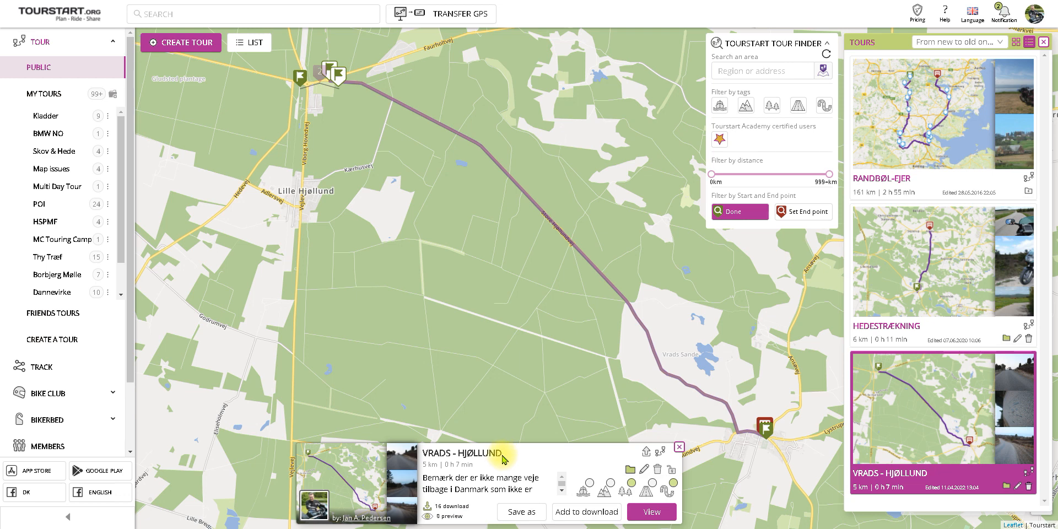
# Open the Vrads – Hjøllund tour details, download it as a PDF, and open the file
pyautogui.click(653, 513)
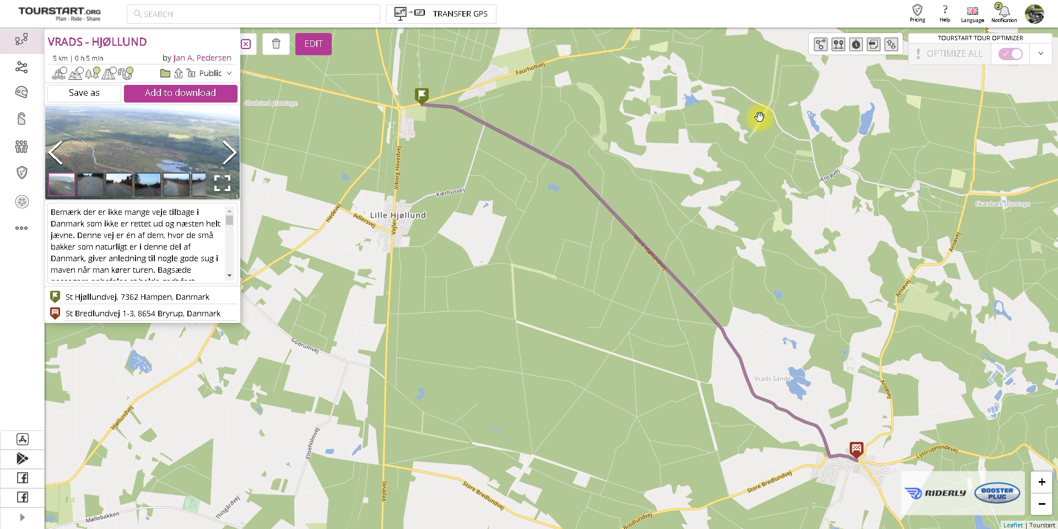
pyautogui.click(873, 48)
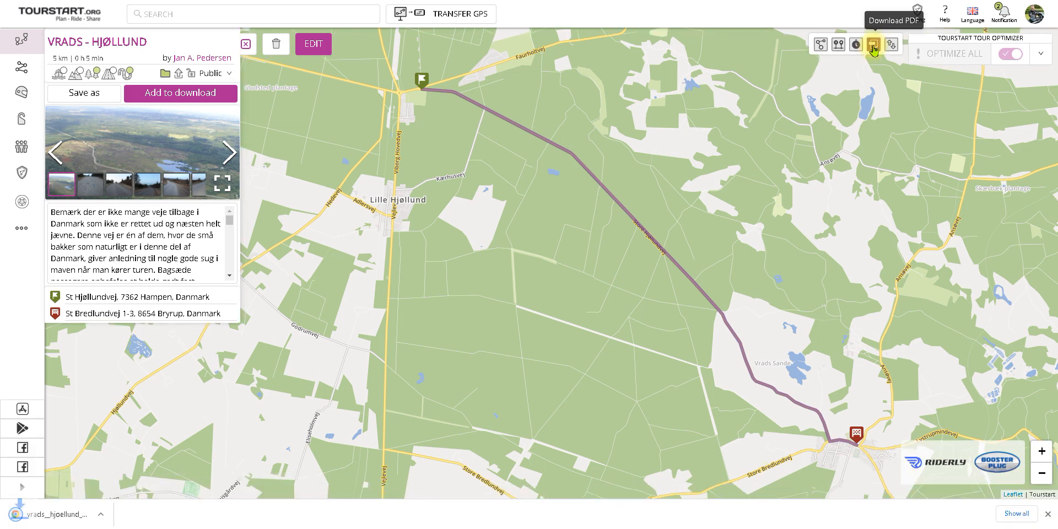
pyautogui.click(78, 516)
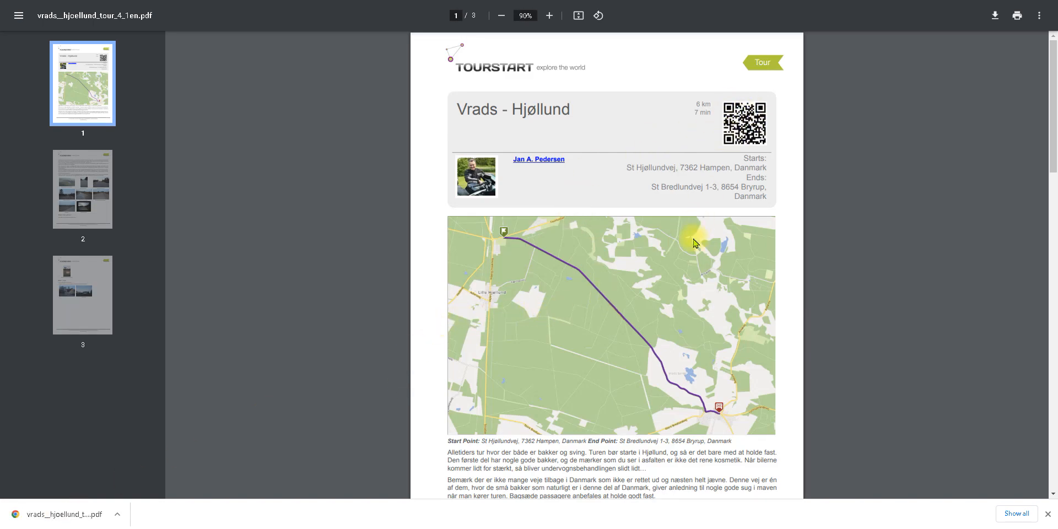
# Scroll through all three pages of the Vrads – Hjøllund tour PDF
pyautogui.scroll(-3, 702, 256)
pyautogui.scroll(-3, 701, 264)
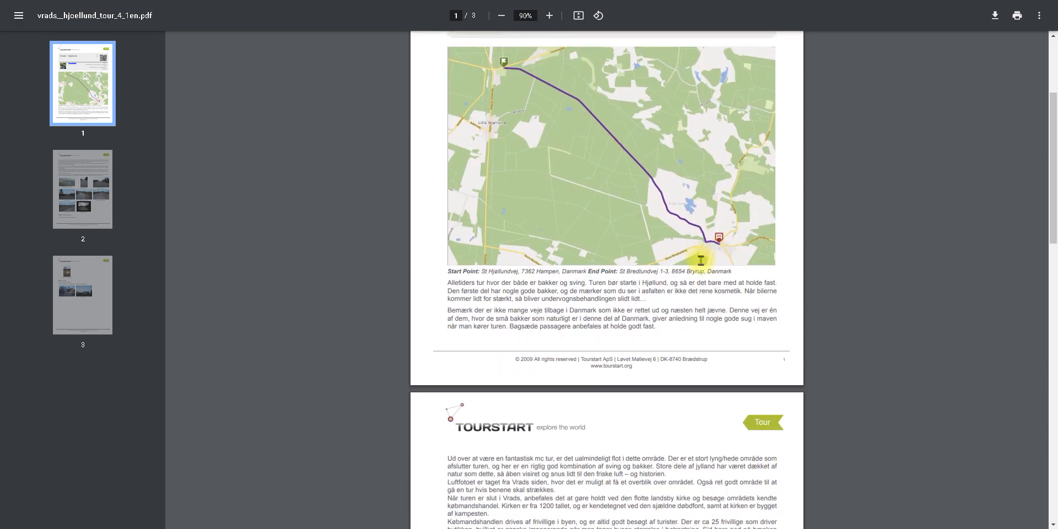
pyautogui.scroll(-4, 701, 265)
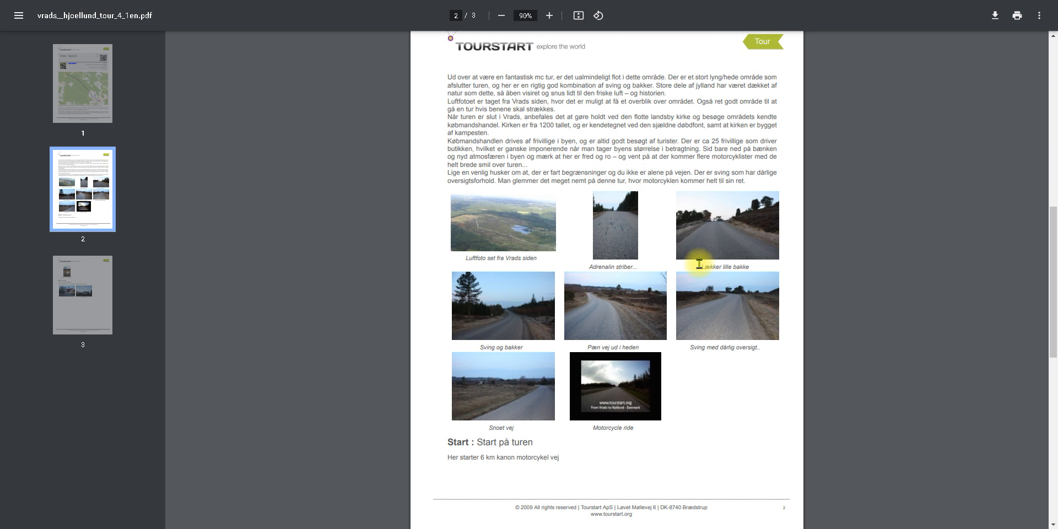
pyautogui.scroll(-5, 700, 265)
pyautogui.scroll(-5, 697, 268)
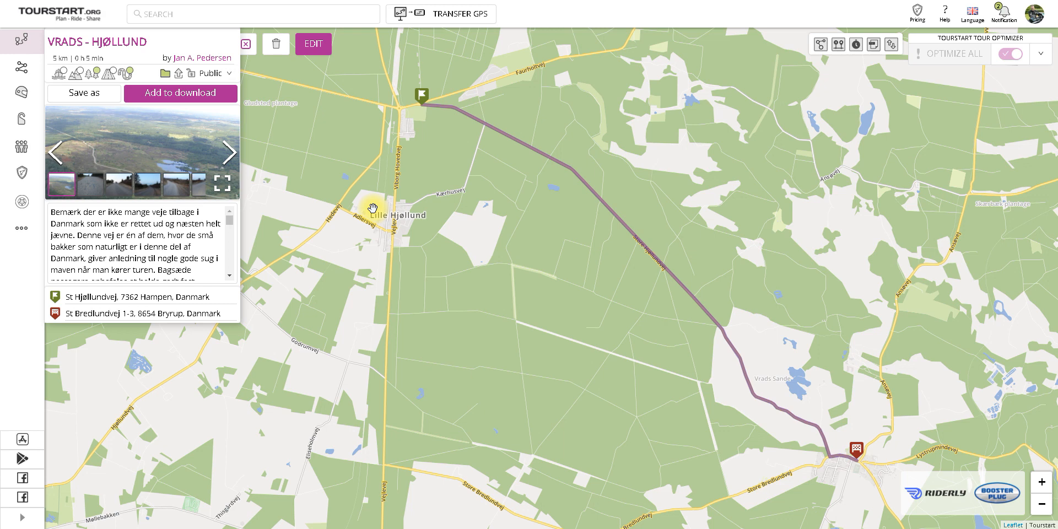
# Add the tour to the download list, save it as GPX, and close the Transfer GPS panel
pyautogui.click(208, 94)
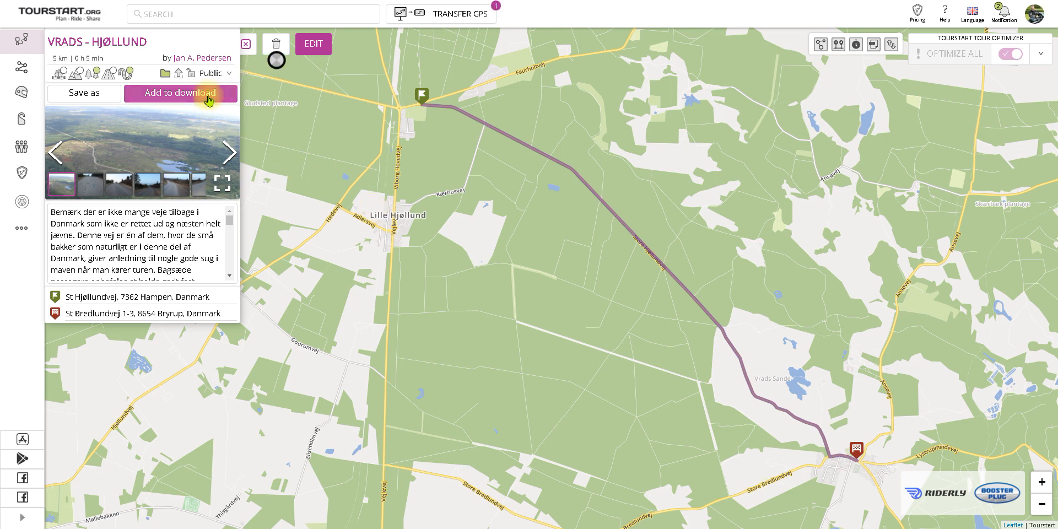
pyautogui.click(464, 13)
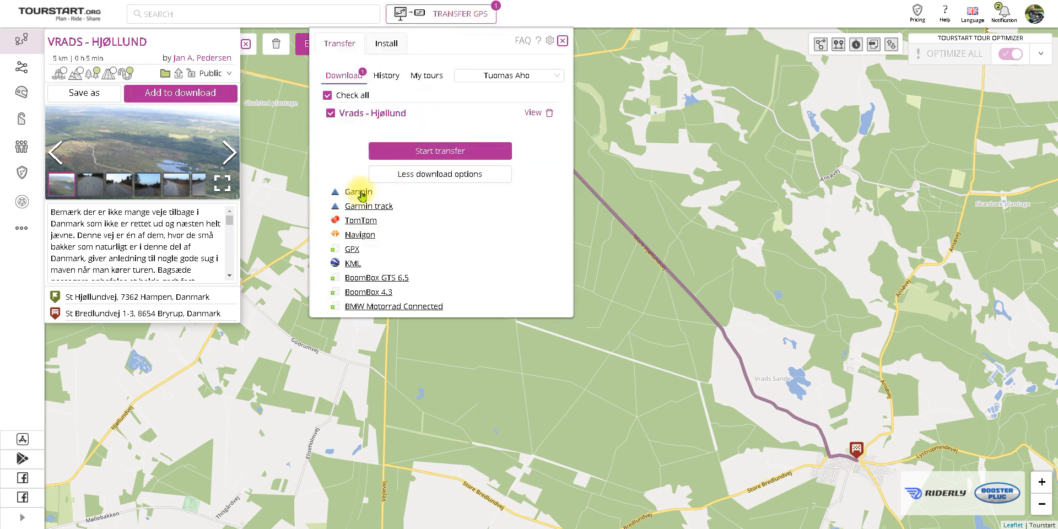
pyautogui.click(352, 250)
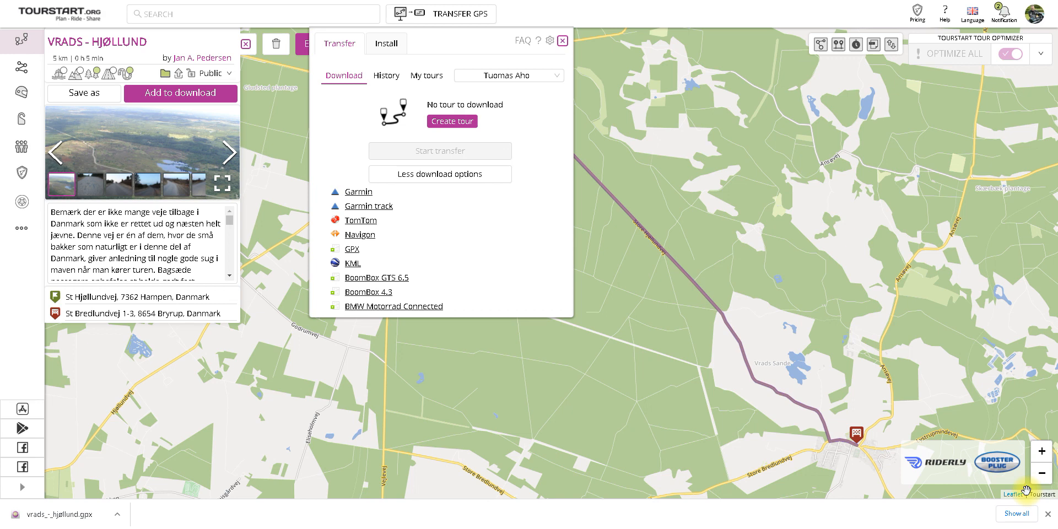
pyautogui.click(1048, 514)
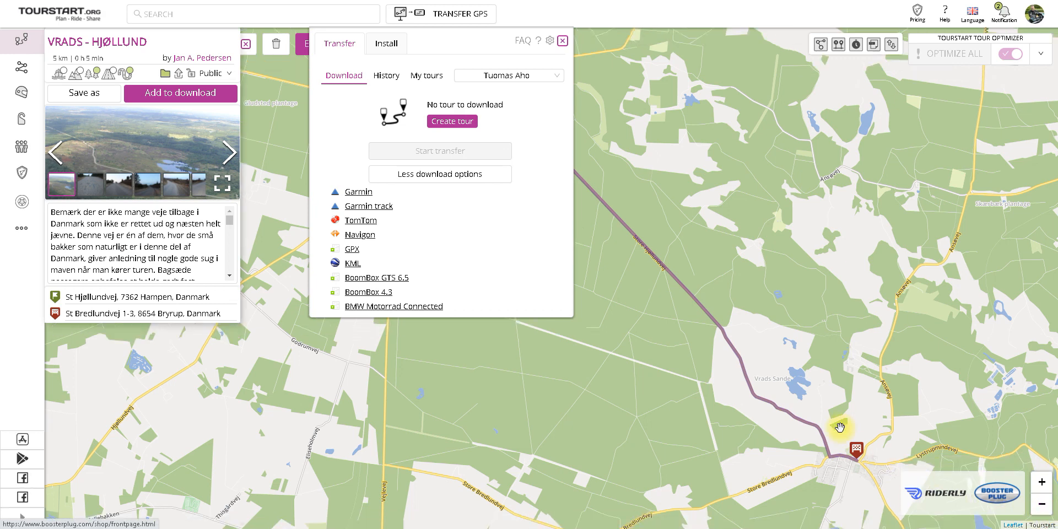
pyautogui.click(456, 15)
pyautogui.click(456, 15)
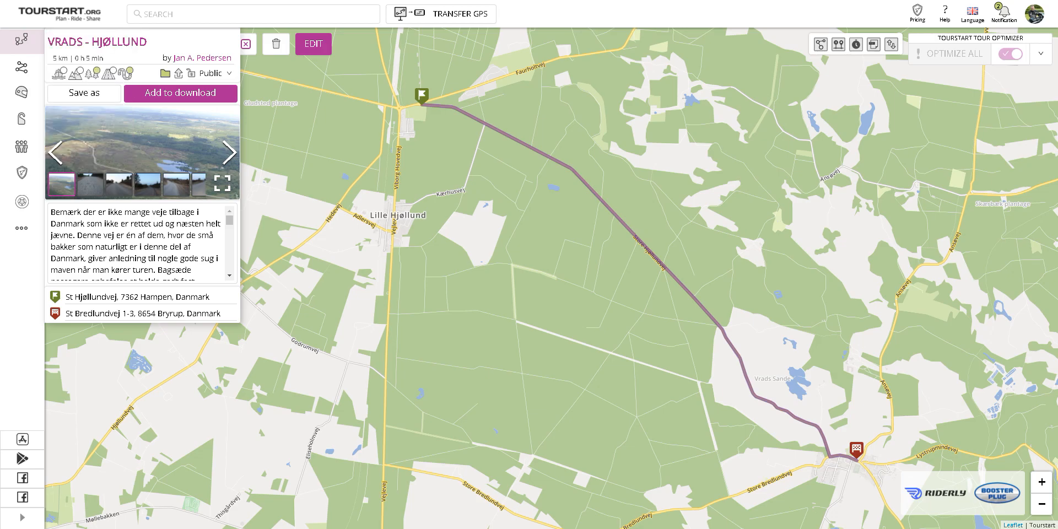
# Maximize the Google Meet window and stop presenting the screen to the call
pyautogui.moveTo(0, 113); pyautogui.dragTo(551, 0)
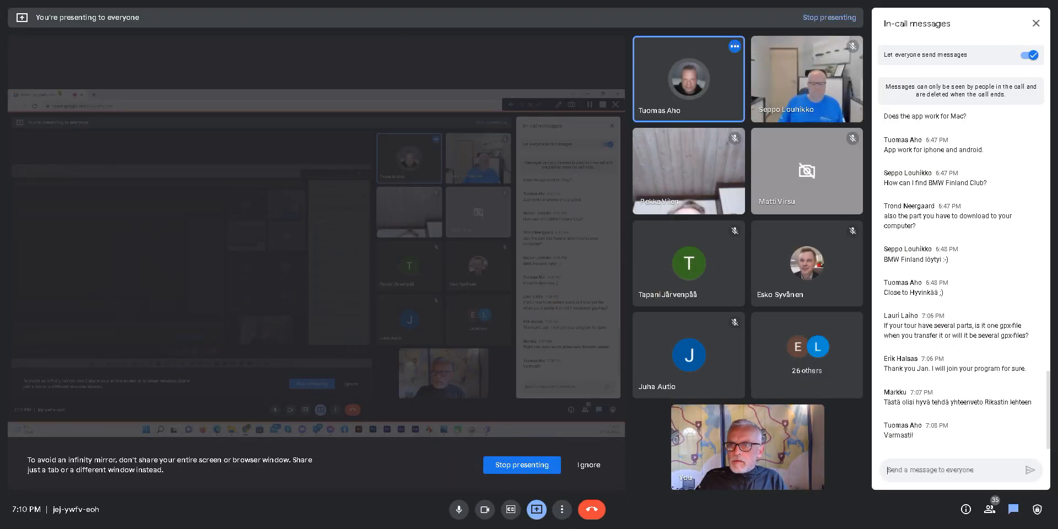
pyautogui.click(521, 464)
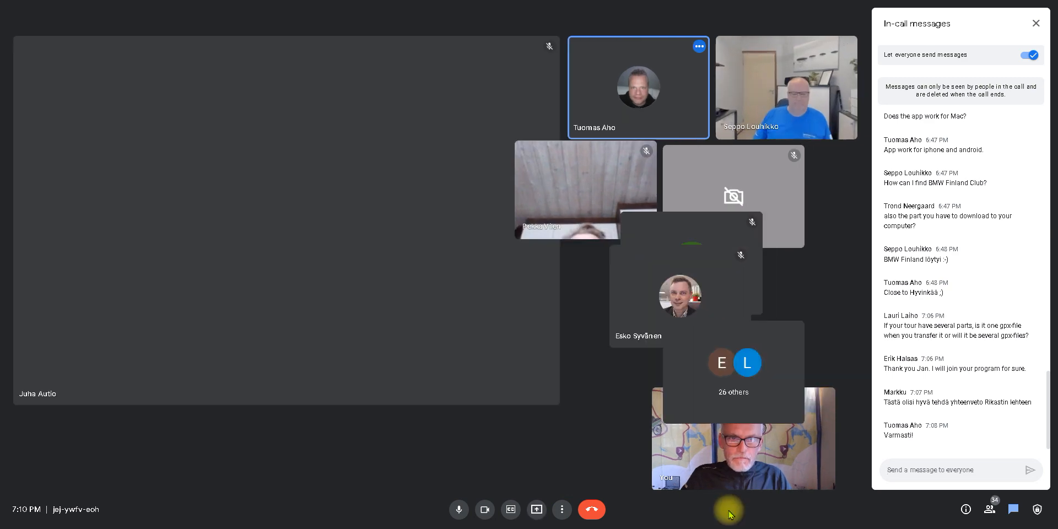